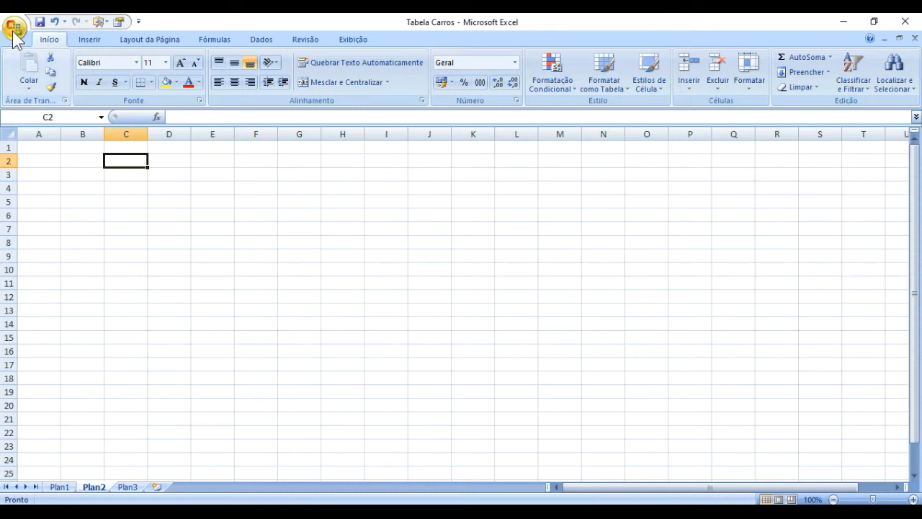
click(13, 30)
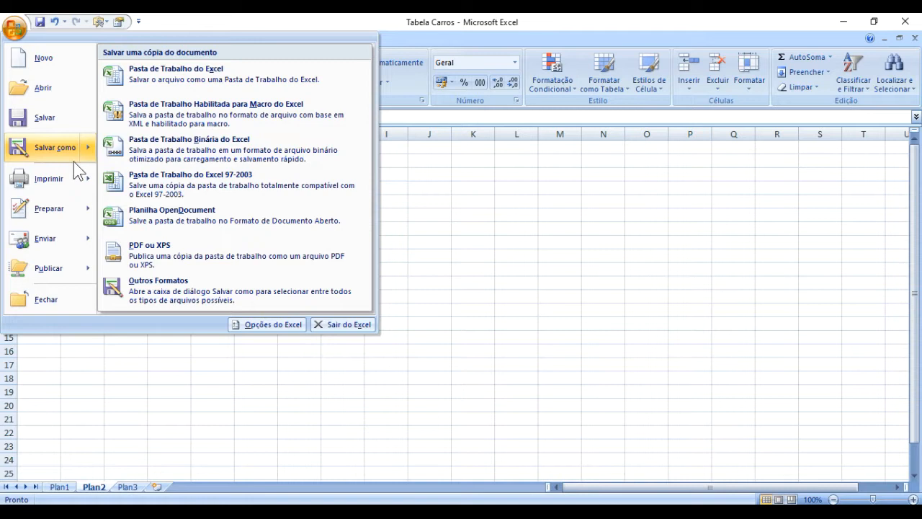
mouse_move(74, 180)
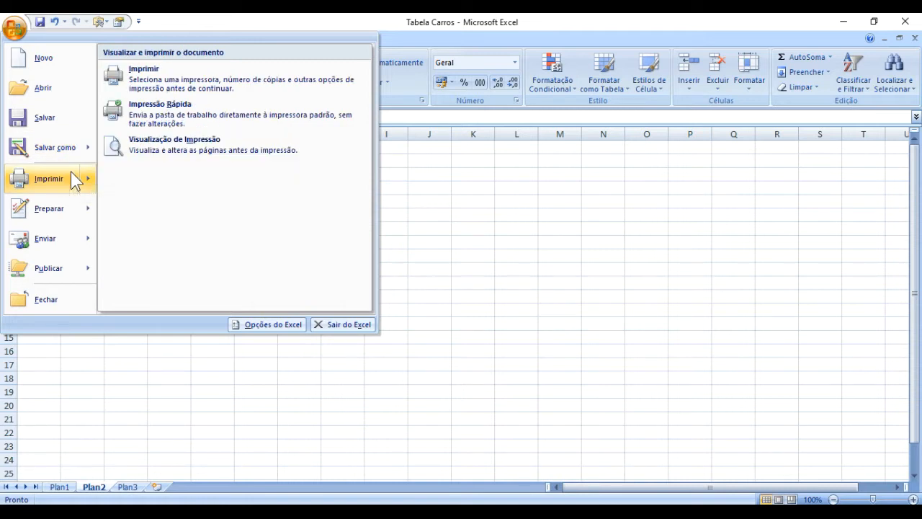
click(404, 180)
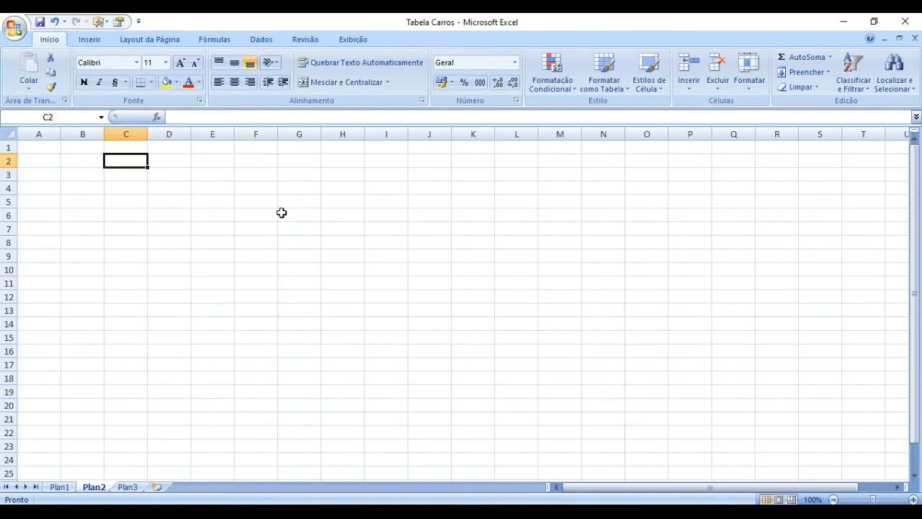
Switch to the Plan1 sheet and examine the Dono, Marca, Modelo, Ano, Cor and Valor columns of the car table.
click(59, 487)
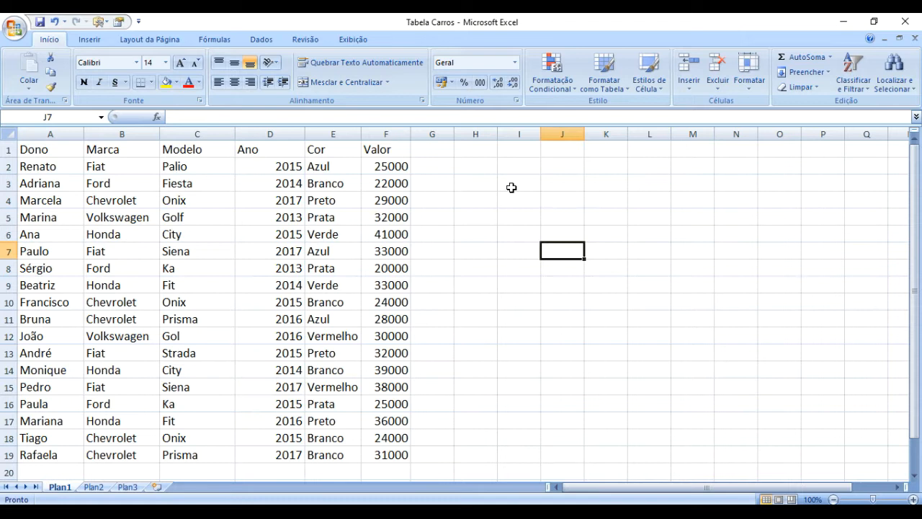
click(34, 135)
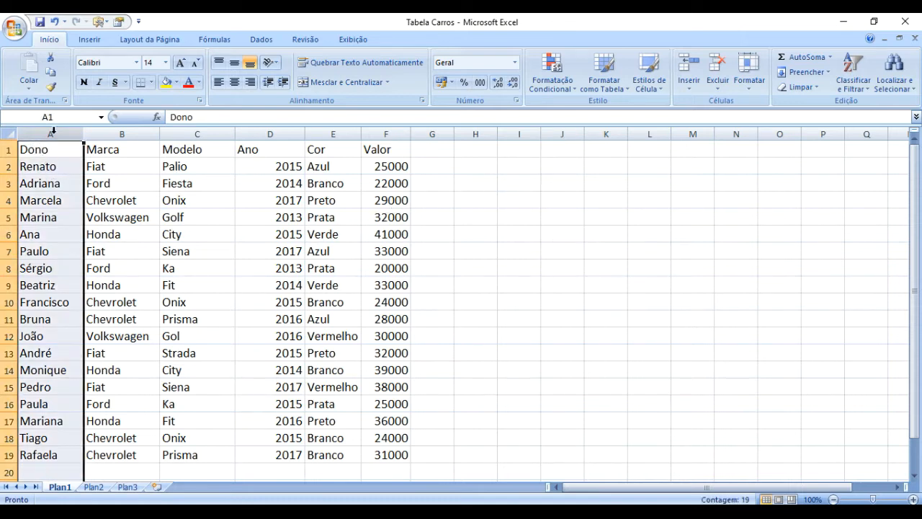
click(122, 132)
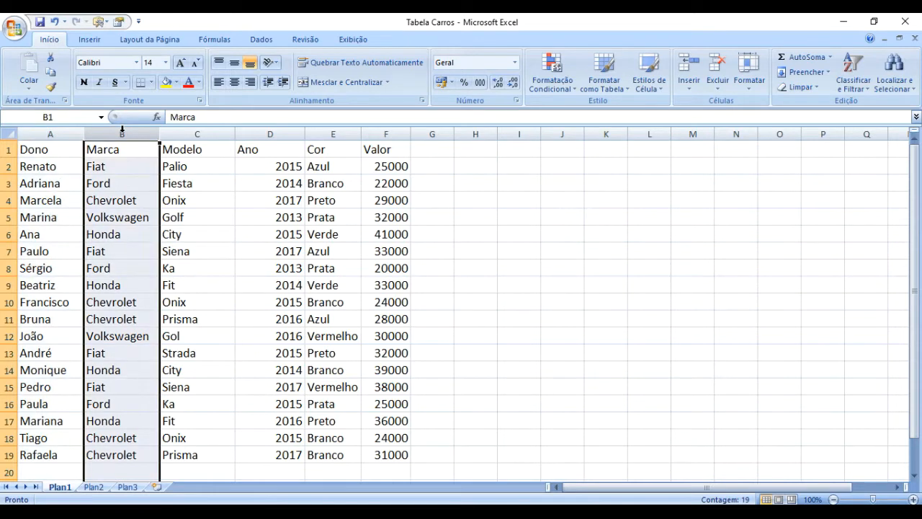
click(116, 150)
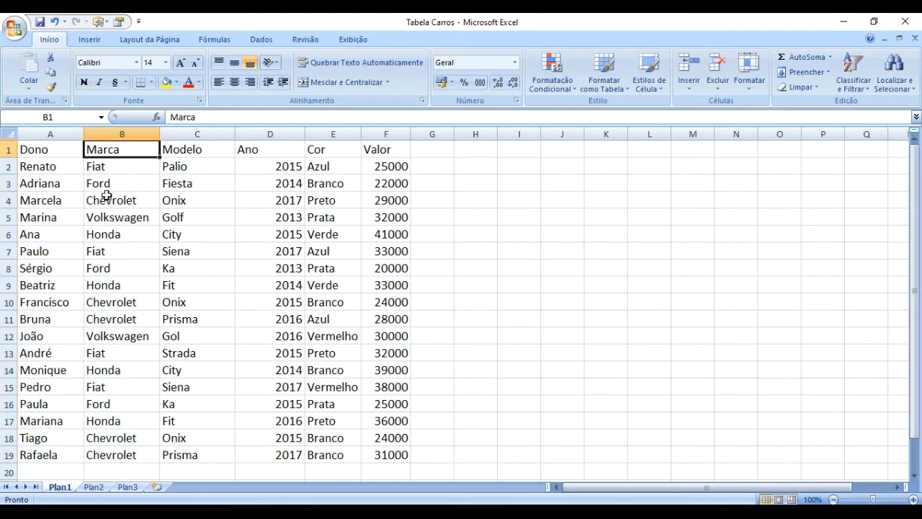
click(182, 133)
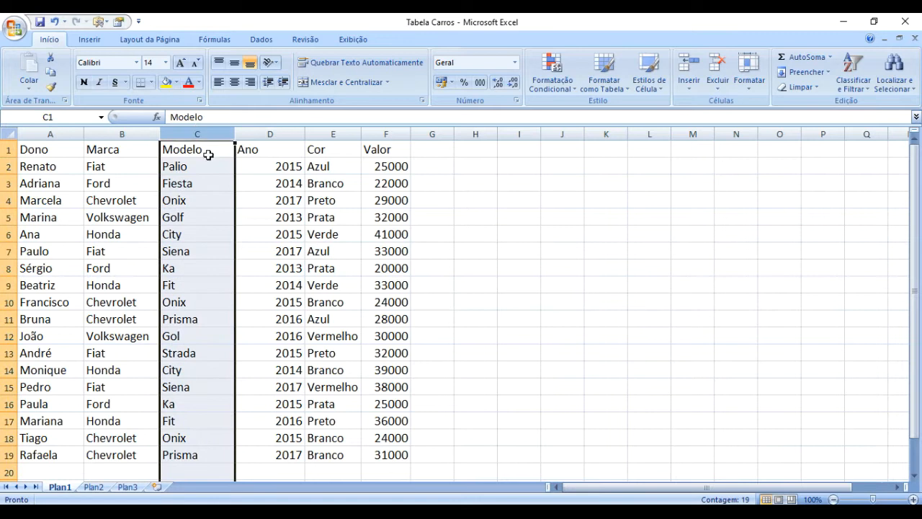
click(182, 171)
click(184, 134)
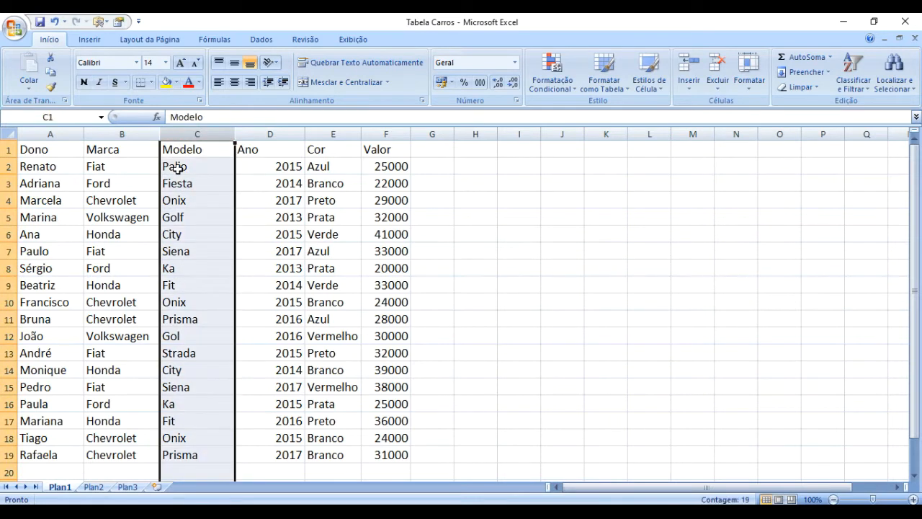
click(177, 217)
click(176, 169)
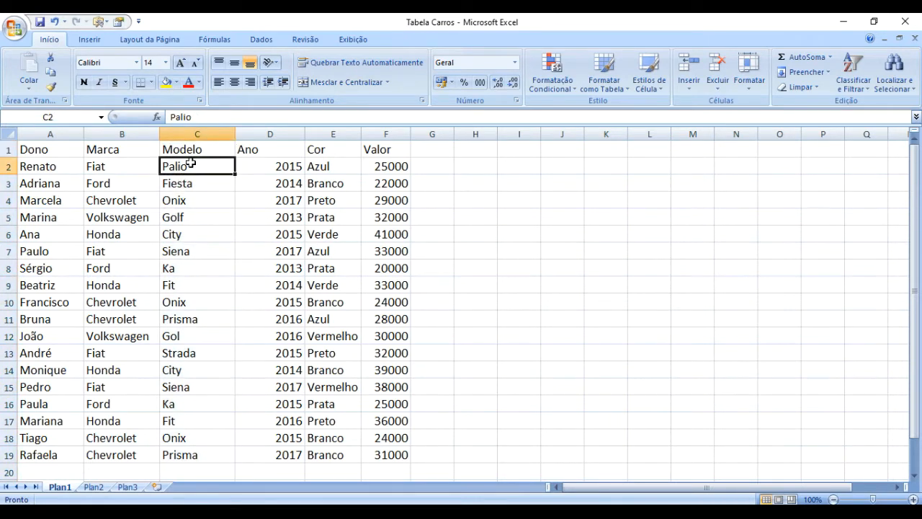
click(258, 134)
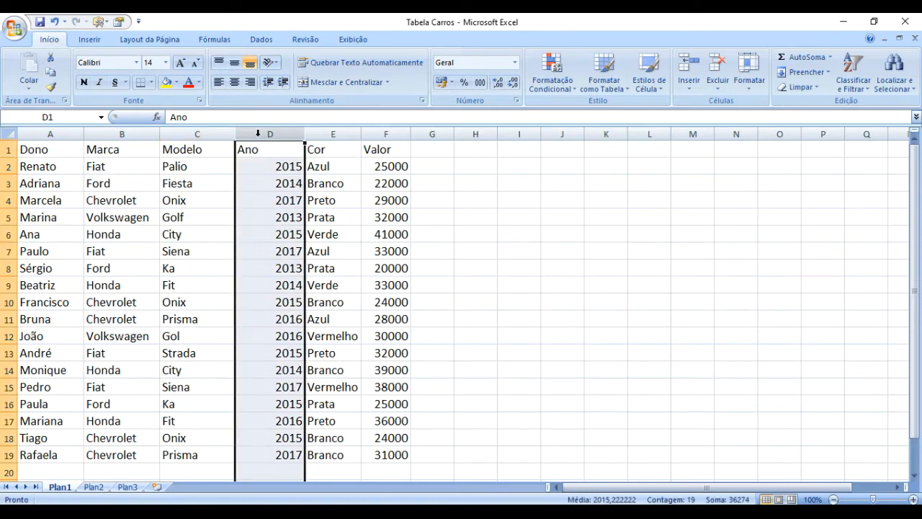
click(330, 129)
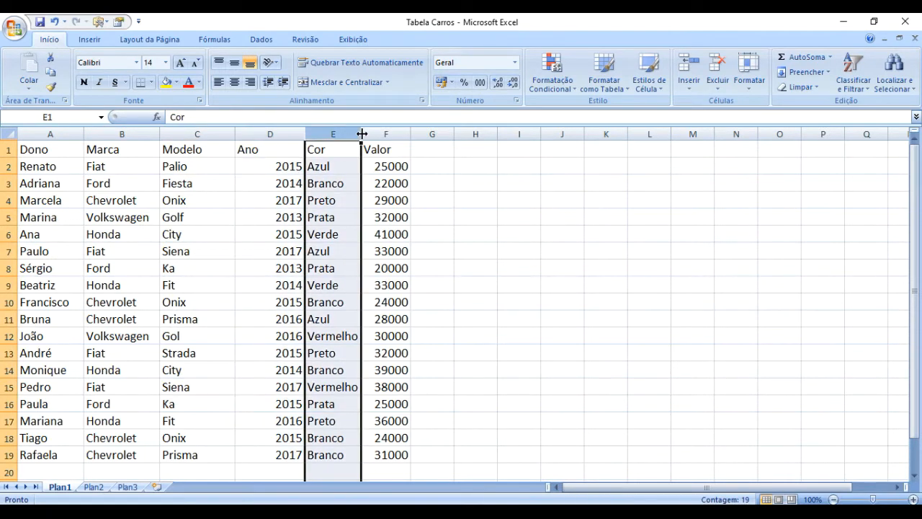
click(325, 131)
click(388, 133)
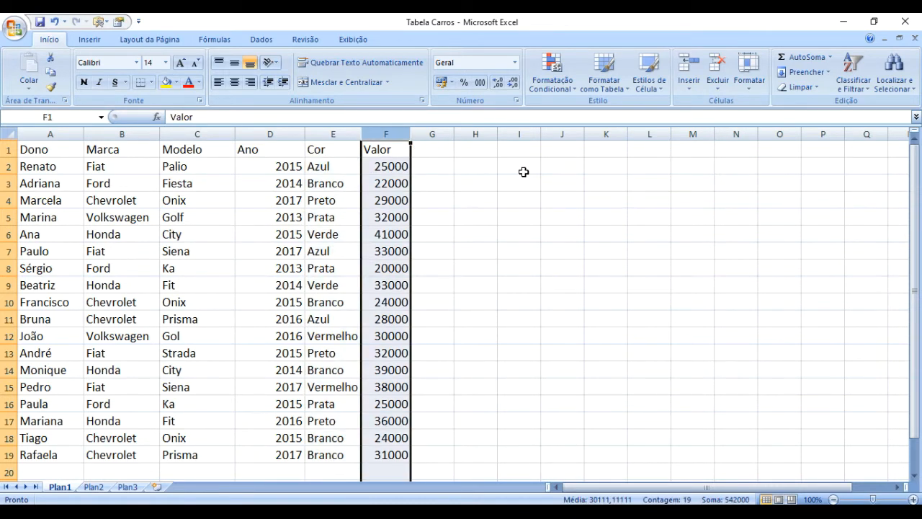
Enter the labels "Função Soma" in cell H1 and "Função Média" in cell H2.
click(476, 150)
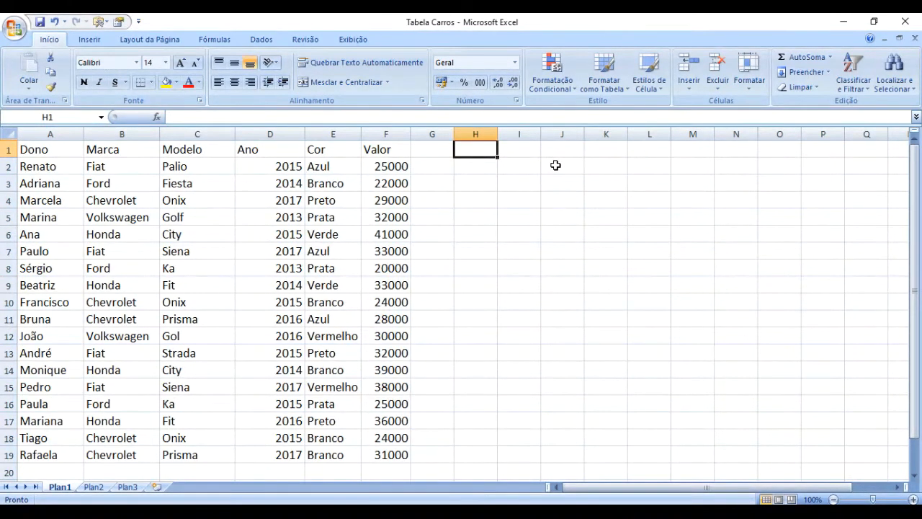
text(Fun)
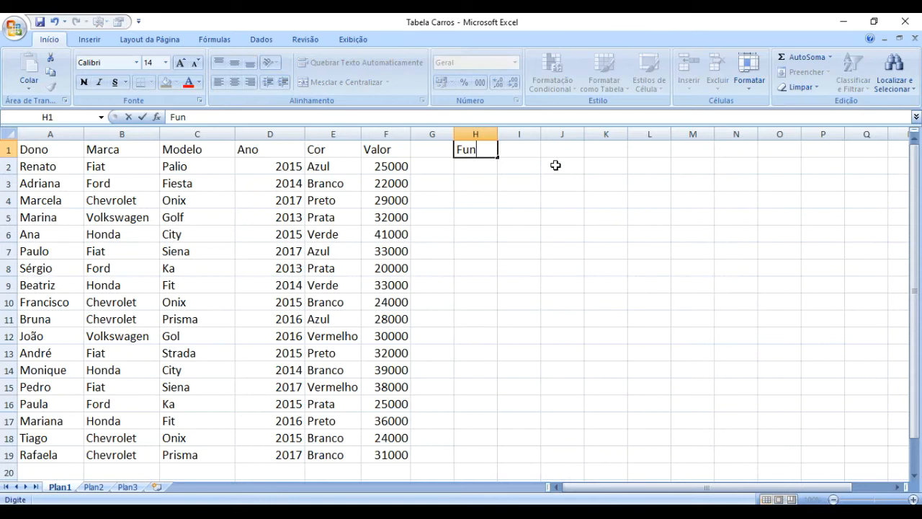
text(ção Soma)
key(Return)
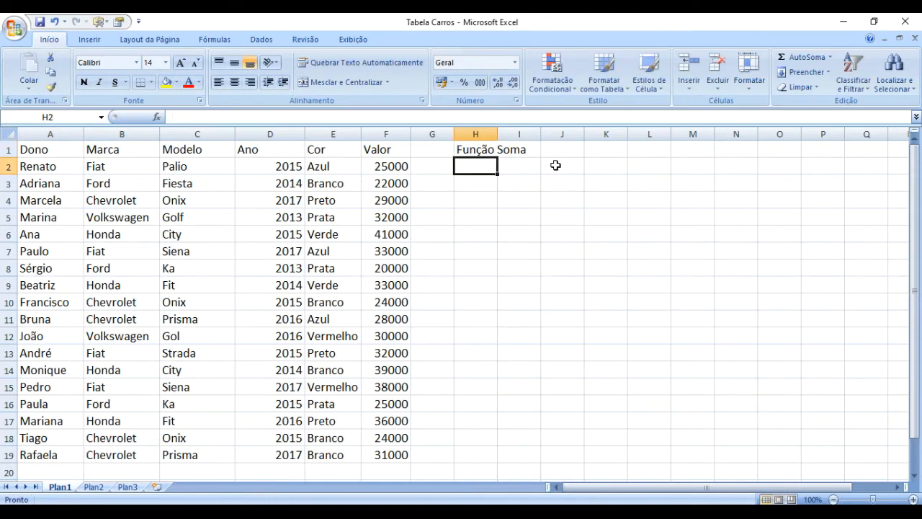
text(Função M[e)
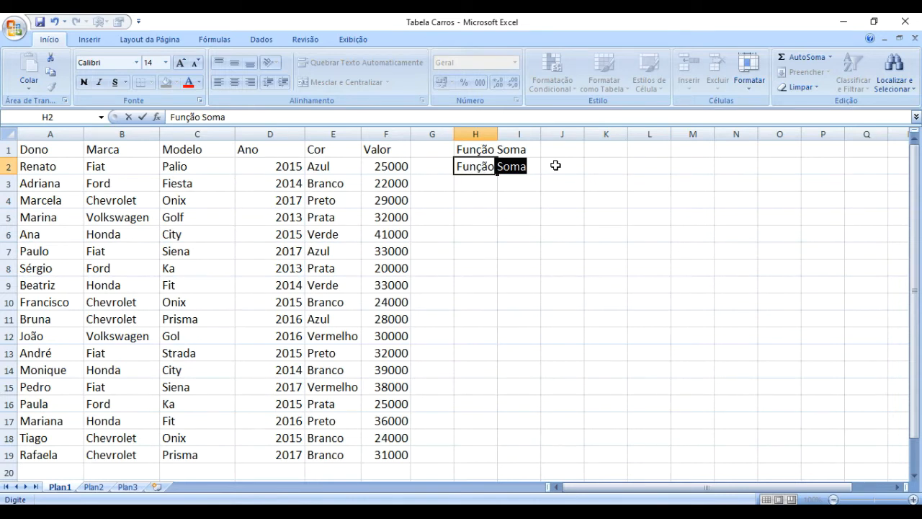
key(BackSpace)
key(BackSpace)
text(édia)
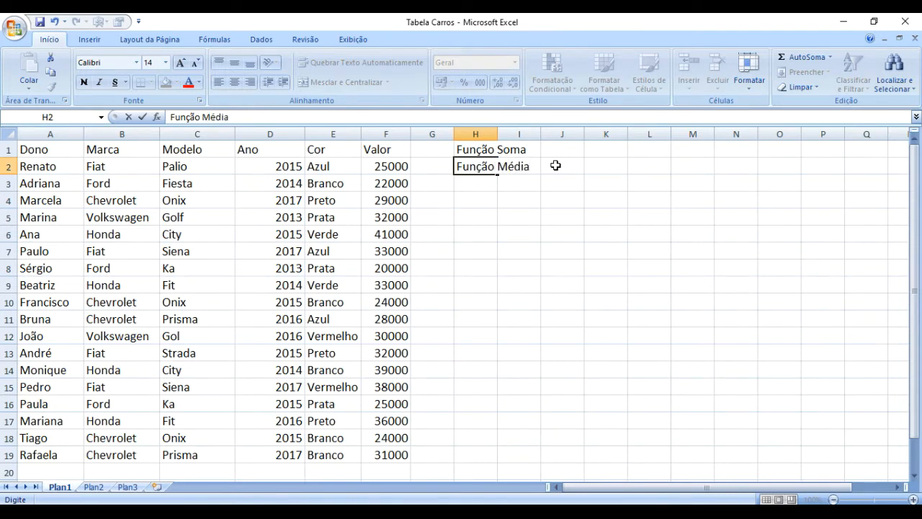
key(Return)
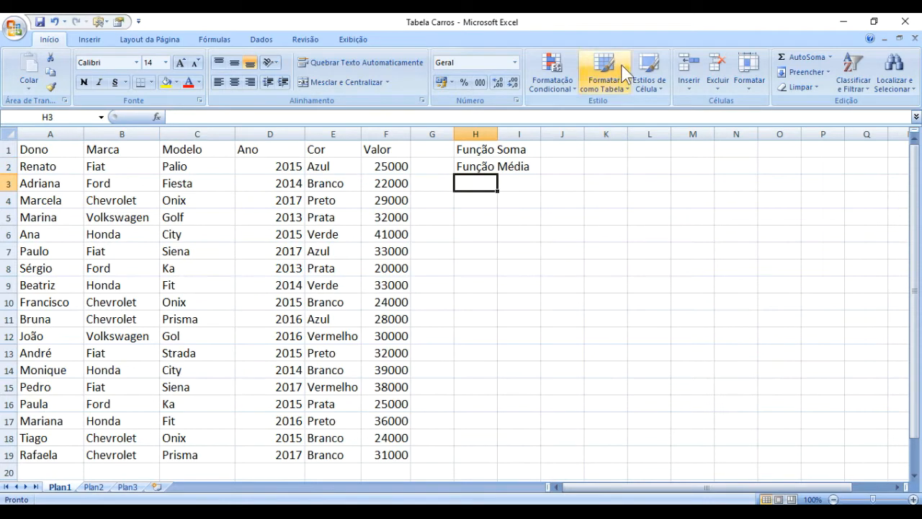
Widen column H to fit its labels and add a colon to the end of the text in H1 and H2.
drag(497, 134, 549, 134)
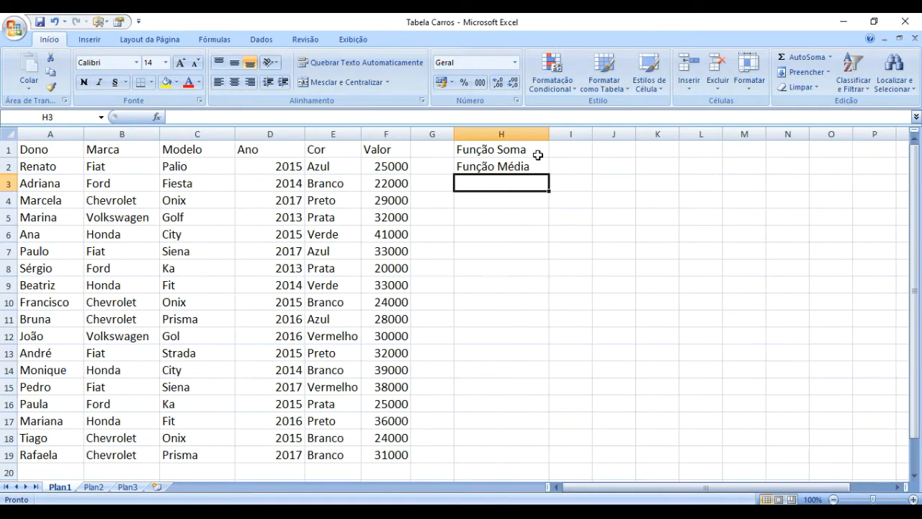
double_click(541, 150)
text(:)
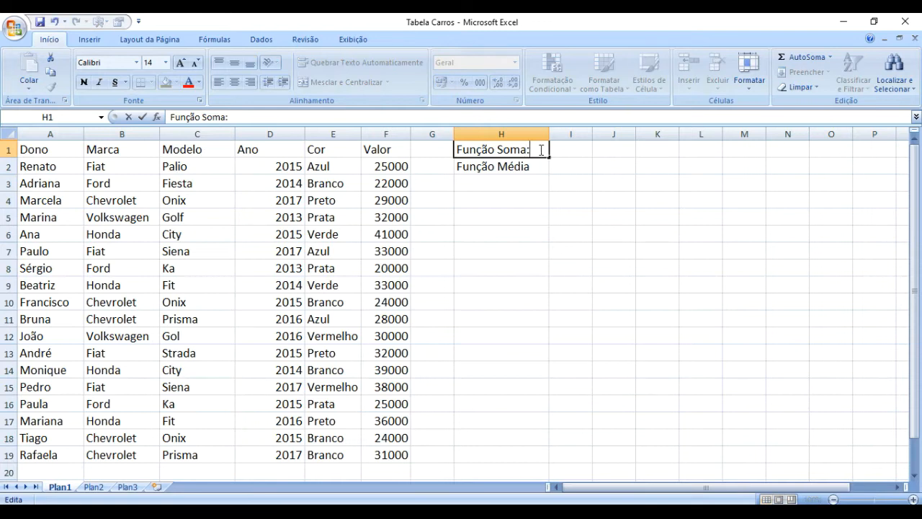
click(534, 165)
text(Função Média)
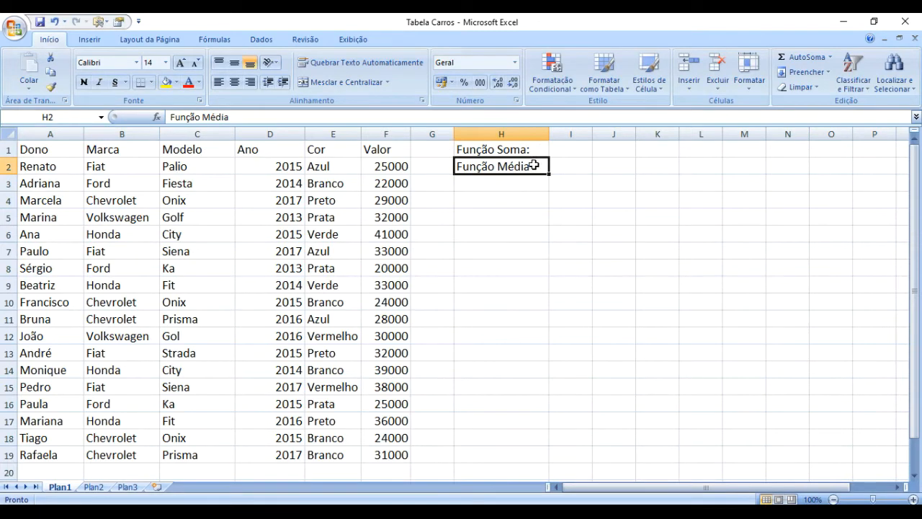
text(:)
key(Return)
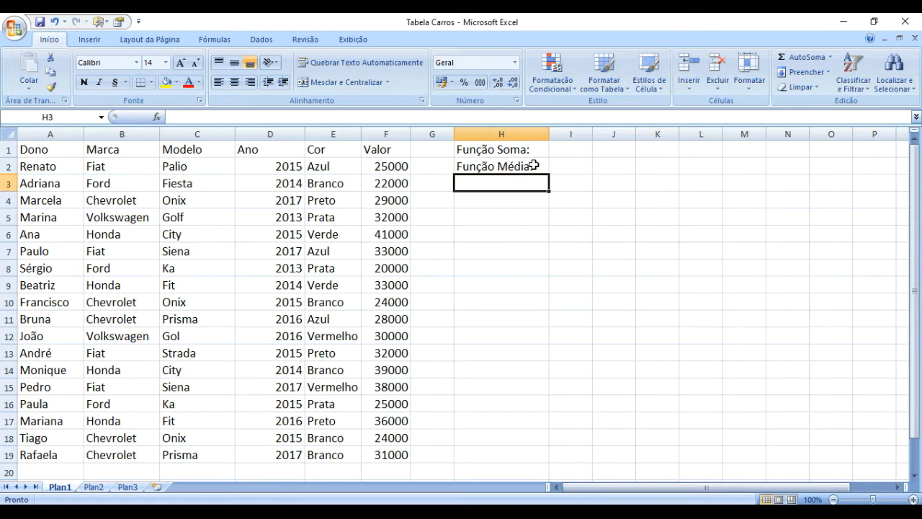
Widen column I and begin the formula =soma(F2:F3) in cell I1, covering the first two Valor cells.
click(536, 151)
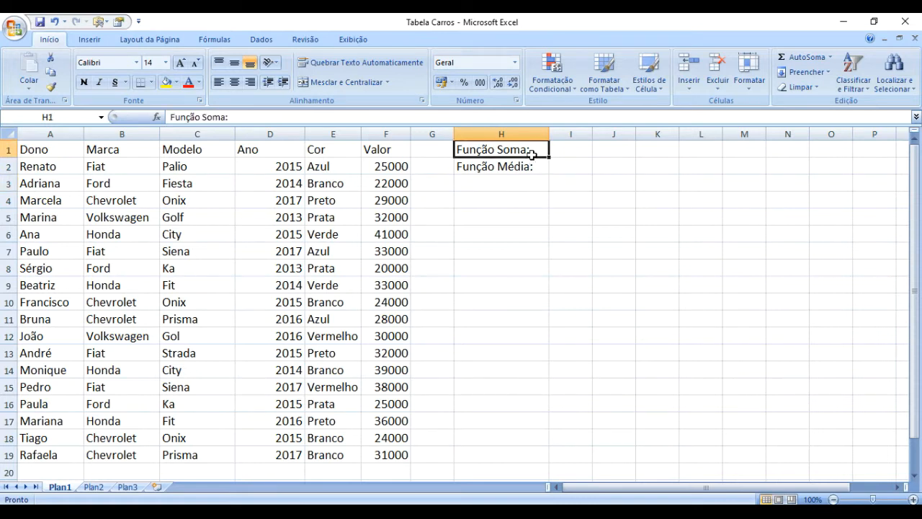
drag(592, 134, 661, 134)
click(571, 150)
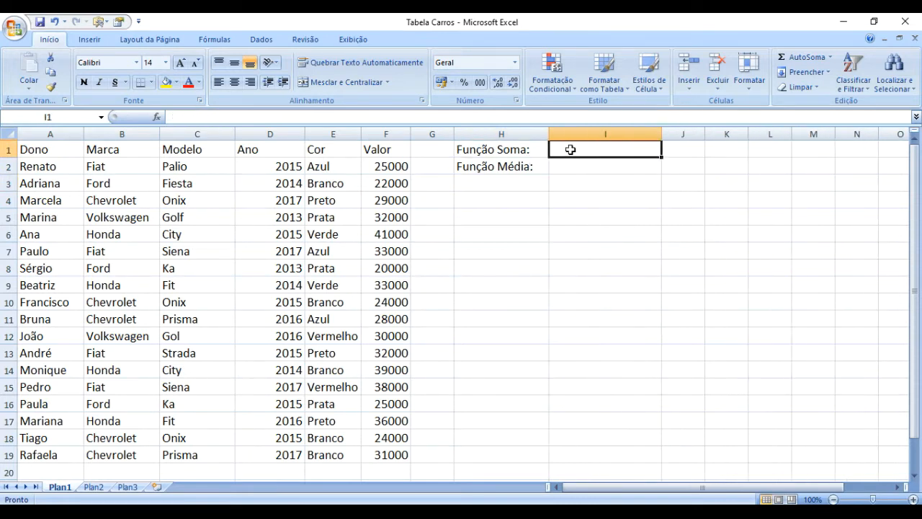
text(=)
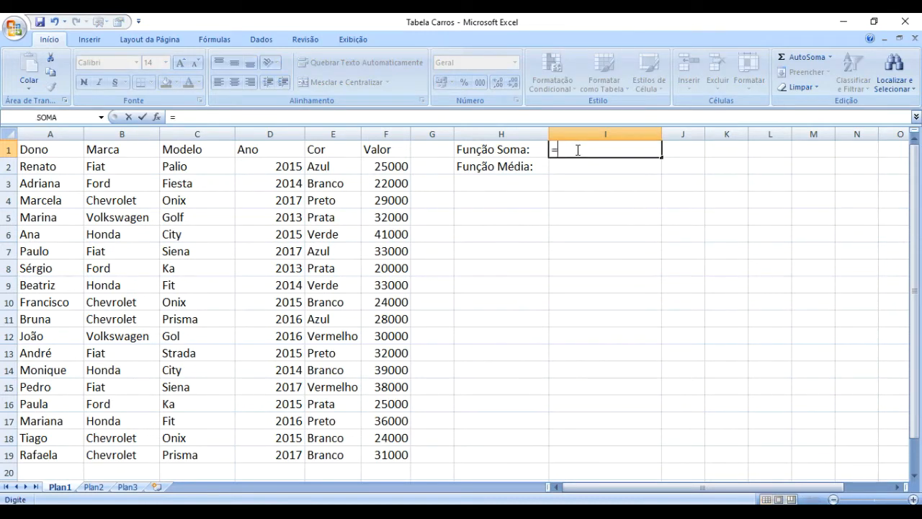
text(soma)
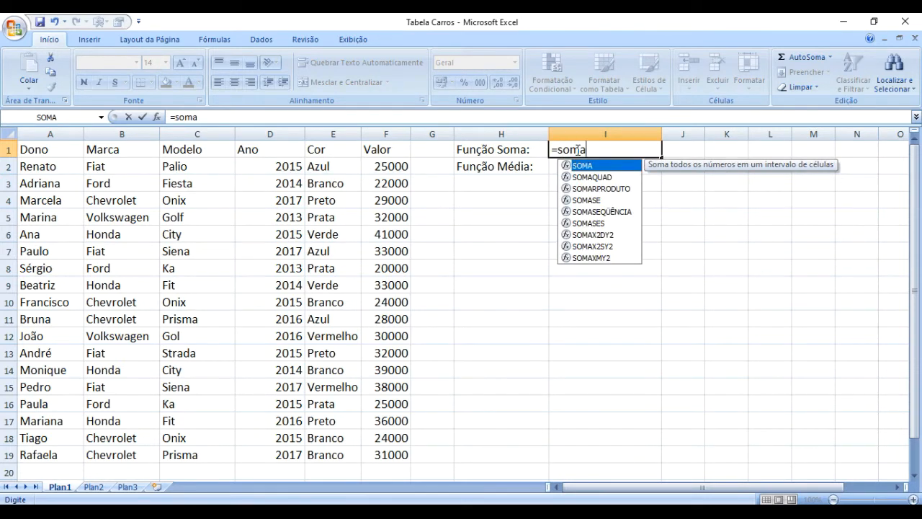
text(())
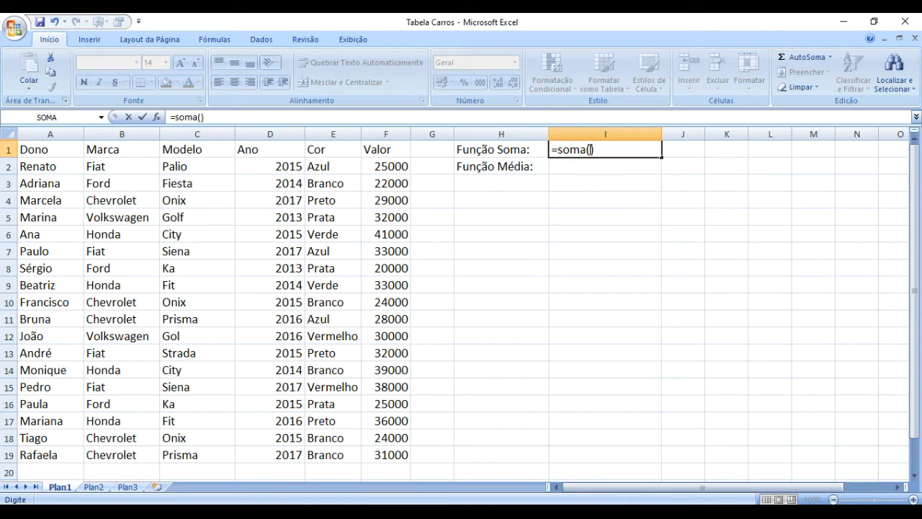
click(591, 149)
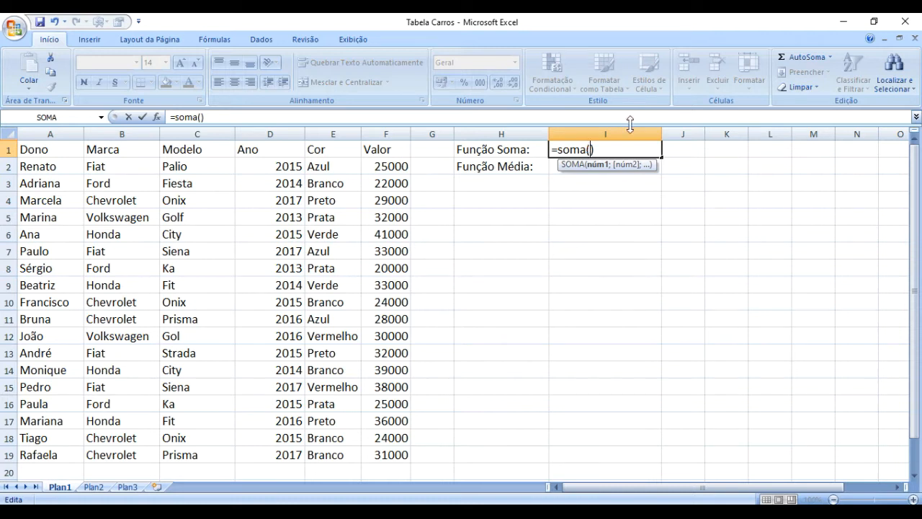
click(390, 167)
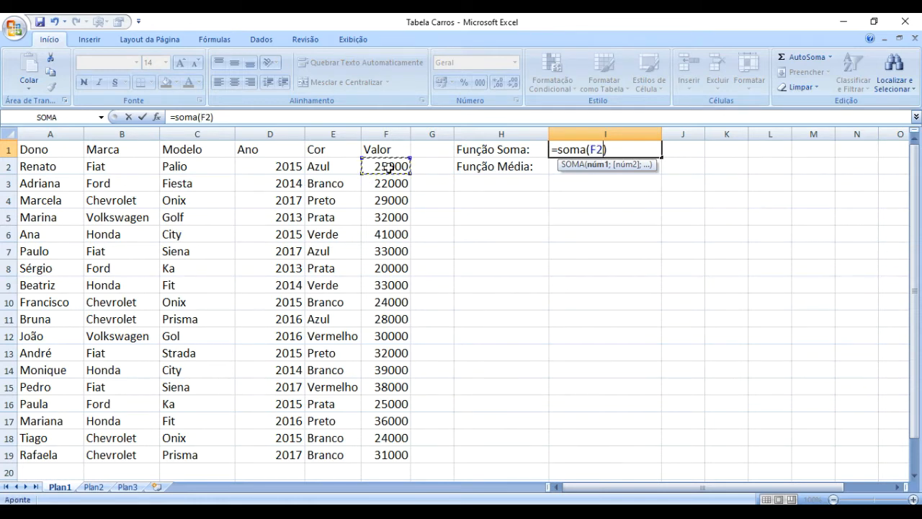
mouse_move(390, 166)
mouse_down()
mouse_move(389, 180)
mouse_move(394, 169)
mouse_move(397, 177)
mouse_up()
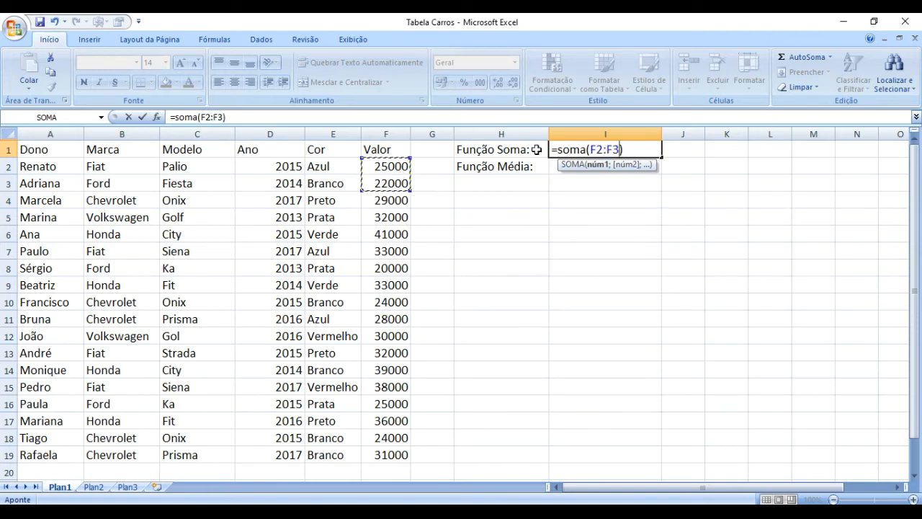
Try replacing the colon between F2 and F3 with a plus sign in the cell I1 formula.
click(606, 150)
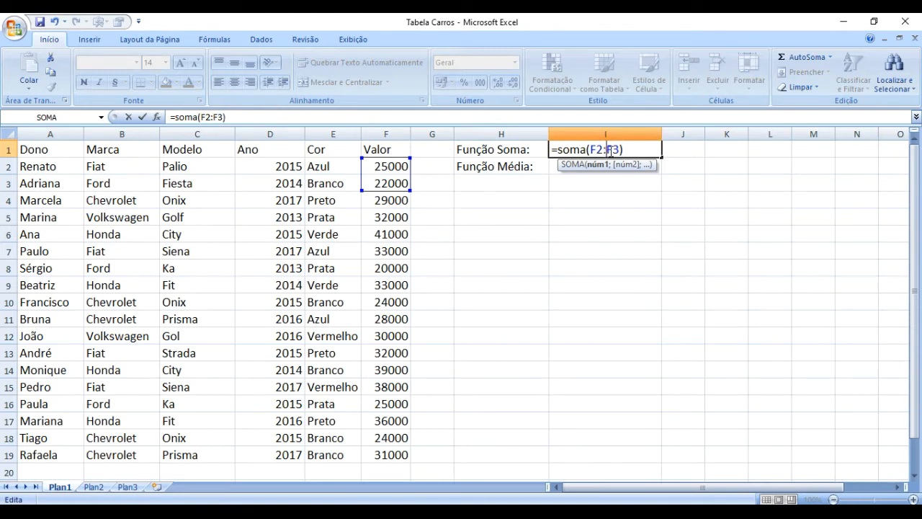
key(BackSpace)
text(+)
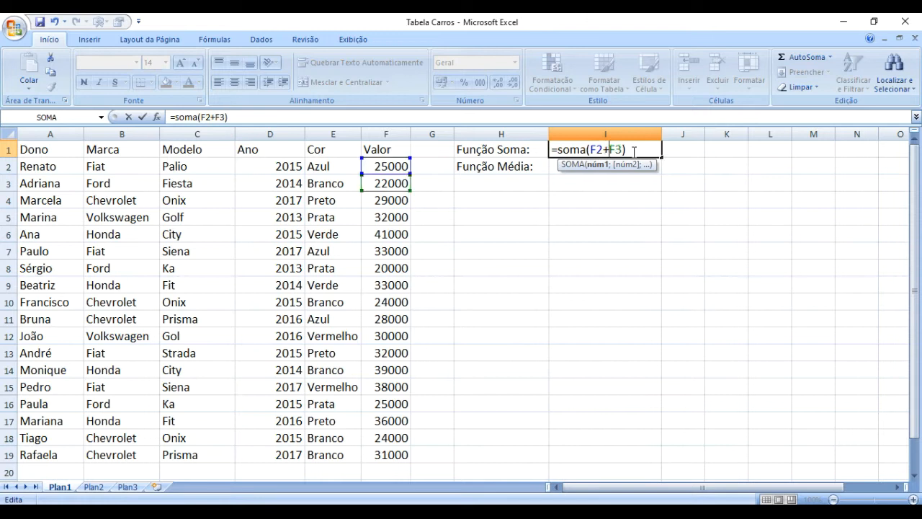
key(BackSpace)
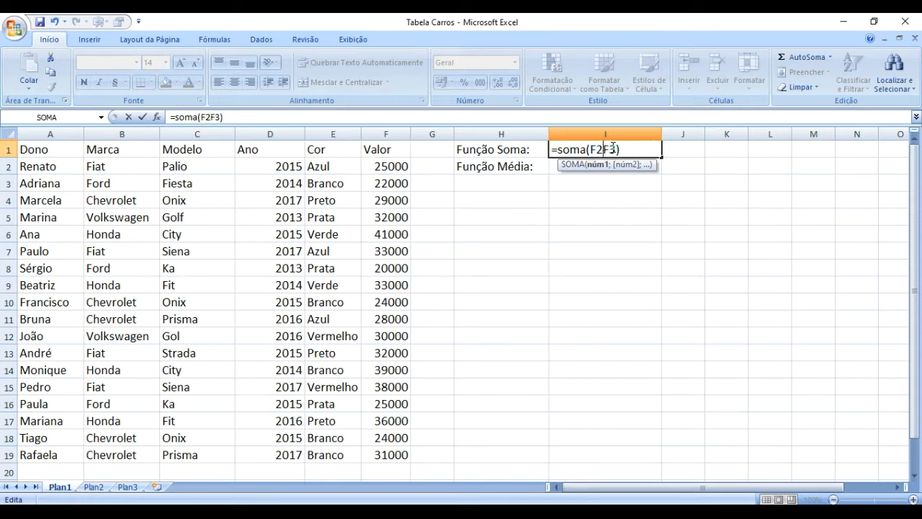
List the Valor cells individually with semicolons in the cell I1 formula, giving =soma(F2;F3;f4;f5;f6).
text(;)
key(Right)
key(Right)
text(;f4)
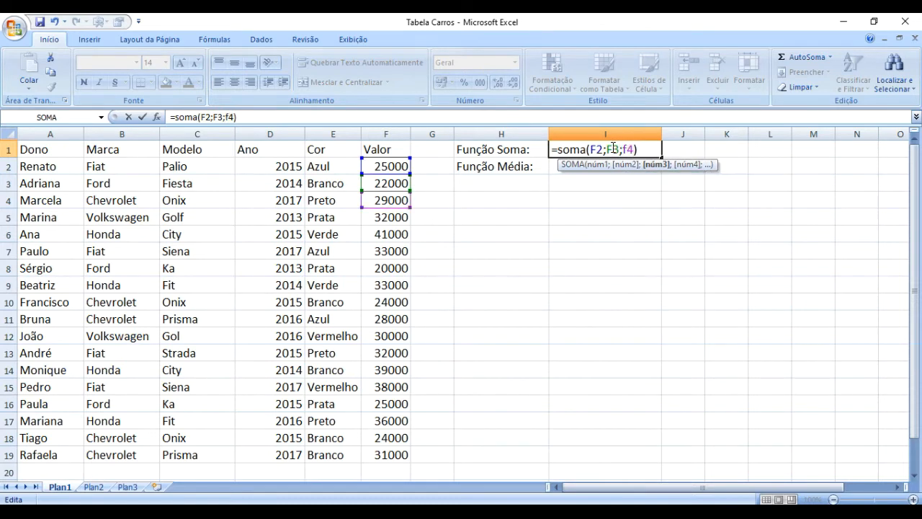
text(;)
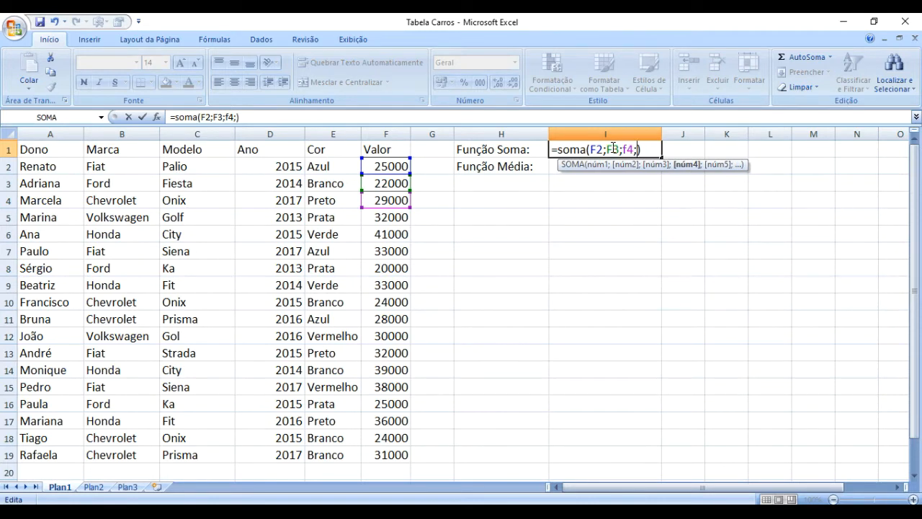
text(f5)
text(;f5)
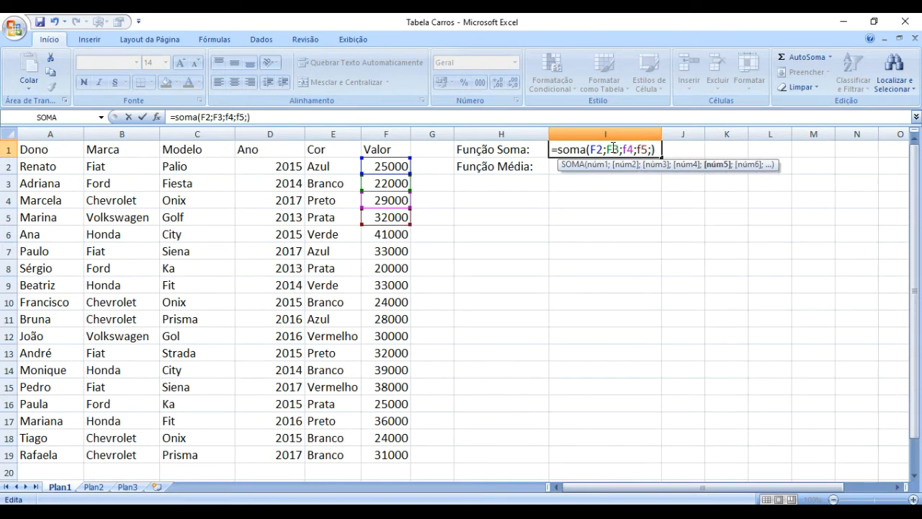
key(BackSpace)
text(6)
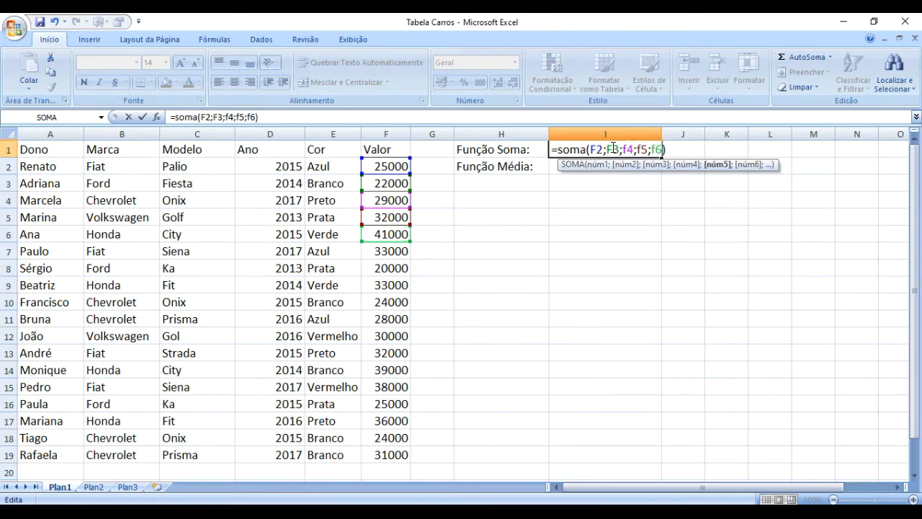
Remove the individually listed cells after F2 from the cell I1 formula.
key(BackSpace)
key(BackSpace)
key(BackSpace)
key(BackSpace)
key(BackSpace)
key(BackSpace)
key(BackSpace)
key(BackSpace)
key(BackSpace)
key(BackSpace)
key(BackSpace)
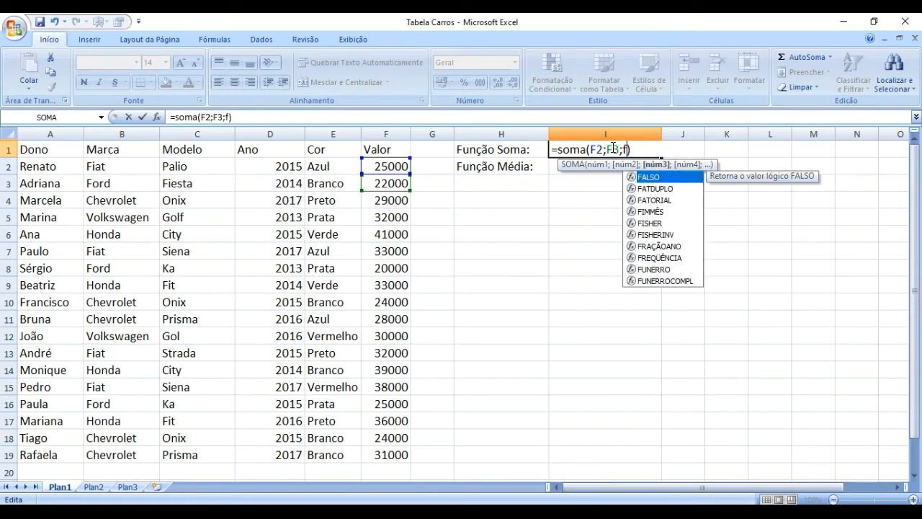
key(BackSpace)
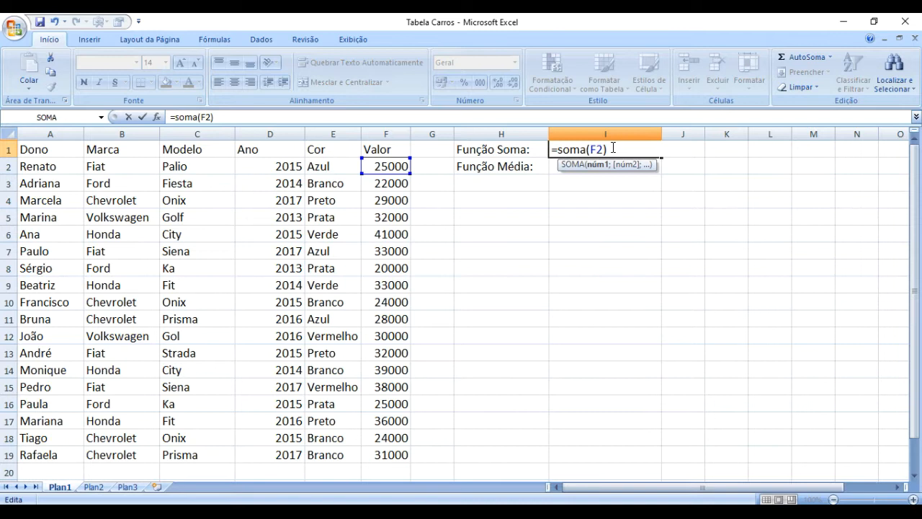
Complete the formula in cell I1 as =soma(F2:f19) to add the whole Valor column, and select the cell to check it.
key(shift+Left)
click(603, 150)
text(:f)
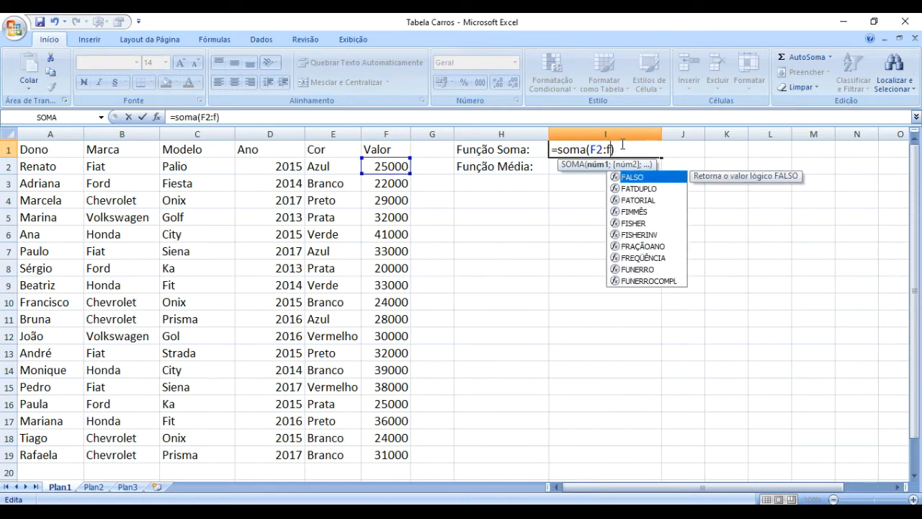
text(19)
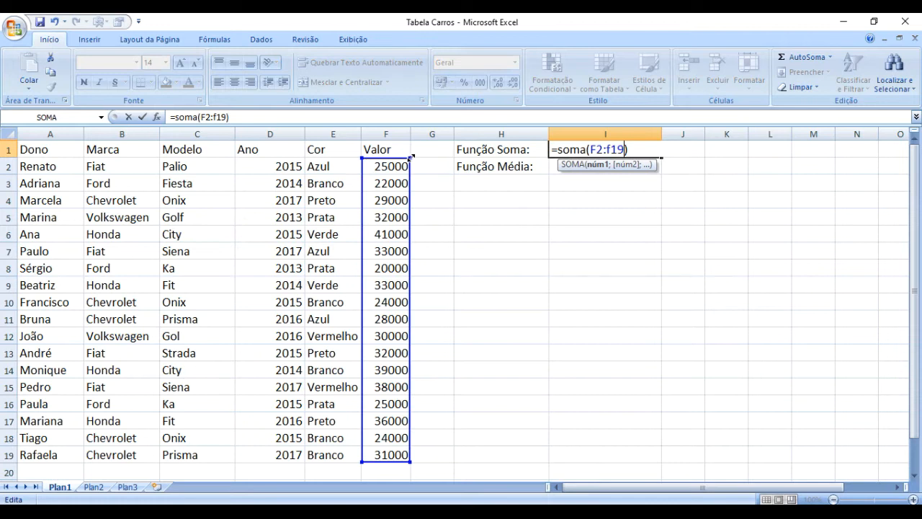
click(607, 149)
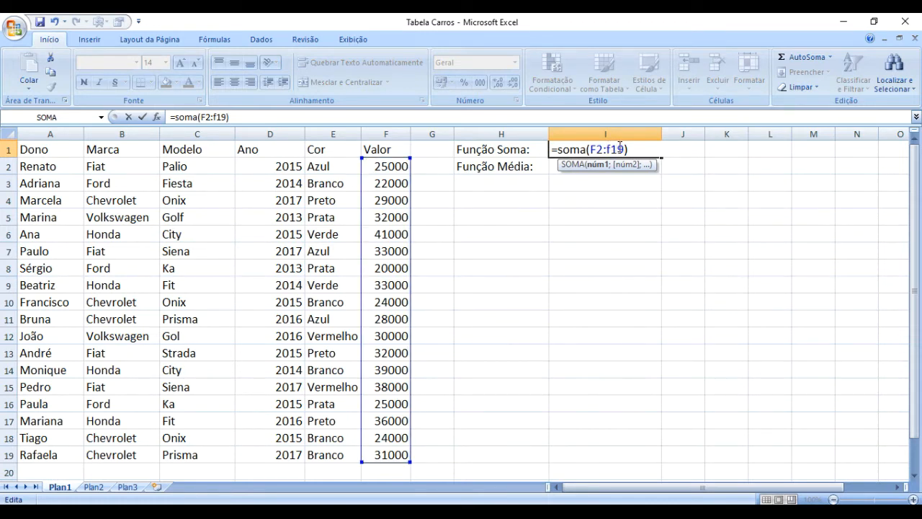
key(Return)
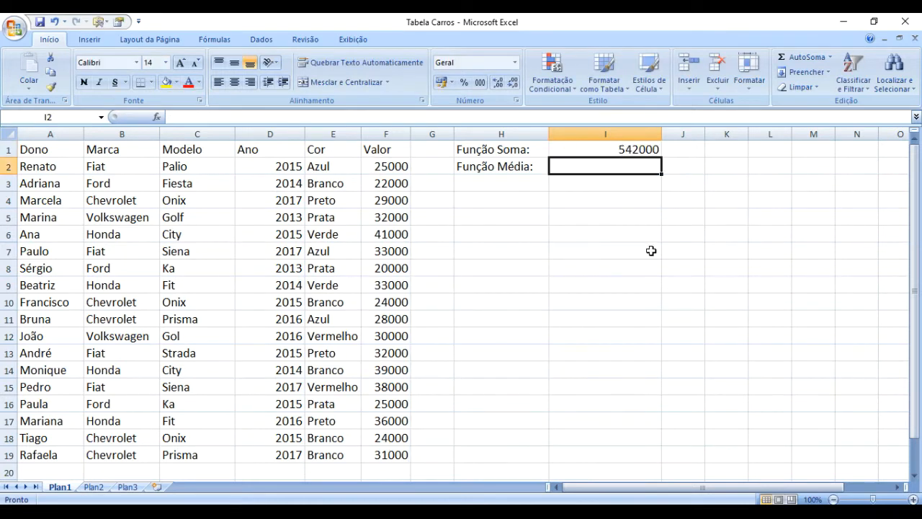
click(627, 147)
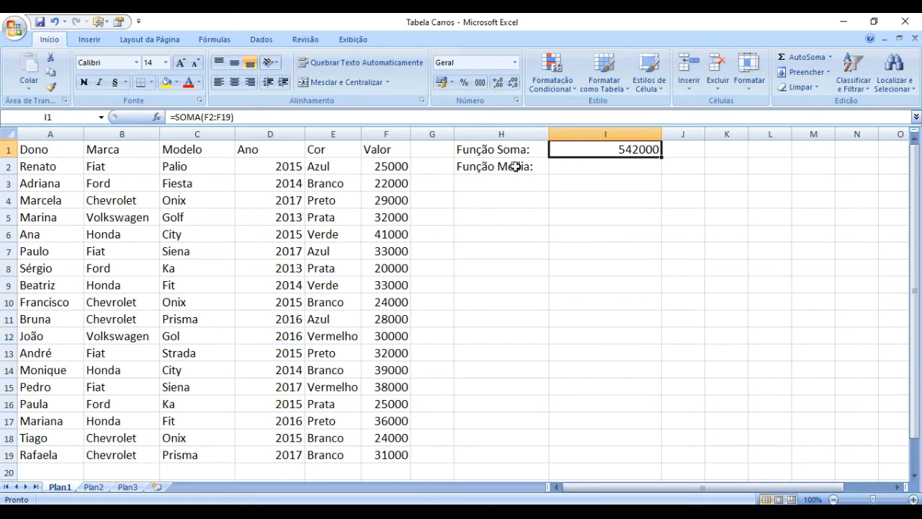
Enter the formula =média(F2:F19) in cell I2 to average the Valor column.
click(588, 166)
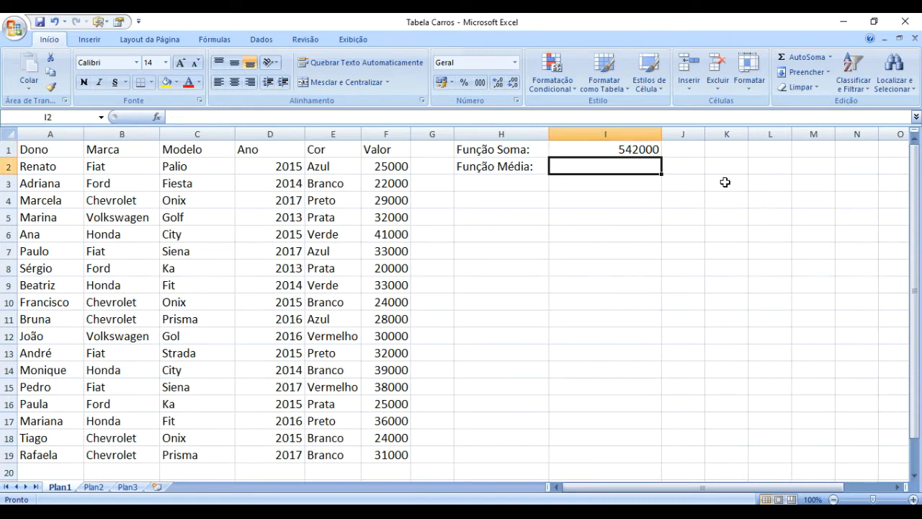
text(=m)
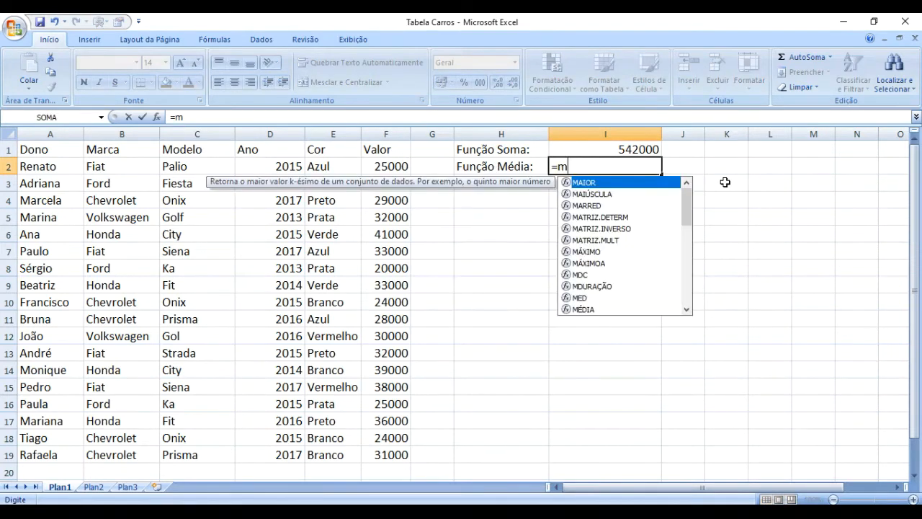
text(édia()
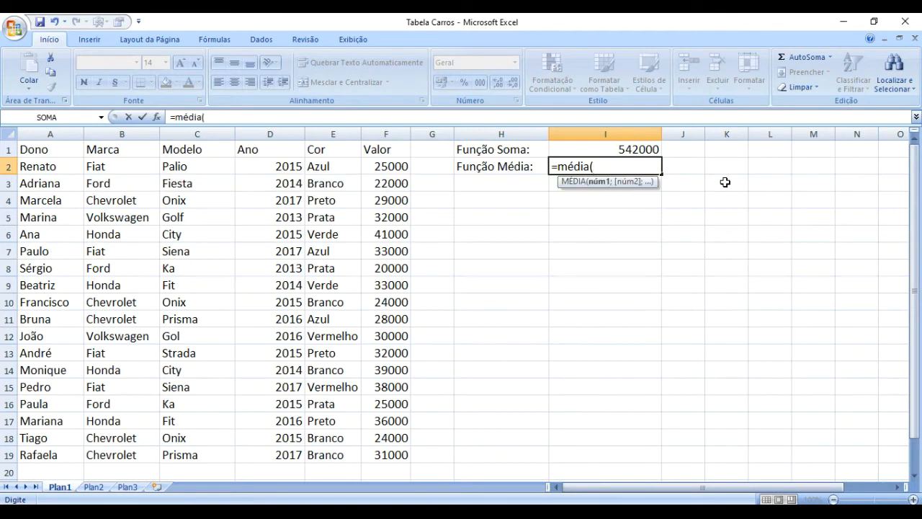
drag(560, 165, 589, 166)
click(604, 166)
drag(391, 171, 391, 451)
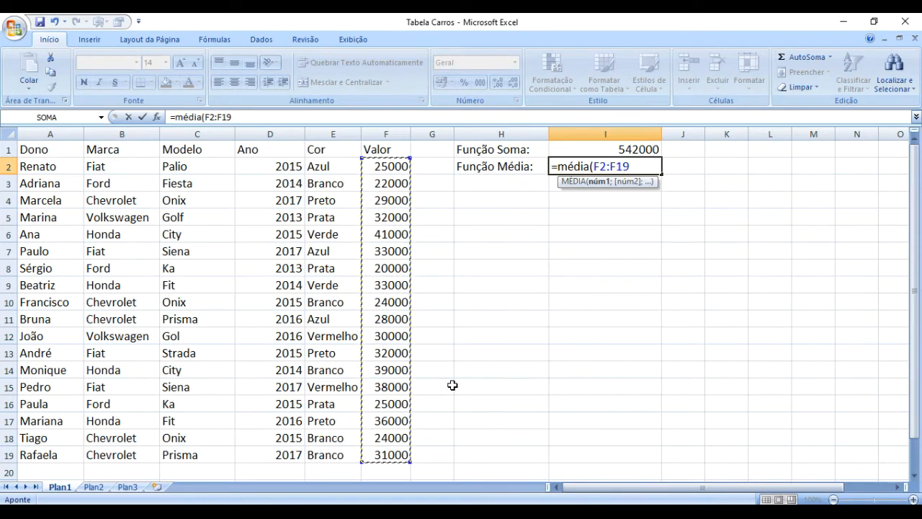
text())
key(Return)
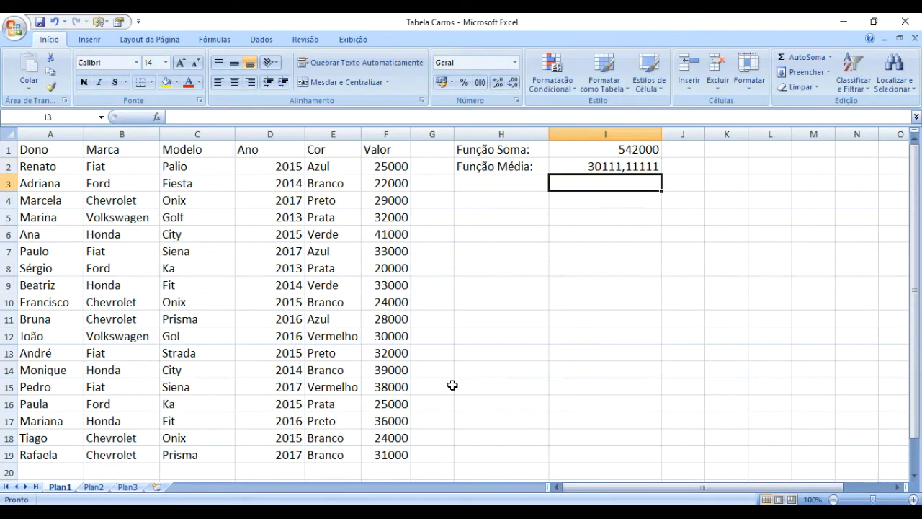
click(618, 151)
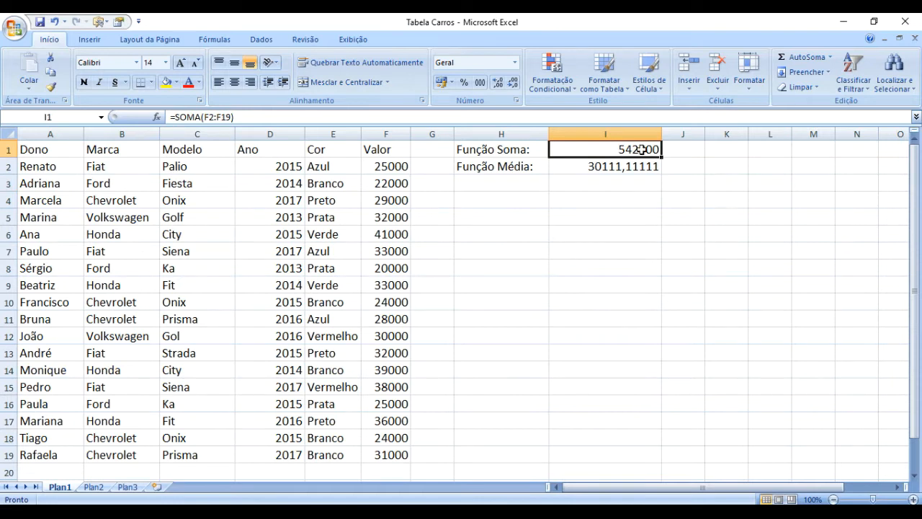
click(617, 239)
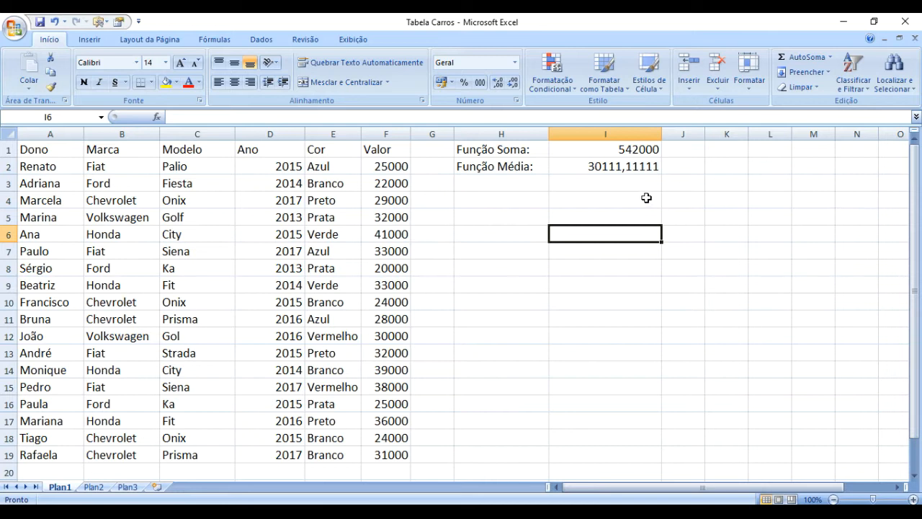
click(644, 198)
drag(569, 173, 515, 194)
click(516, 194)
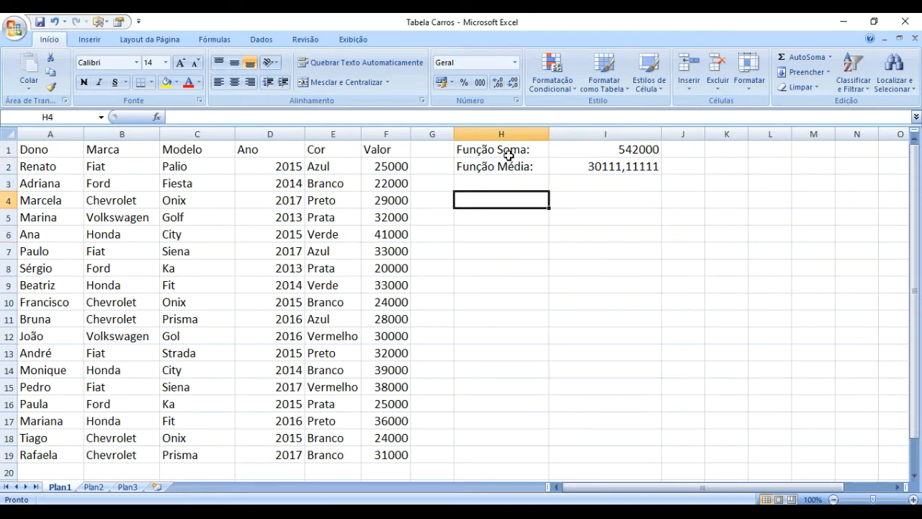
Browse the list of available theme and installed fonts.
click(508, 152)
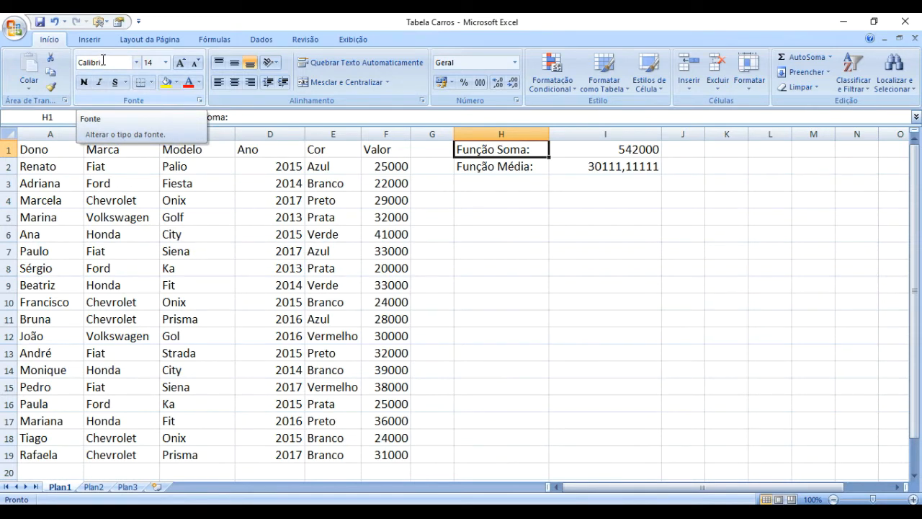
click(137, 63)
click(138, 62)
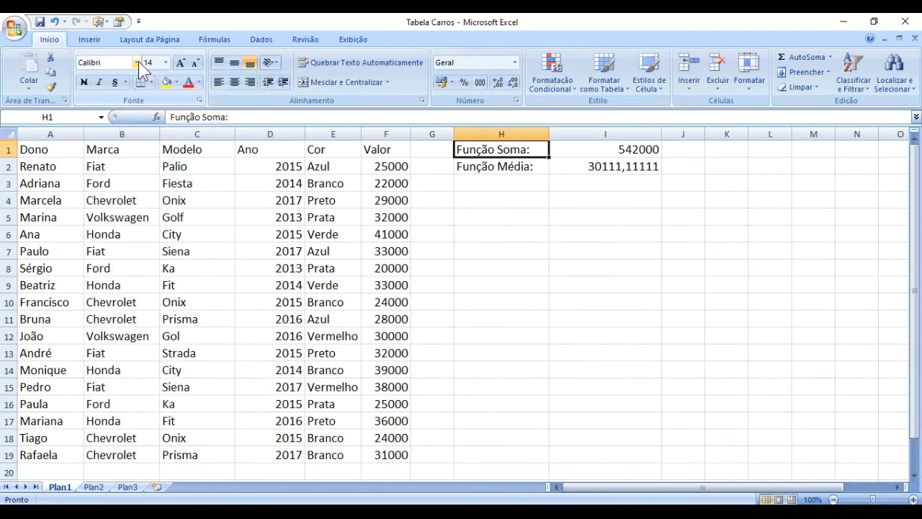
click(497, 228)
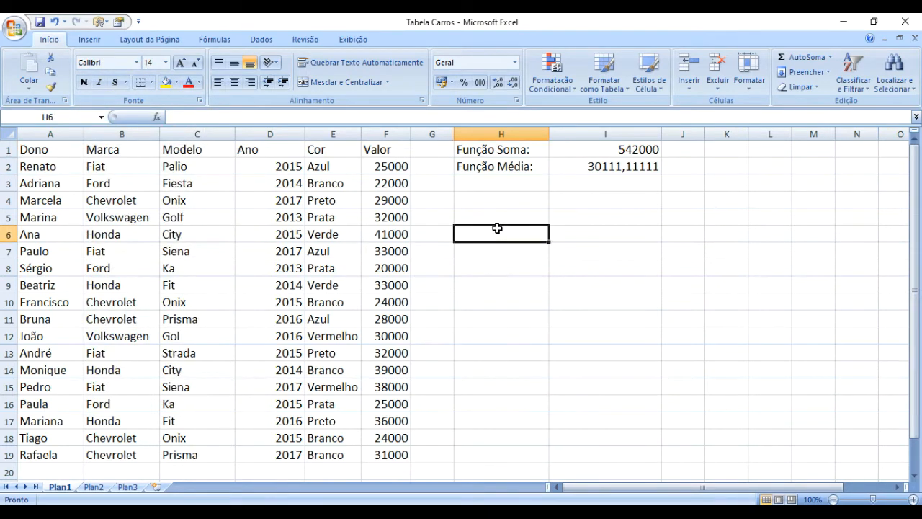
click(136, 63)
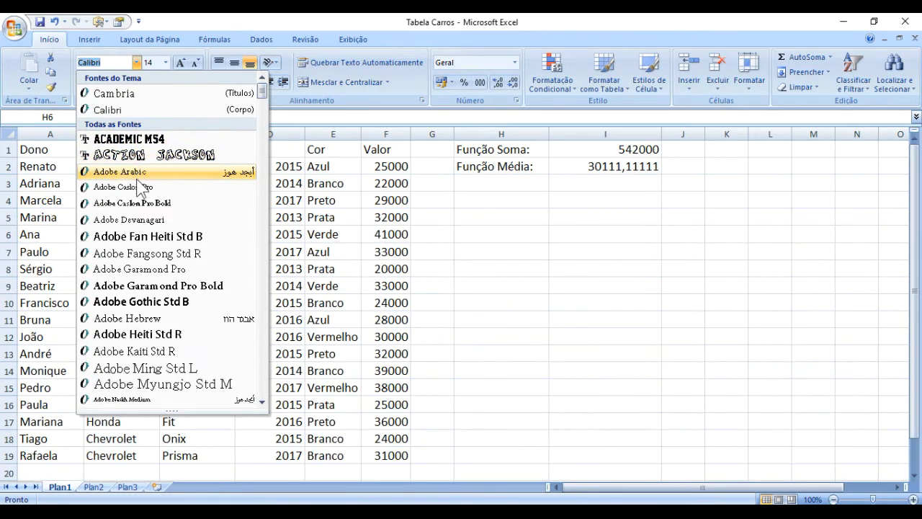
scroll(149, 194, down, 2)
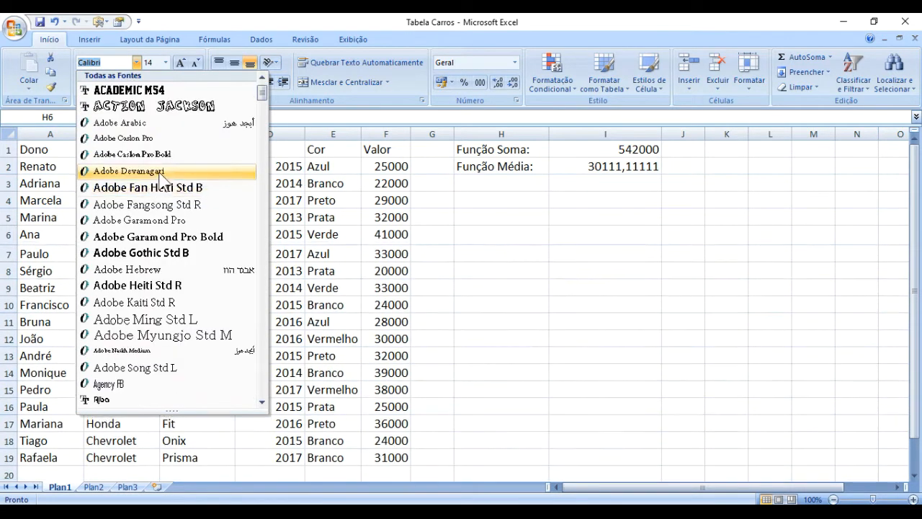
scroll(163, 181, down, 1)
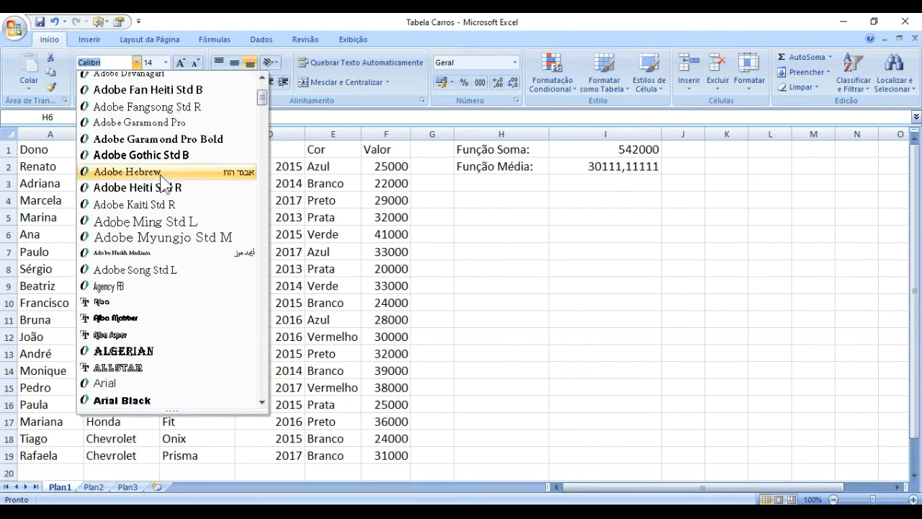
scroll(163, 184, down, 1)
scroll(170, 179, down, 1)
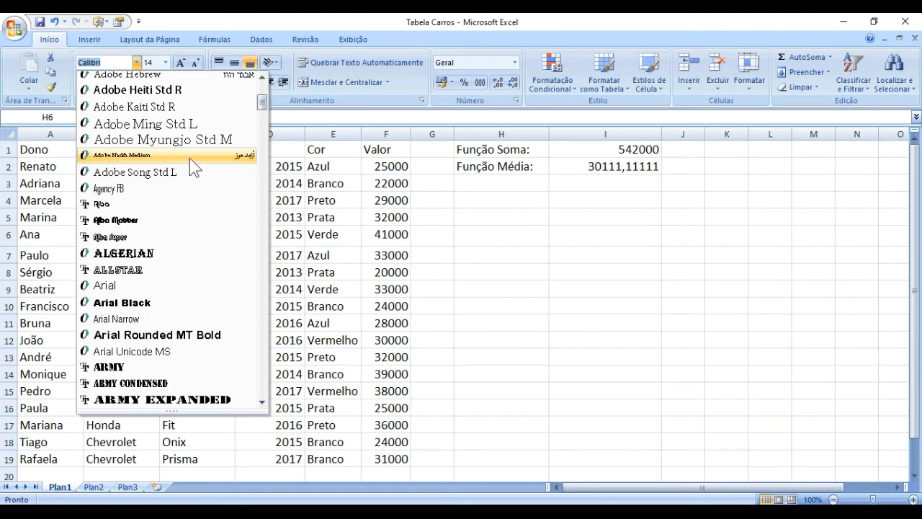
scroll(191, 157, up, 2)
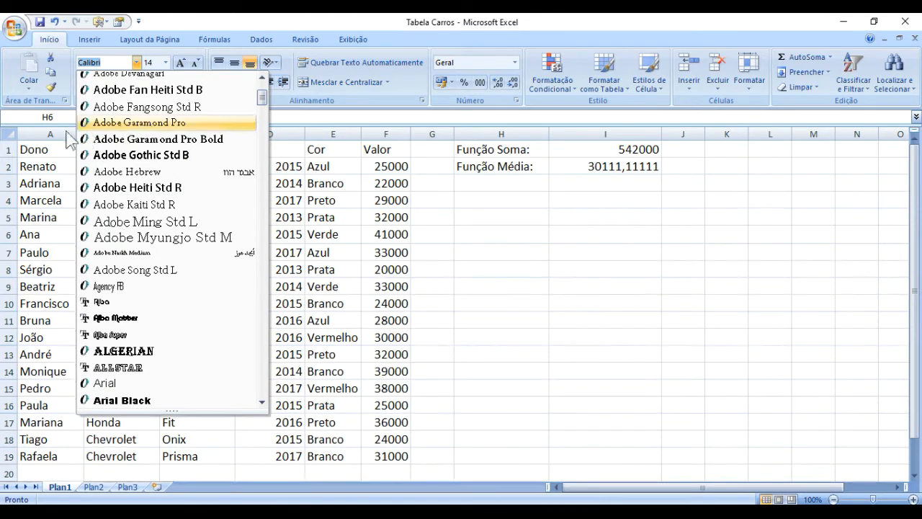
click(515, 195)
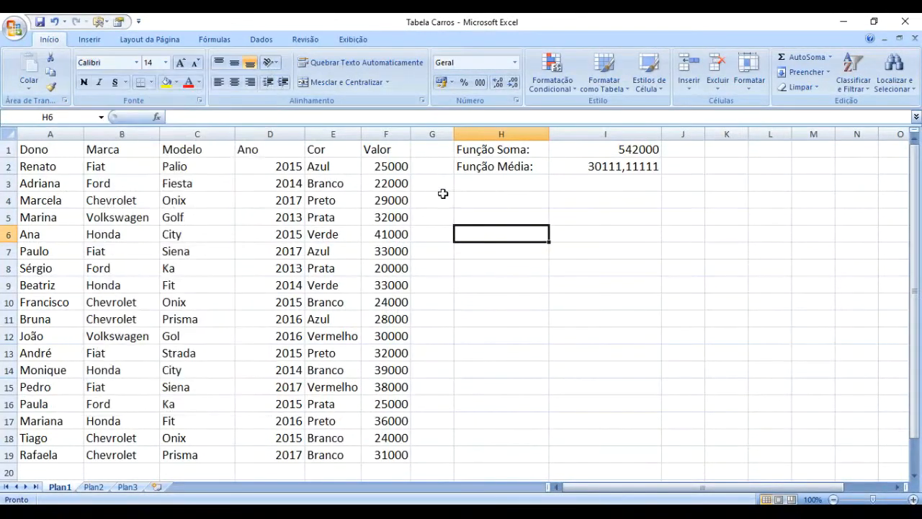
Select the Dono cells A1:A19 and widen column A.
drag(49, 149, 43, 437)
drag(84, 134, 114, 134)
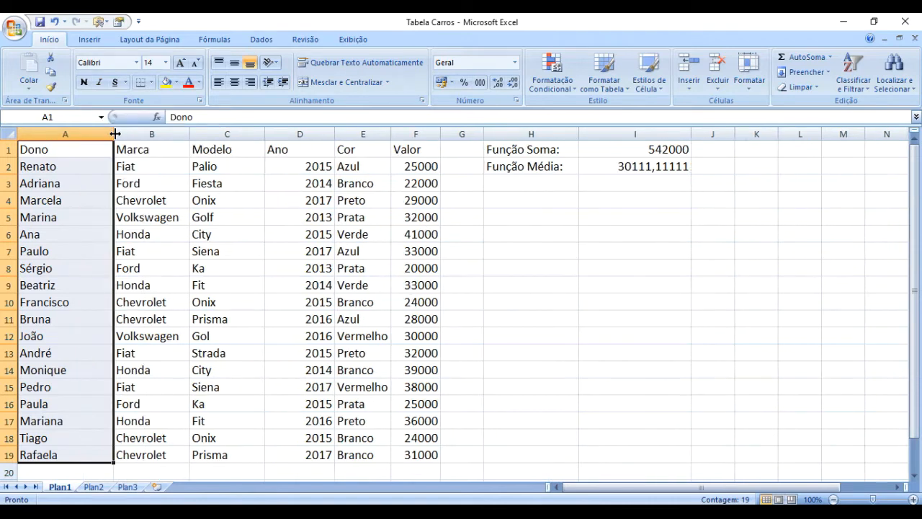
Preview different fonts from the font list on the selected Dono cells without applying any.
click(136, 63)
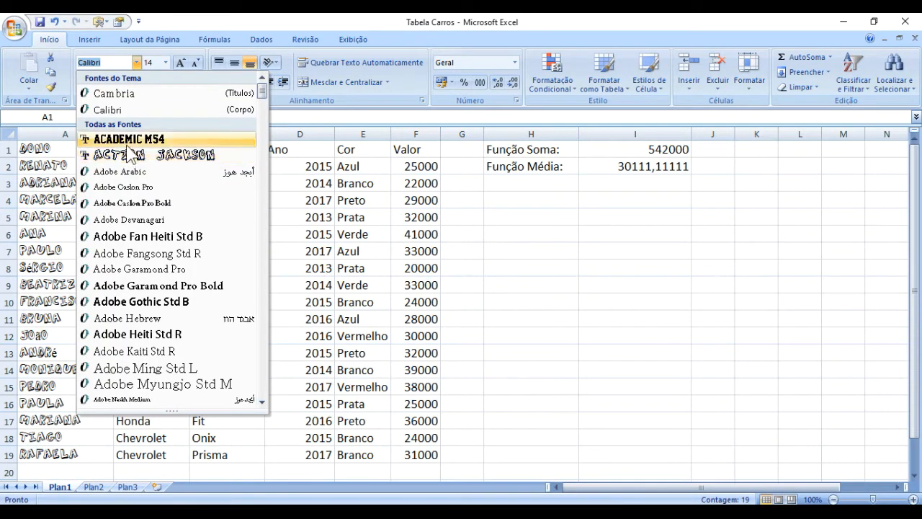
scroll(144, 266, down, 3)
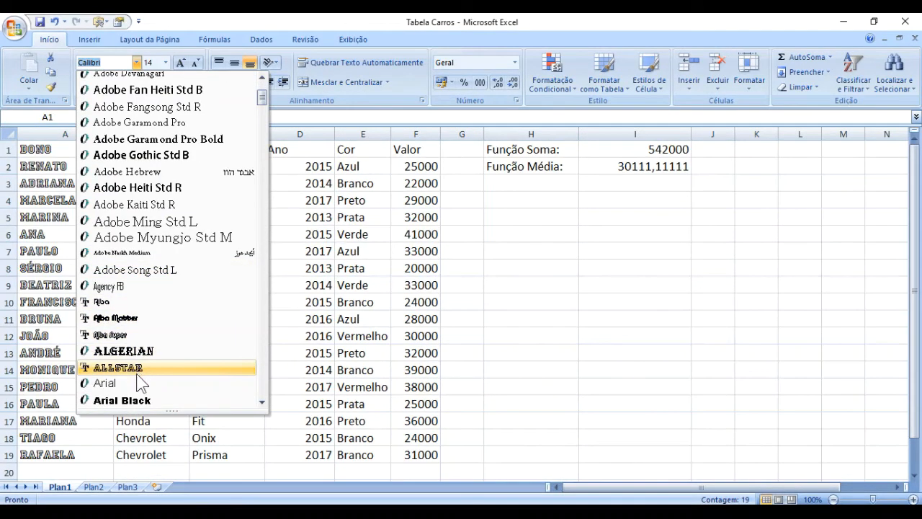
scroll(136, 389, down, 1)
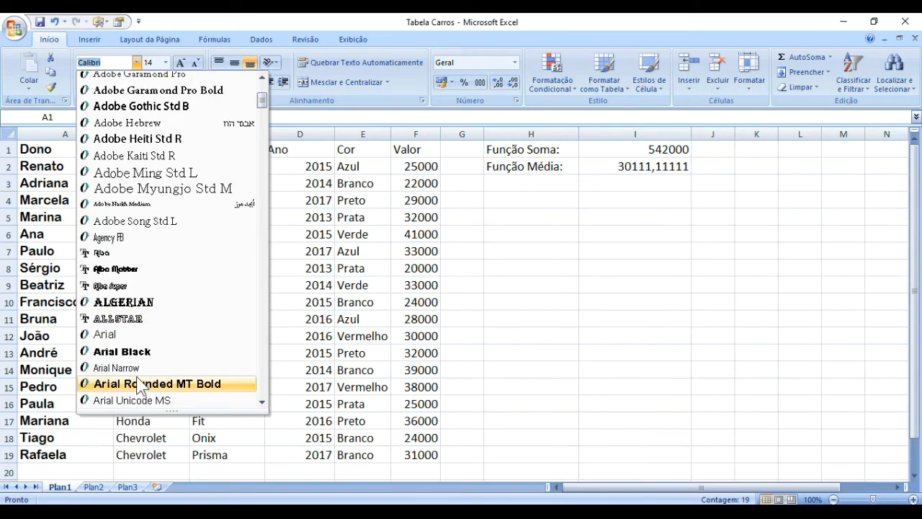
scroll(141, 384, down, 1)
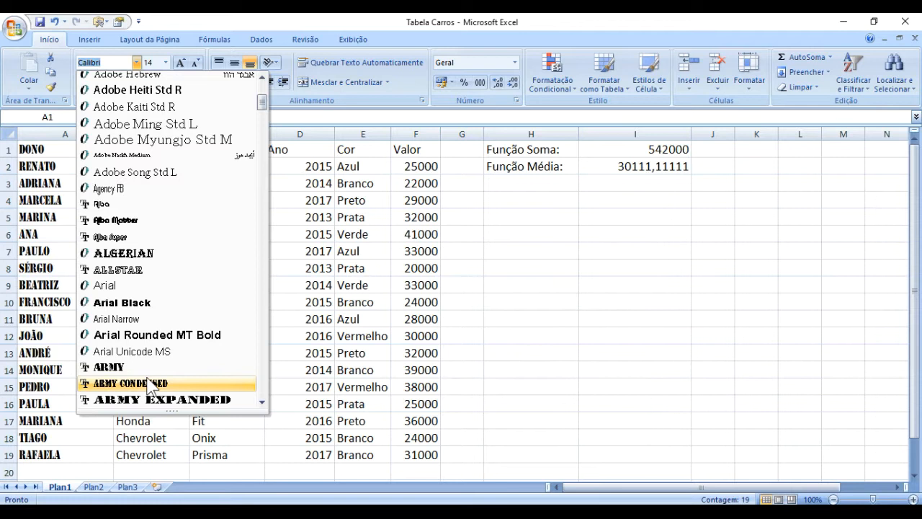
scroll(142, 379, down, 1)
scroll(142, 355, down, 1)
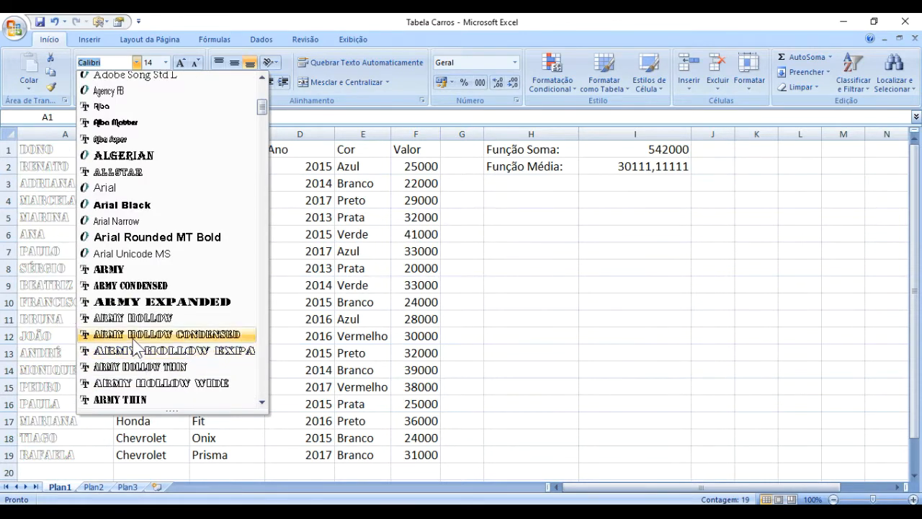
scroll(138, 333, down, 1)
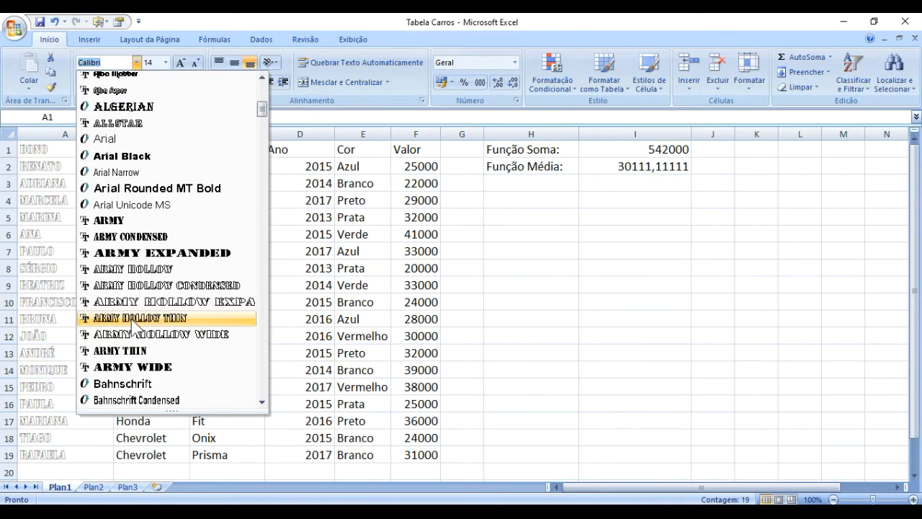
scroll(133, 324, down, 2)
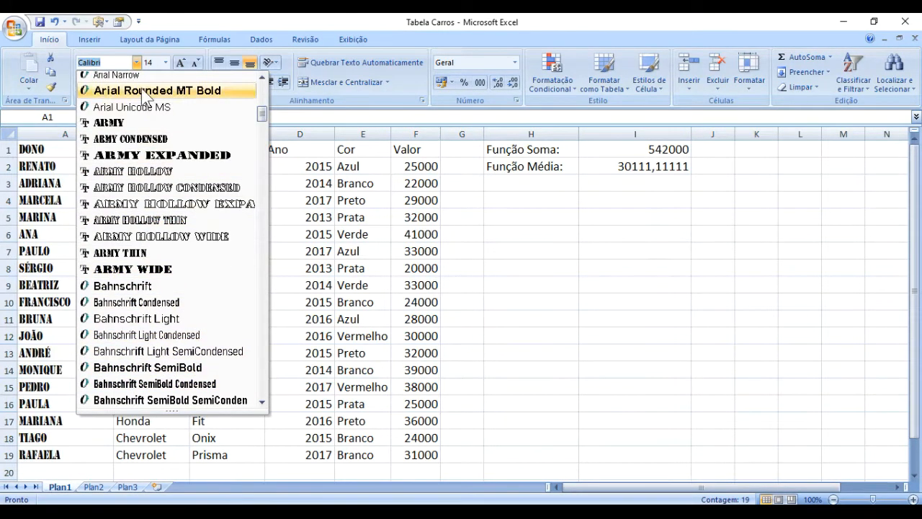
click(137, 62)
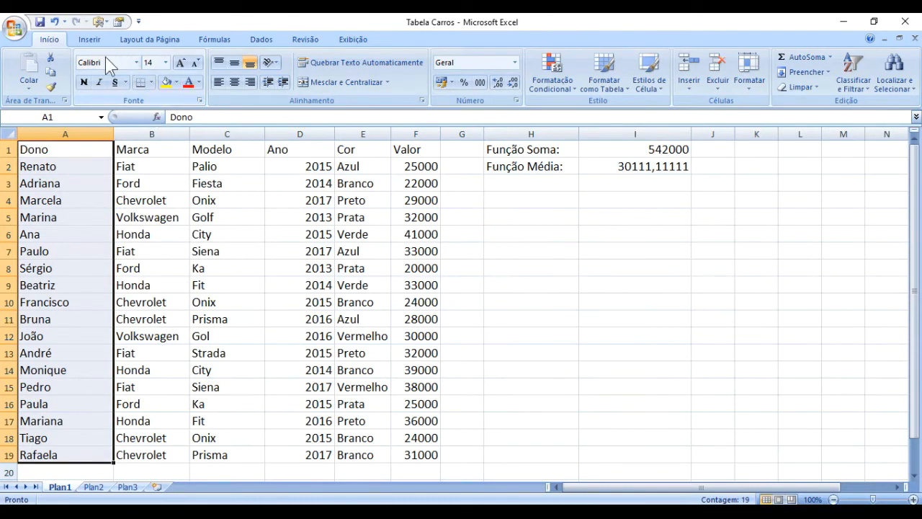
Set the font size of the Dono cells to 100.
click(166, 63)
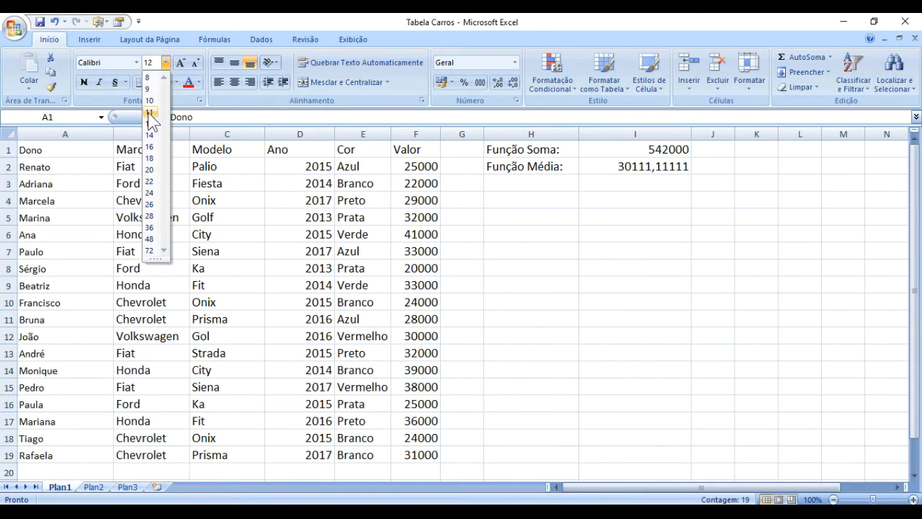
text(199)
key(BackSpace)
key(BackSpace)
text(00)
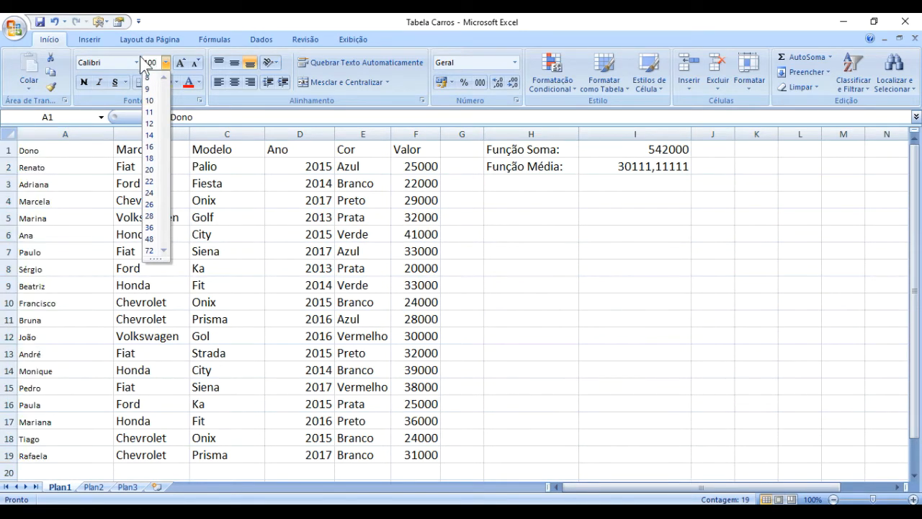
key(Return)
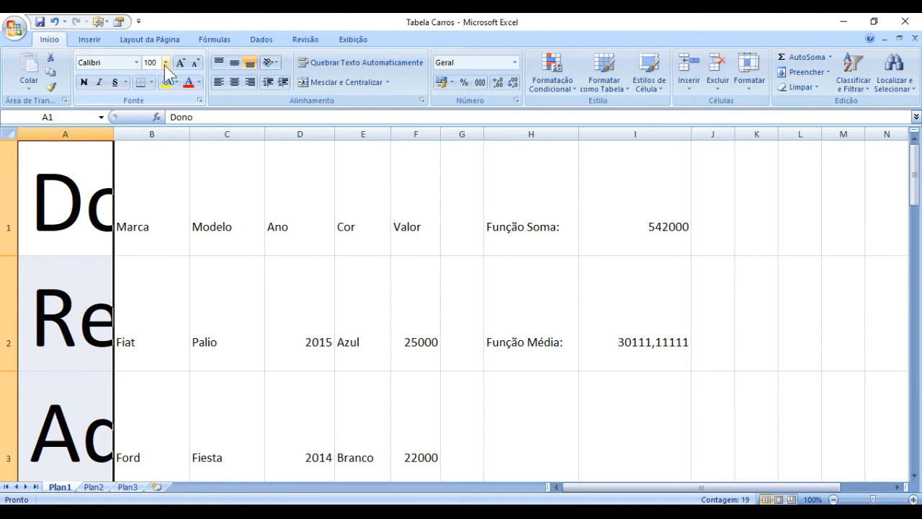
Reduce the Dono cells' font size to 12, reset it to 14, and preview larger sizes without applying them.
click(165, 63)
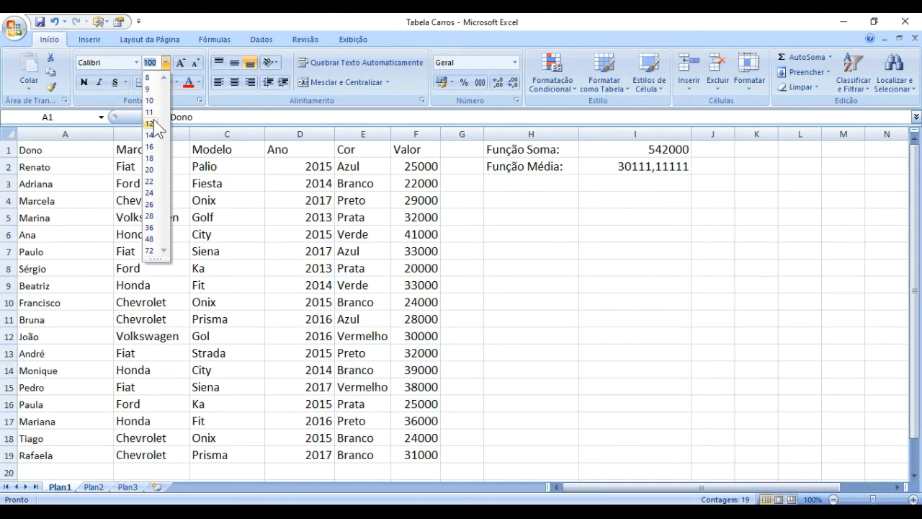
click(156, 123)
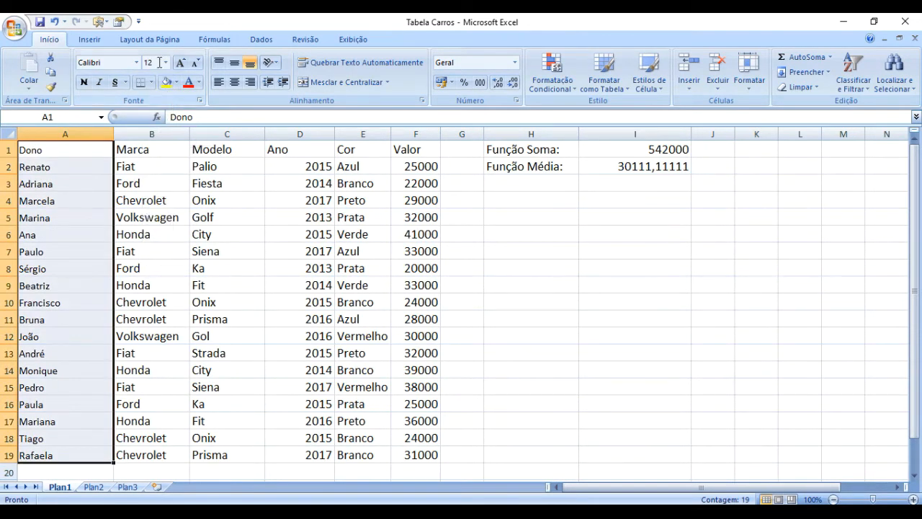
click(165, 63)
click(151, 136)
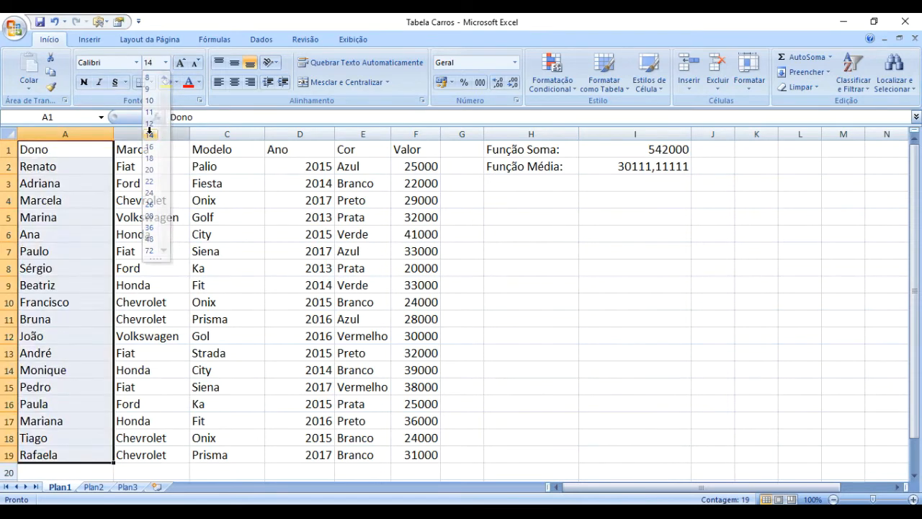
click(164, 63)
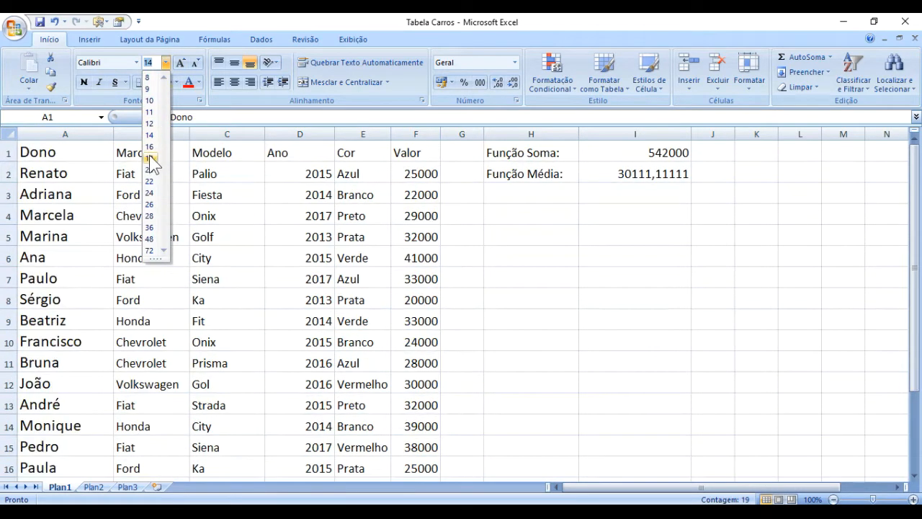
click(166, 63)
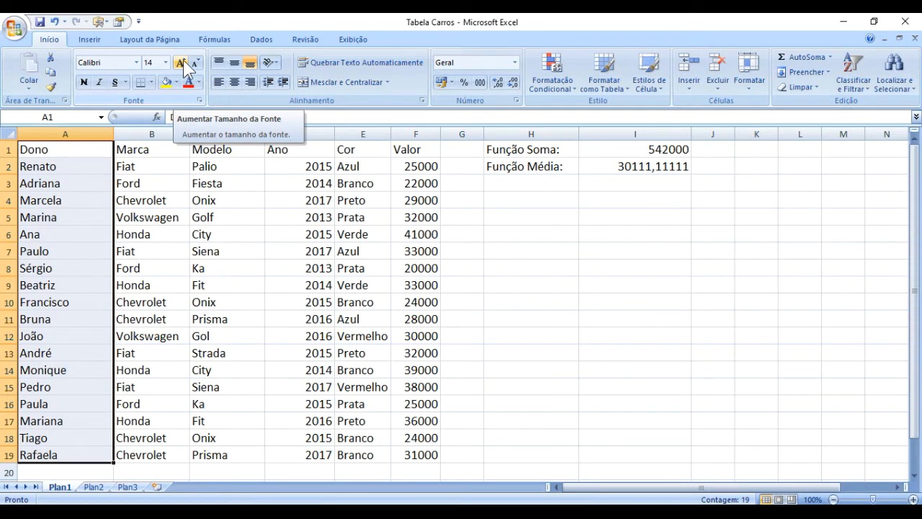
Enlarge the Dono cells' font step by step up to size 24.
click(183, 63)
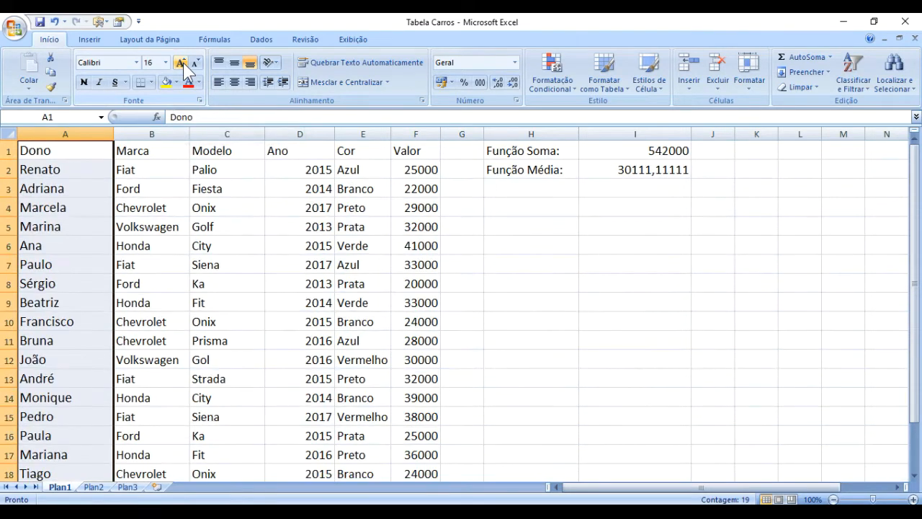
click(183, 63)
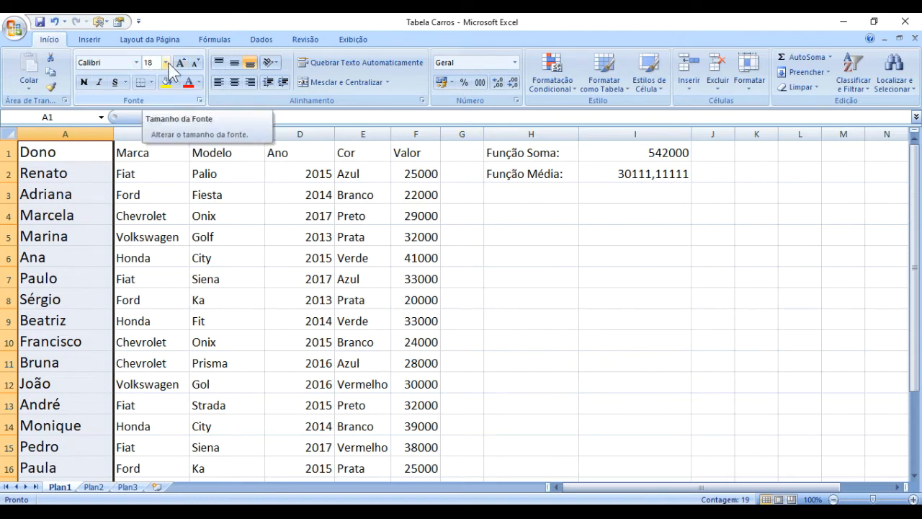
click(181, 63)
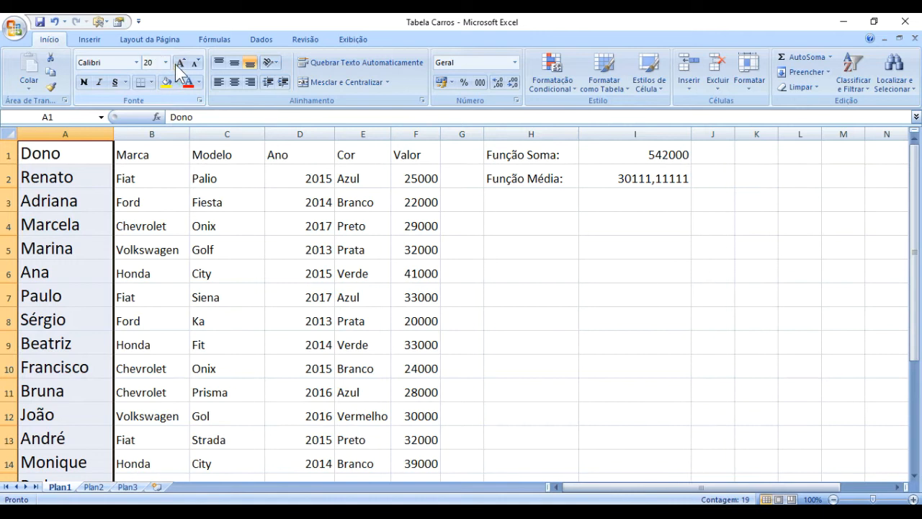
click(180, 63)
click(180, 63)
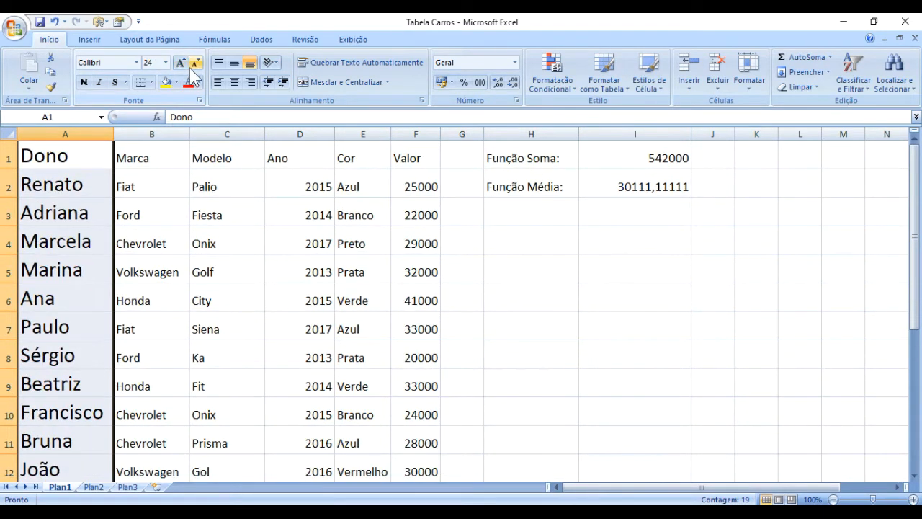
Shrink the Dono cells' font step by step back down to size 14.
click(195, 65)
click(195, 65)
click(195, 65)
click(195, 65)
click(195, 65)
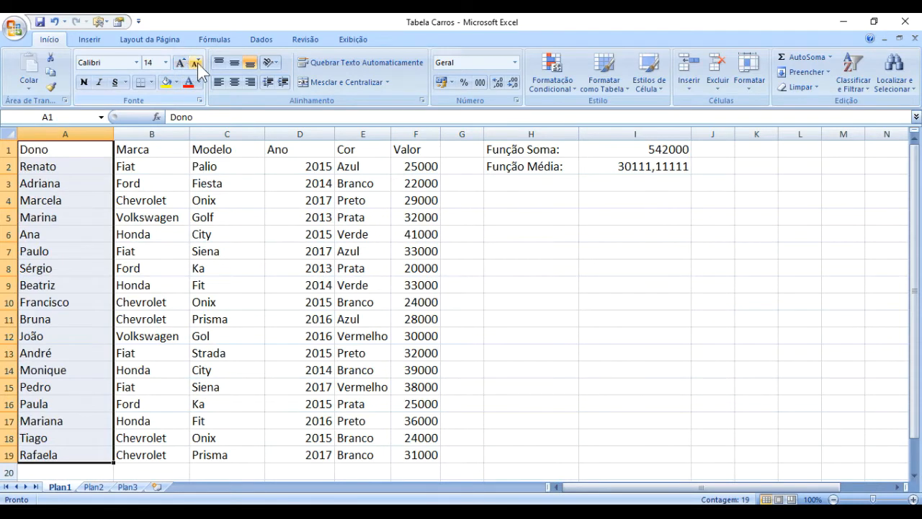
Try bold and italic separately on the Dono cells, turning each style off again.
click(84, 83)
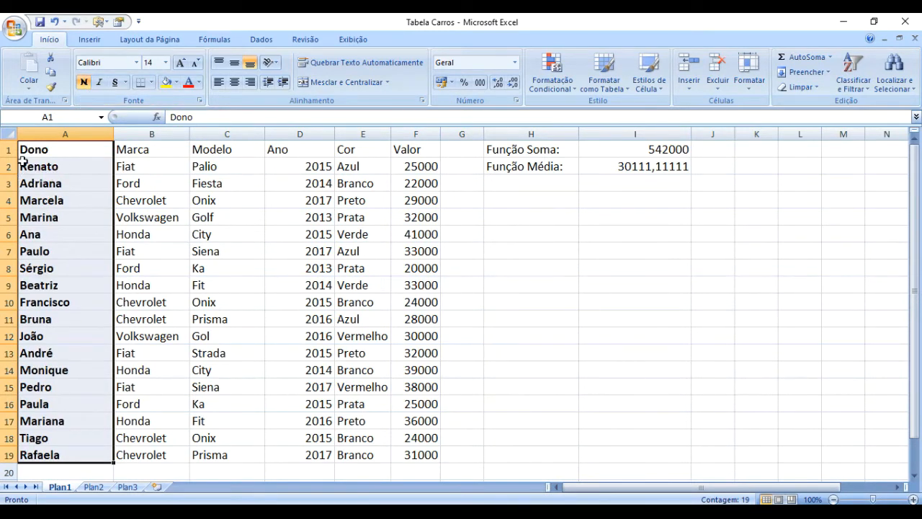
click(84, 83)
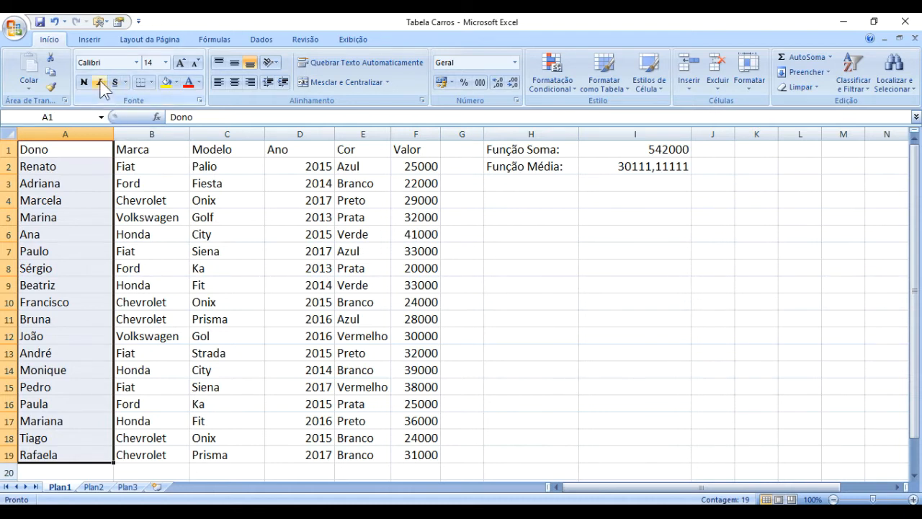
click(101, 86)
click(102, 86)
click(102, 86)
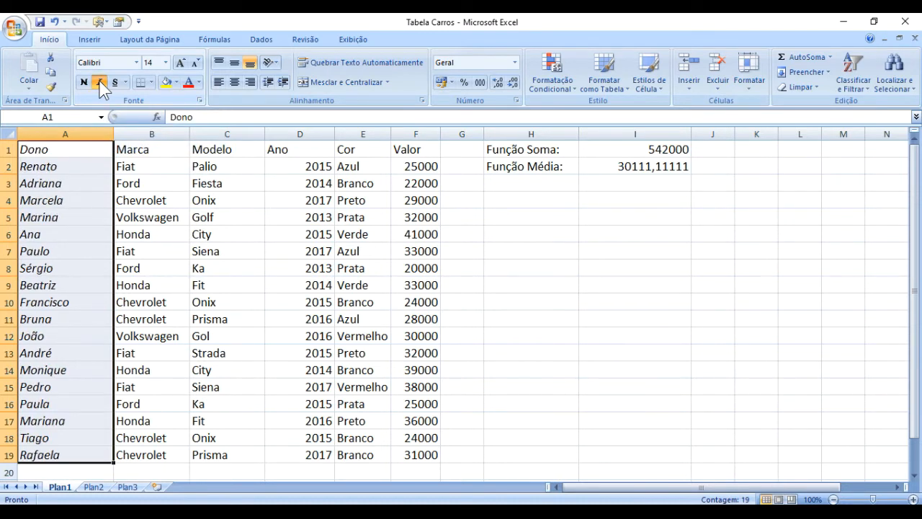
click(101, 86)
click(101, 86)
click(102, 85)
click(102, 85)
click(101, 86)
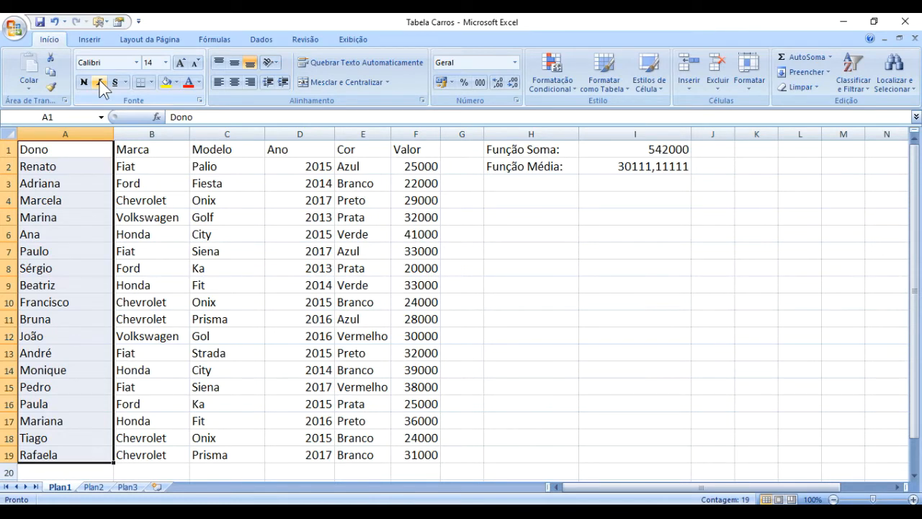
click(101, 86)
click(102, 86)
Toggle the single underline on the Dono cells on and off.
click(115, 82)
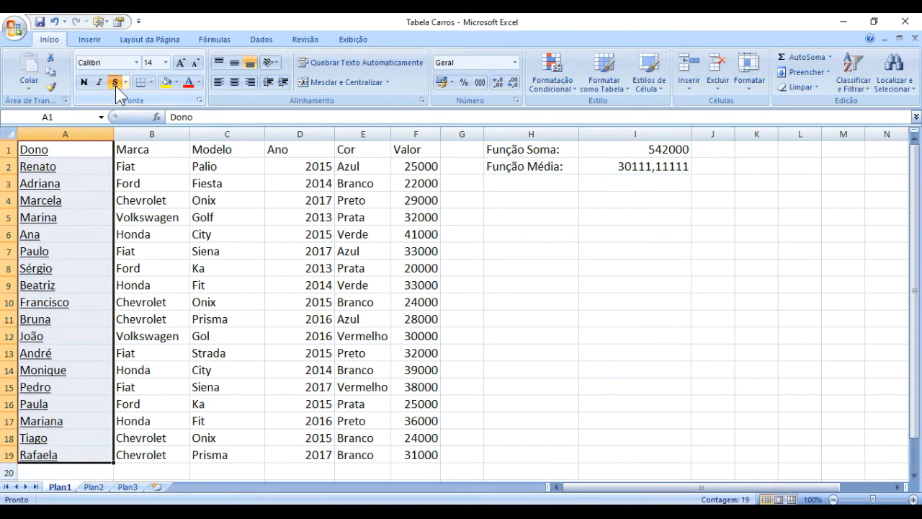
click(114, 82)
click(115, 82)
click(115, 84)
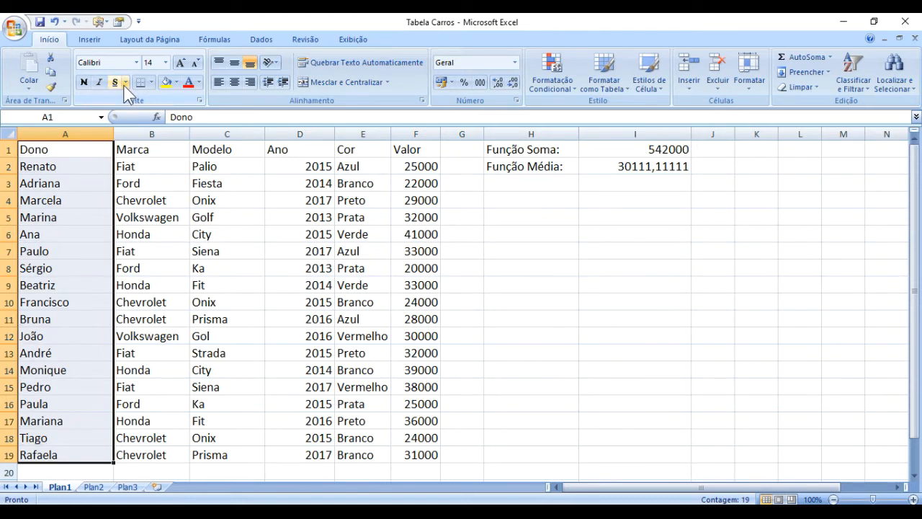
Try the double underline on the Dono cells, switch it to a single underline, and remove the underlining.
click(125, 83)
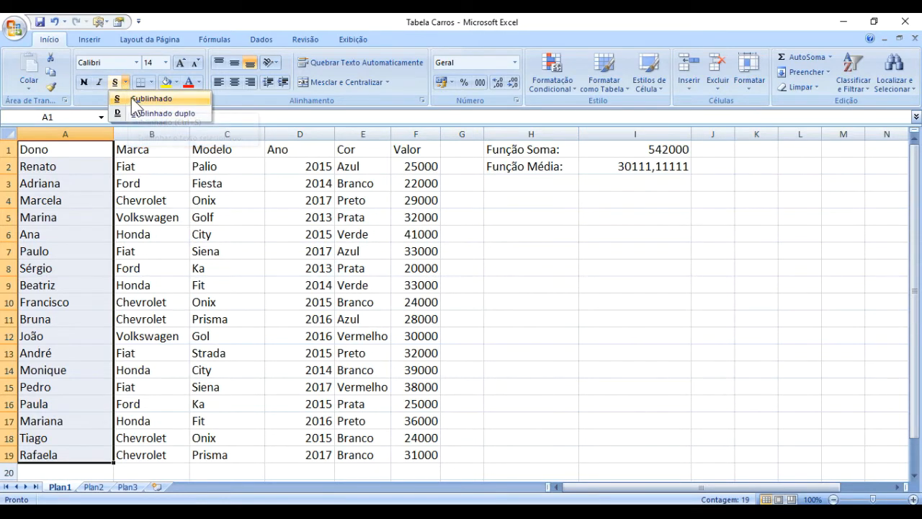
click(141, 112)
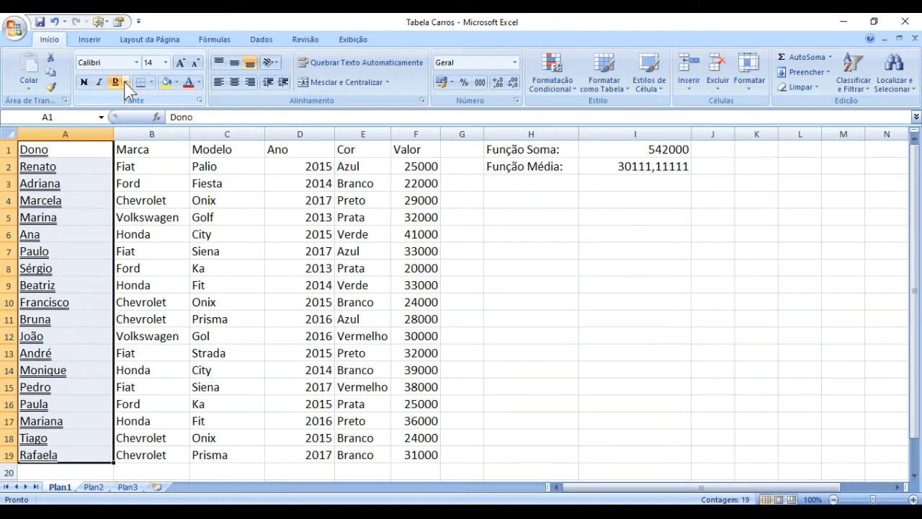
click(125, 82)
click(140, 112)
click(125, 82)
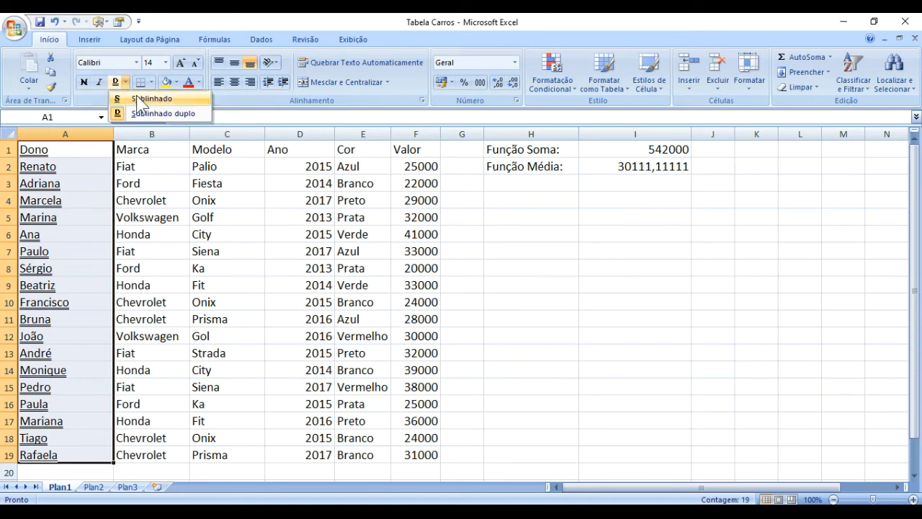
click(137, 98)
click(113, 83)
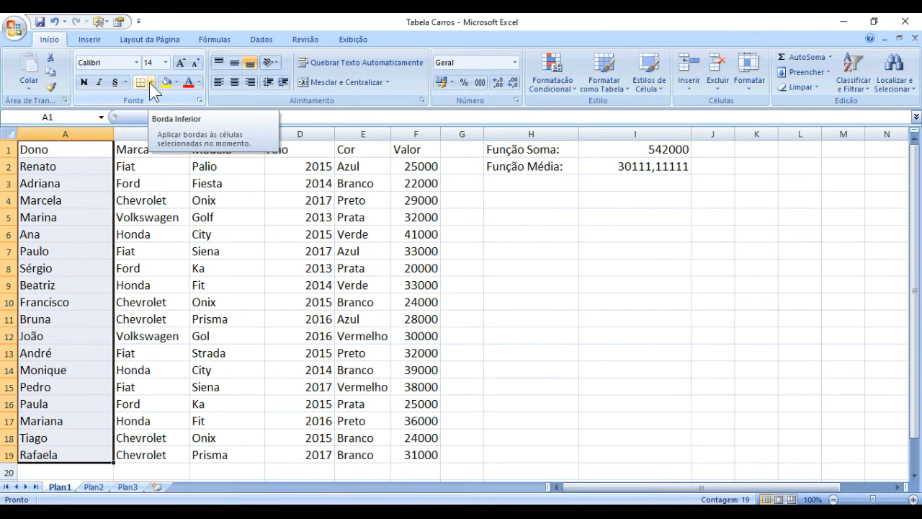
Check how the borderless car table looks in print preview, then return to the worksheet.
click(395, 183)
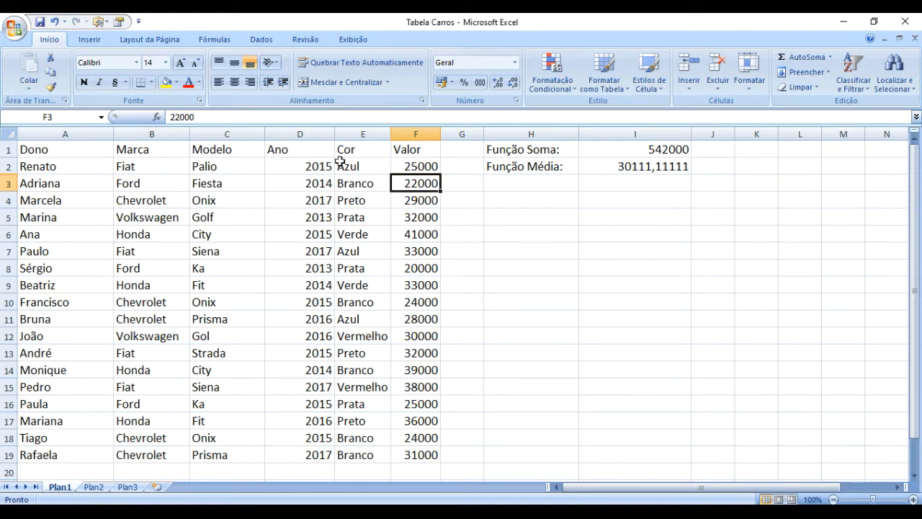
click(15, 28)
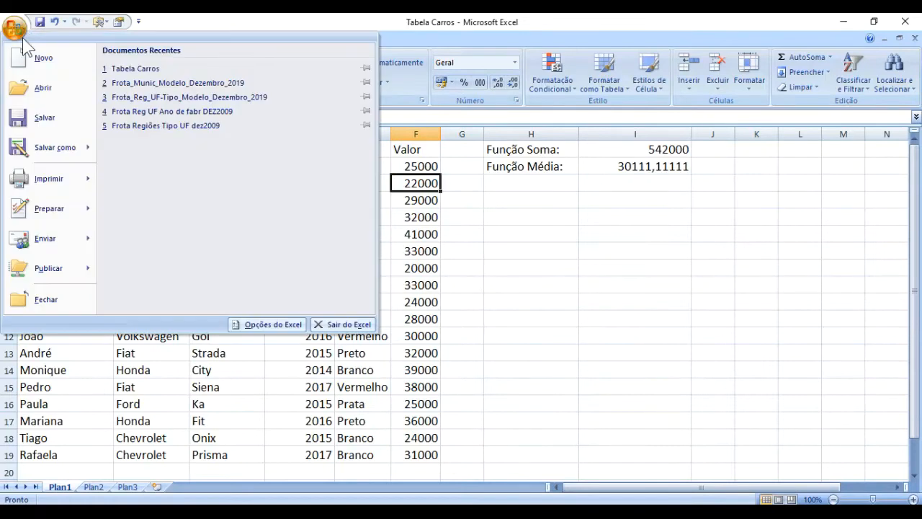
mouse_move(102, 174)
click(133, 147)
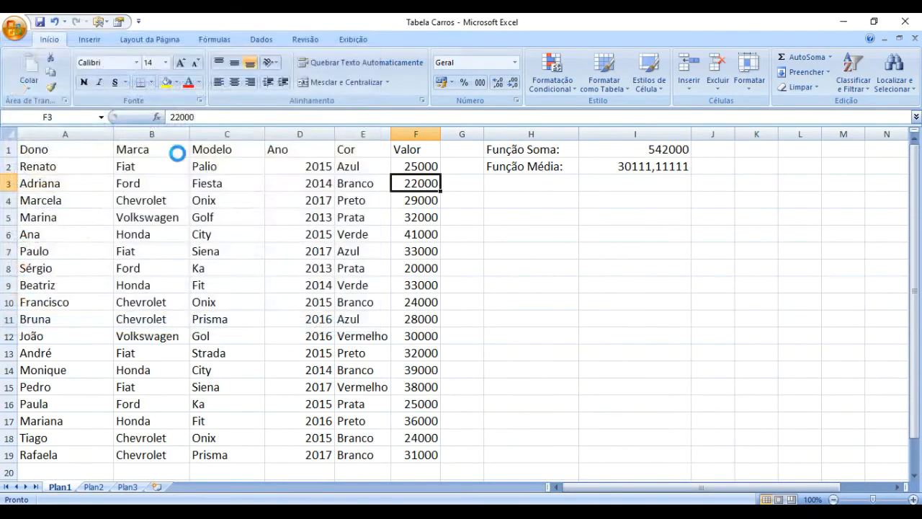
click(392, 205)
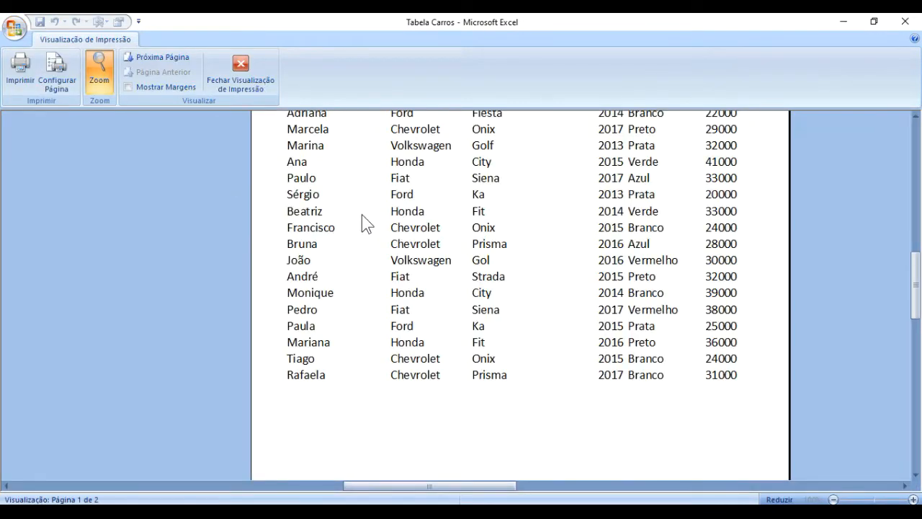
scroll(362, 214, up, 3)
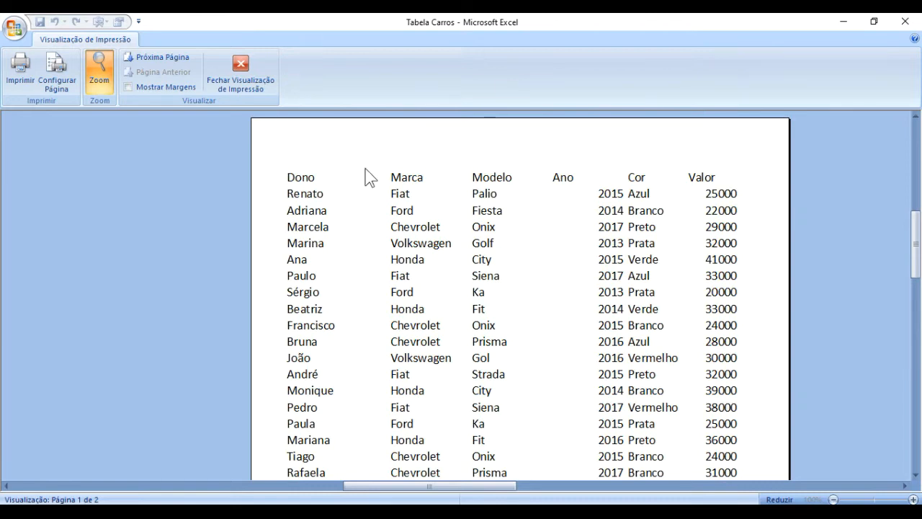
click(245, 78)
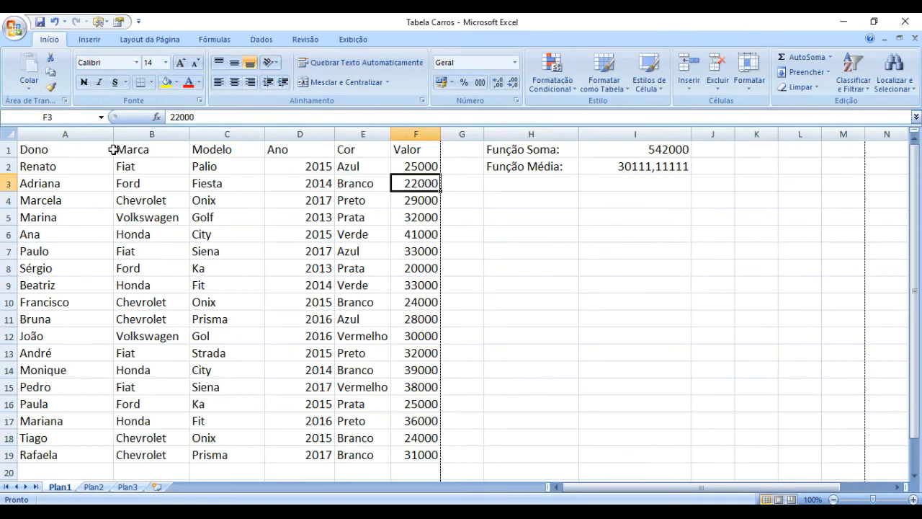
click(103, 148)
click(128, 149)
click(94, 147)
click(144, 147)
click(100, 148)
click(193, 150)
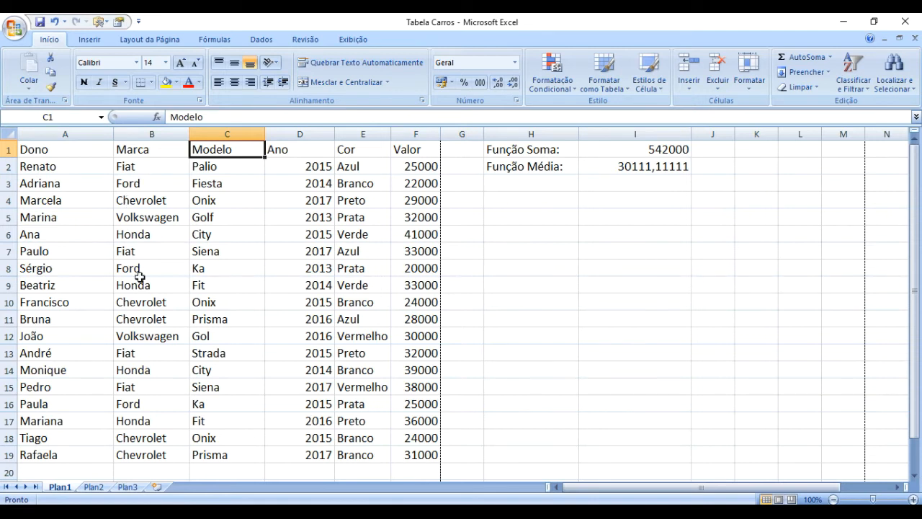
click(419, 456)
click(394, 472)
drag(416, 452, 83, 206)
Apply a right border (Borda Direita) to the Dono column, cells A1:A19.
drag(59, 153, 75, 450)
click(149, 81)
click(150, 81)
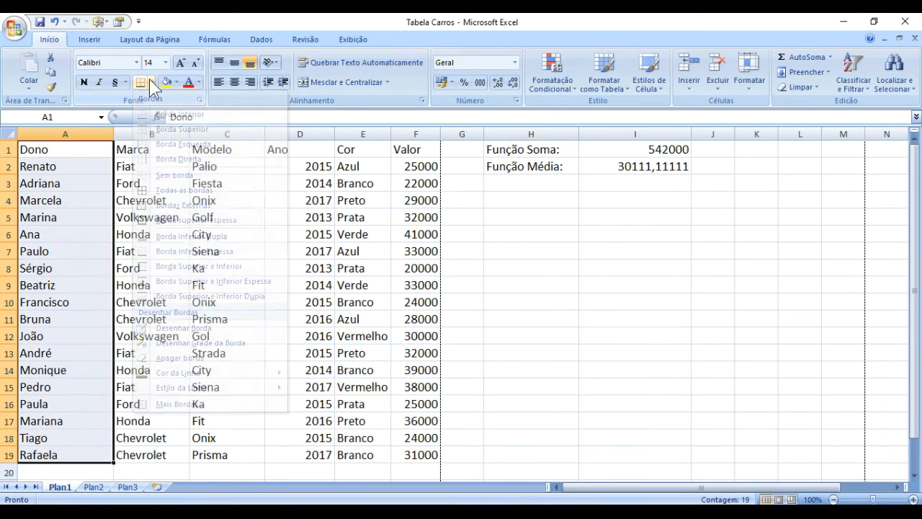
click(150, 81)
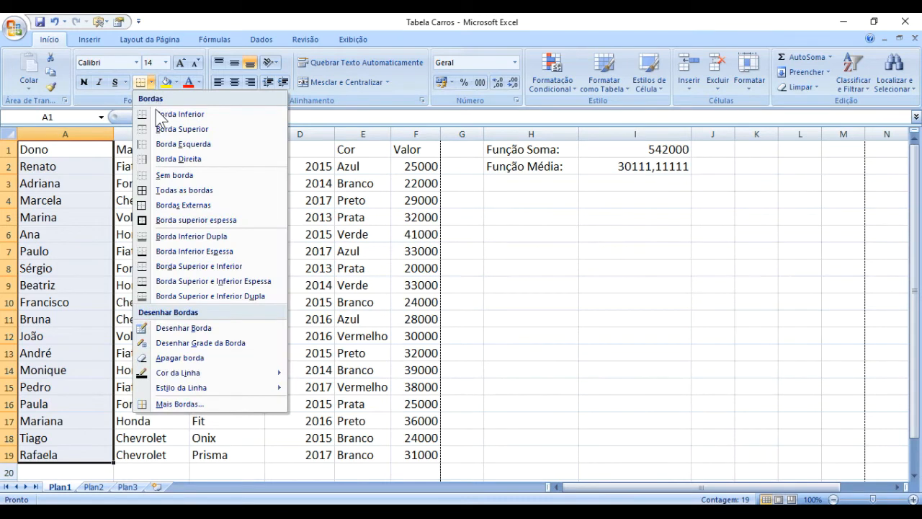
click(154, 158)
click(165, 213)
click(93, 149)
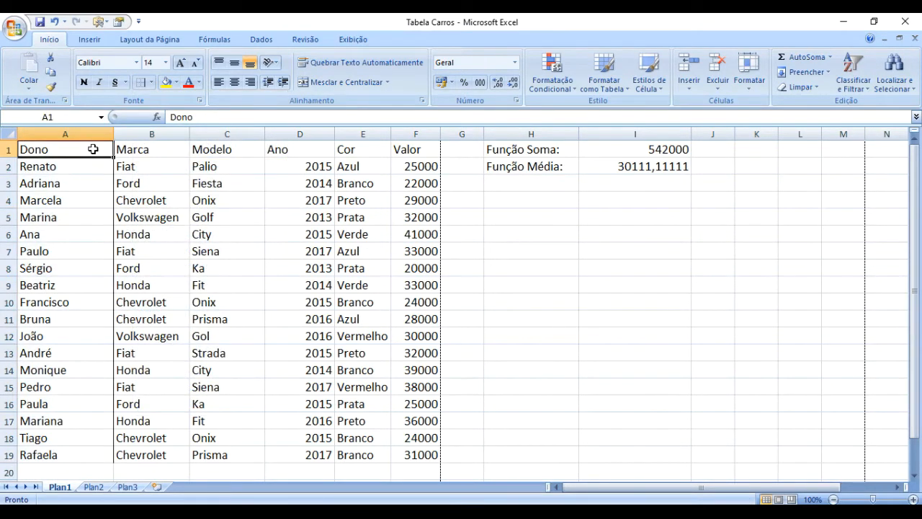
Add a bottom border to the last Dono cell, A19.
drag(101, 149, 91, 457)
click(91, 455)
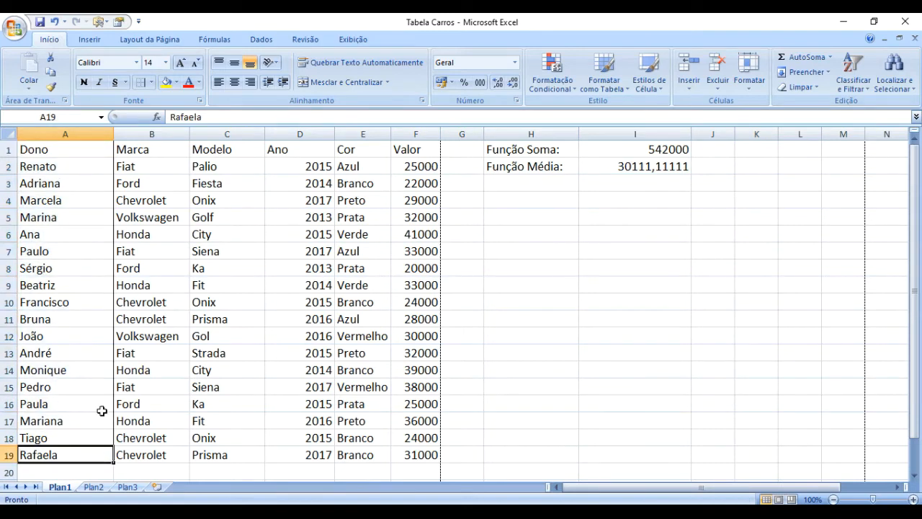
click(150, 82)
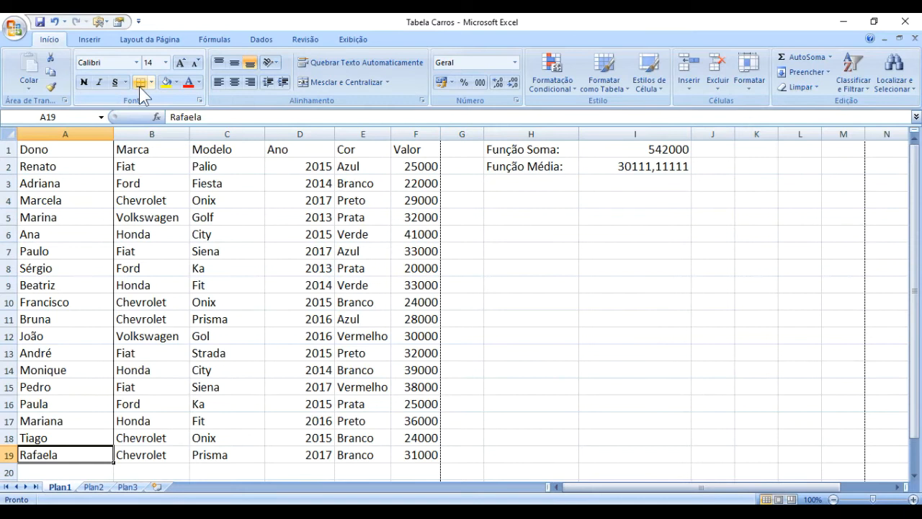
click(143, 204)
click(51, 453)
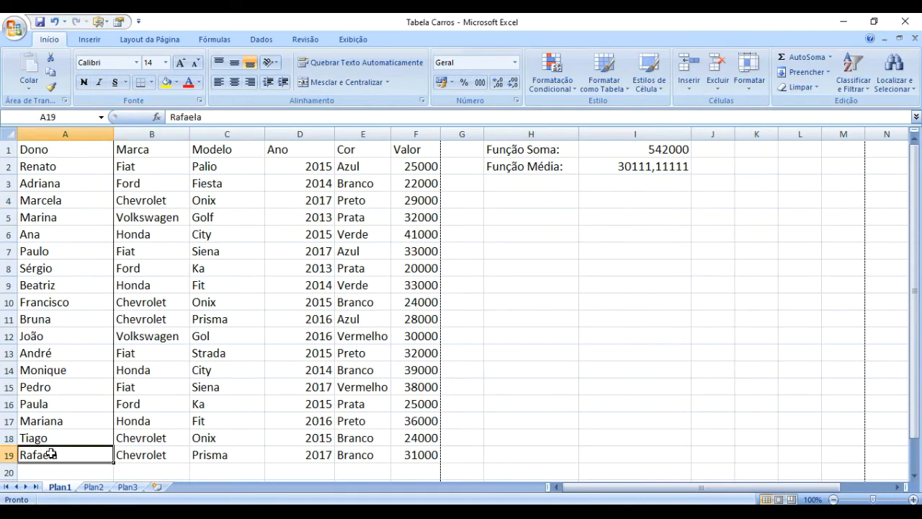
Add a bottom border one cell at a time to the first Dono cells, from A1 down to A5.
click(68, 152)
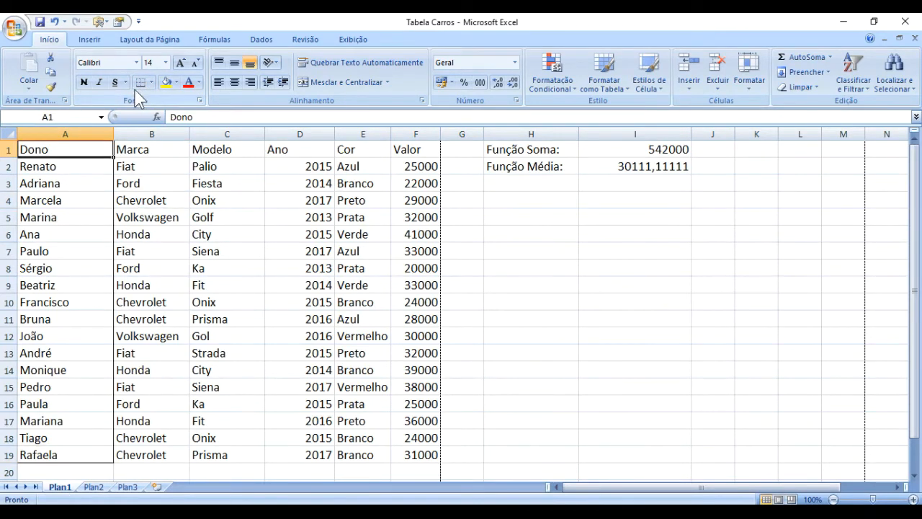
key(Down)
key(Down)
key(Down)
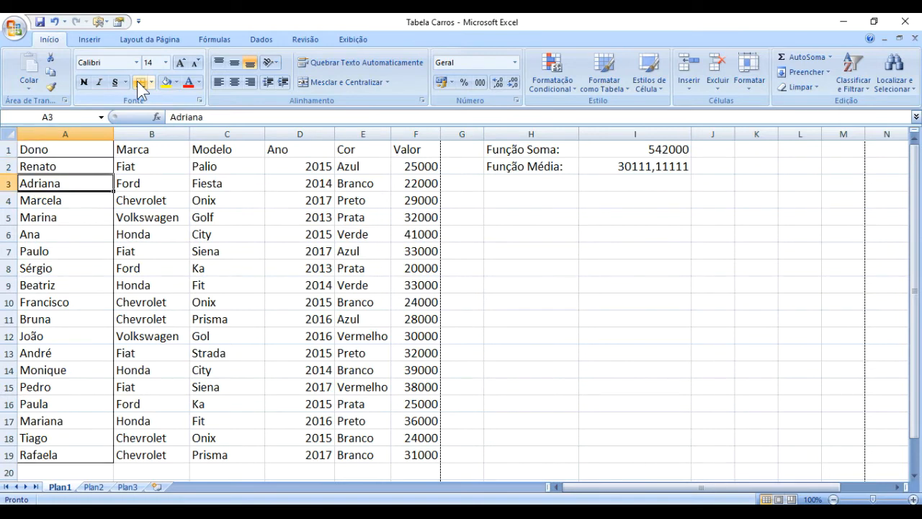
key(Down)
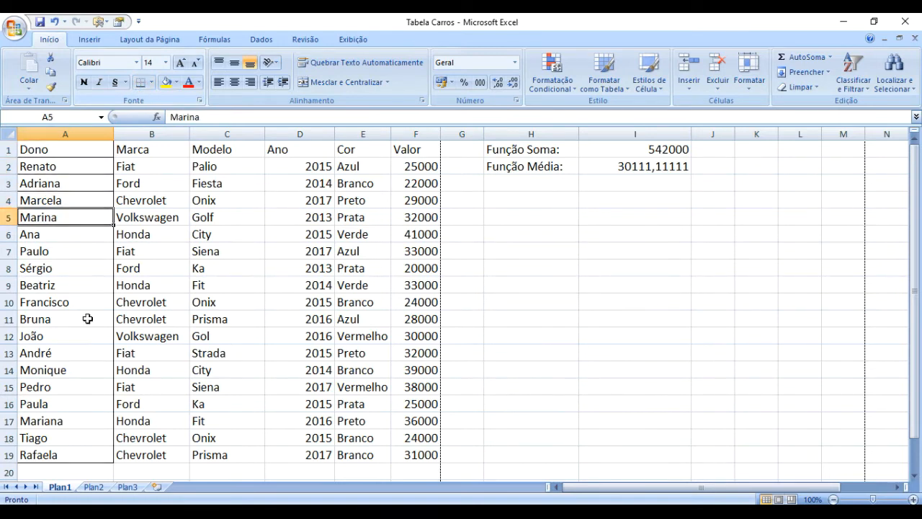
Apply all borders (Todas as bordas) to the Dono column, cells A1:A19.
drag(56, 455, 66, 149)
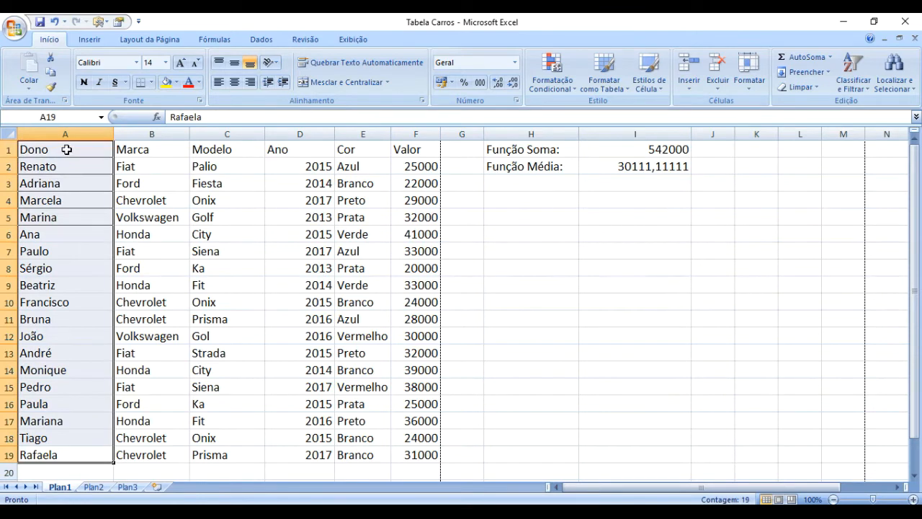
click(152, 82)
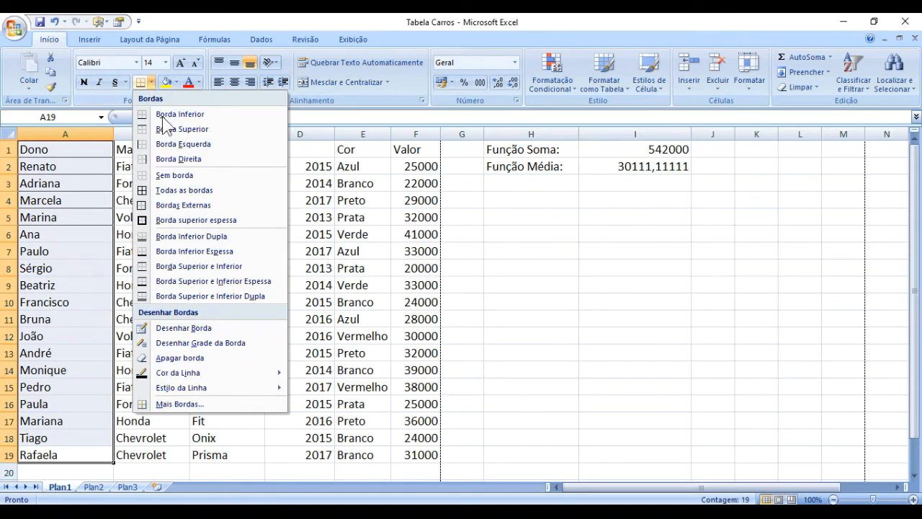
click(173, 191)
click(66, 271)
click(167, 299)
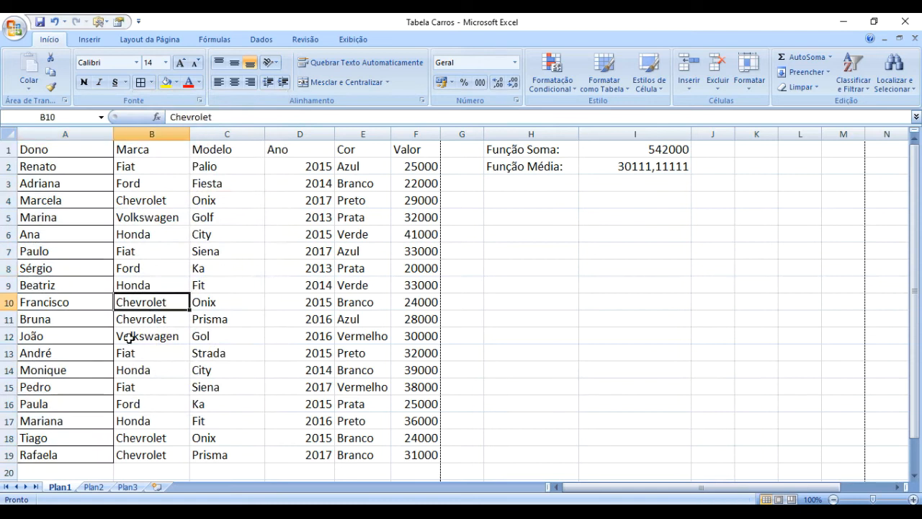
Examine the bordered Dono column in print preview, then return to the worksheet.
drag(83, 460, 69, 151)
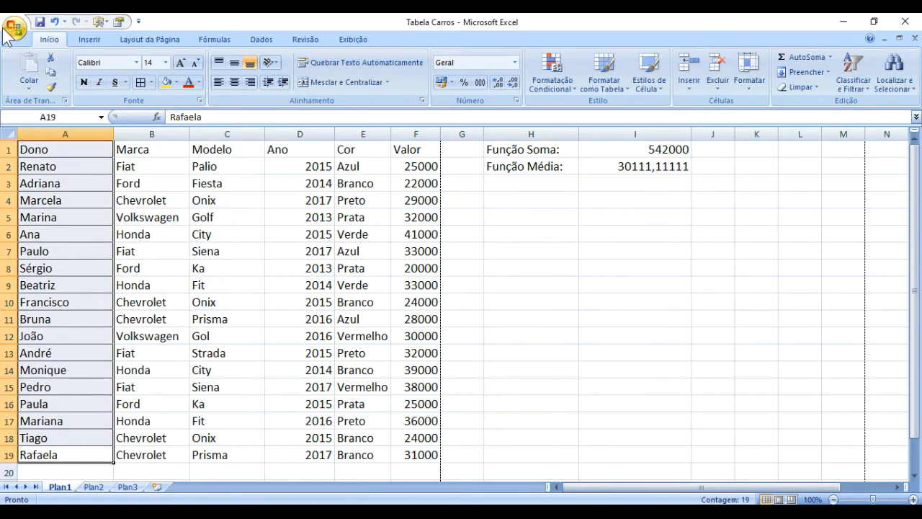
click(14, 29)
mouse_move(63, 180)
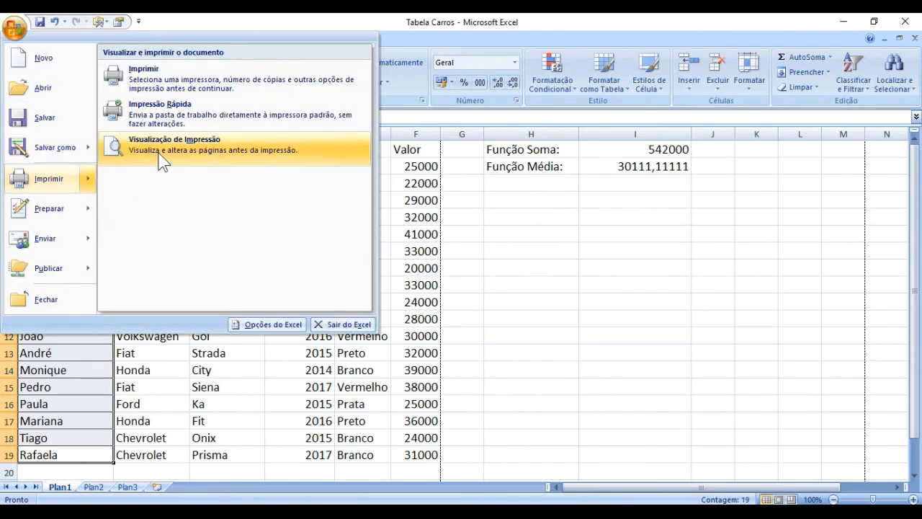
click(161, 153)
scroll(431, 207, down, 3)
scroll(403, 245, up, 3)
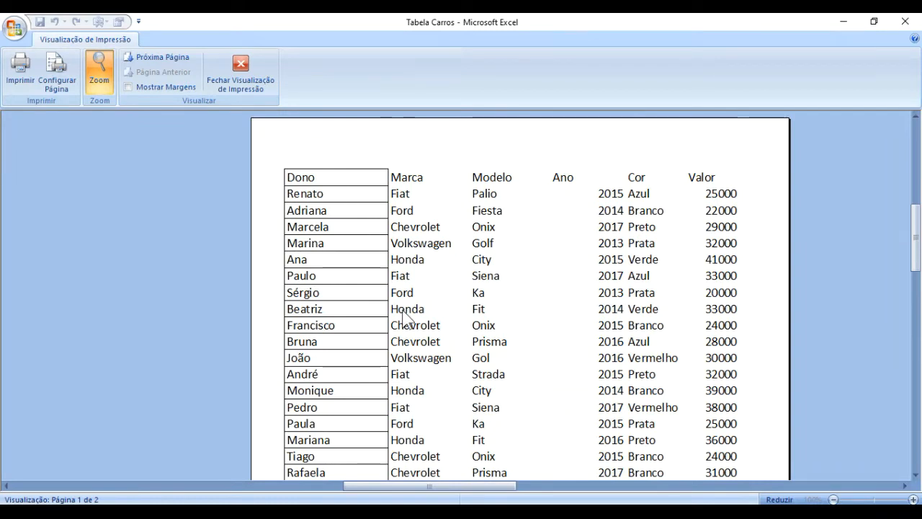
scroll(399, 303, down, 3)
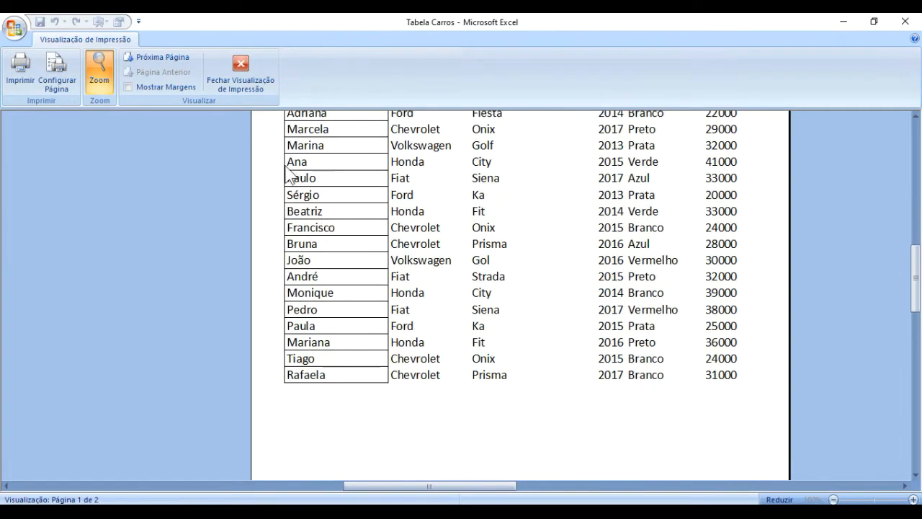
click(235, 69)
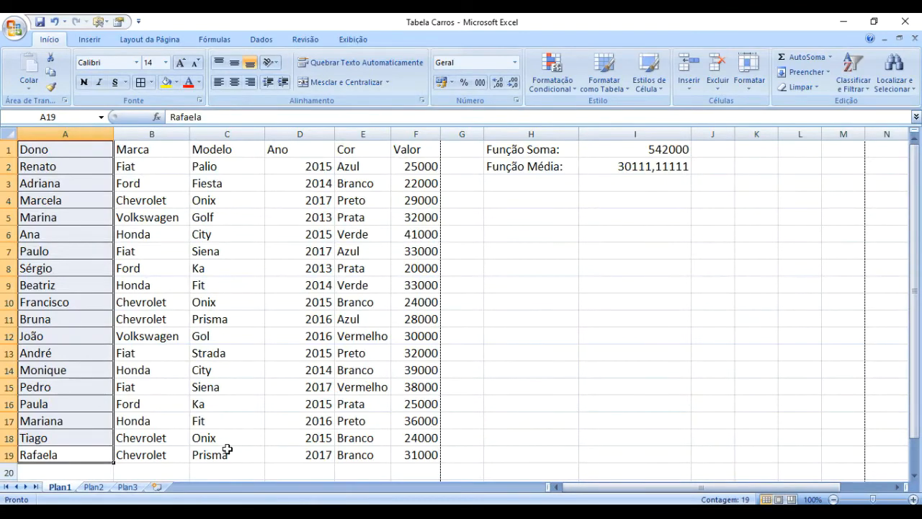
Apply all borders to the whole car table, cells A1:F19.
drag(79, 453, 406, 147)
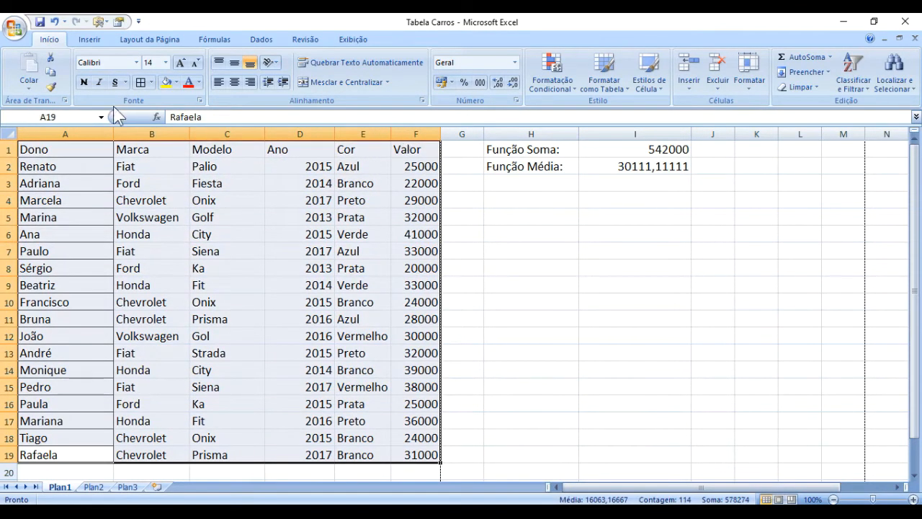
click(140, 82)
click(218, 185)
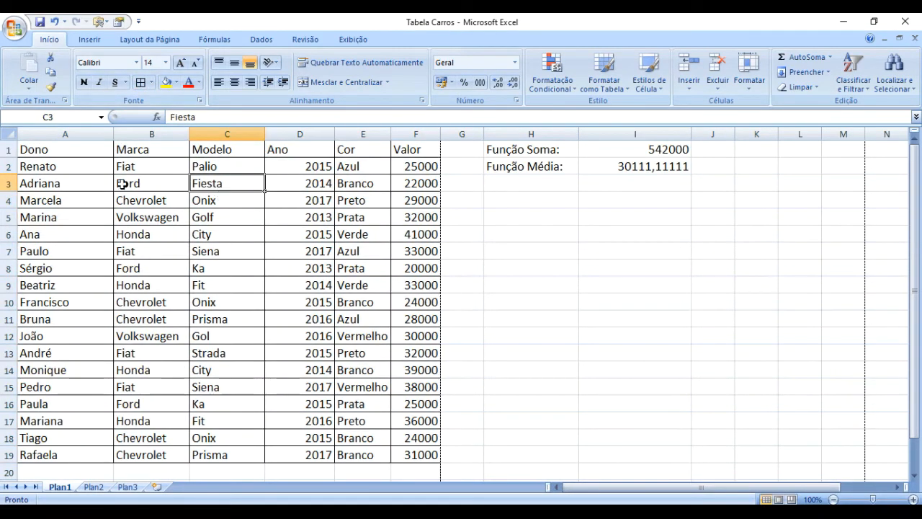
Examine the fully bordered table in print preview and close the preview.
click(15, 28)
mouse_move(72, 179)
click(153, 151)
scroll(397, 216, up, 3)
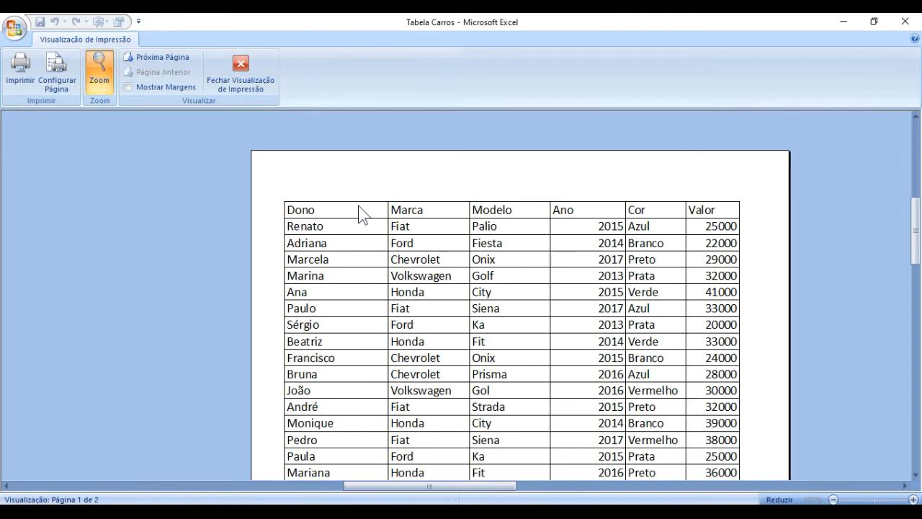
click(237, 81)
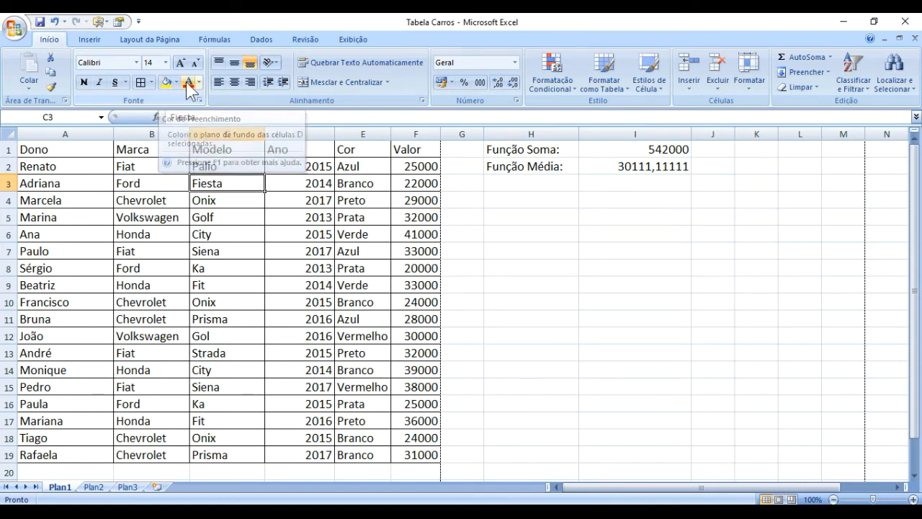
click(192, 301)
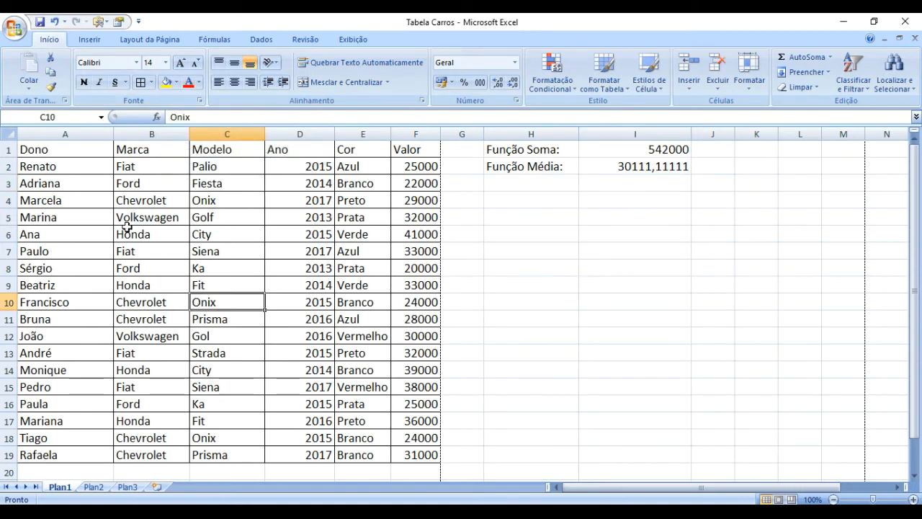
click(149, 217)
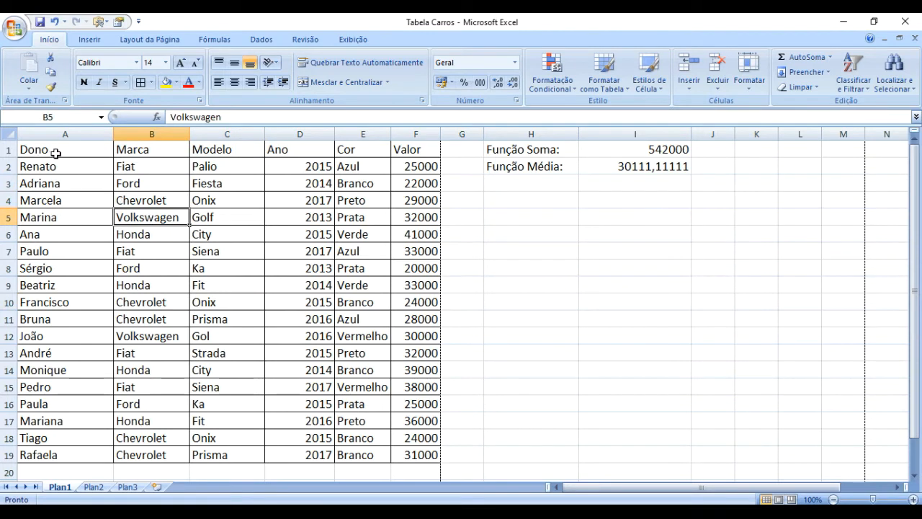
click(55, 153)
click(72, 184)
Fill the Dono header cell A1 with yellow.
click(67, 147)
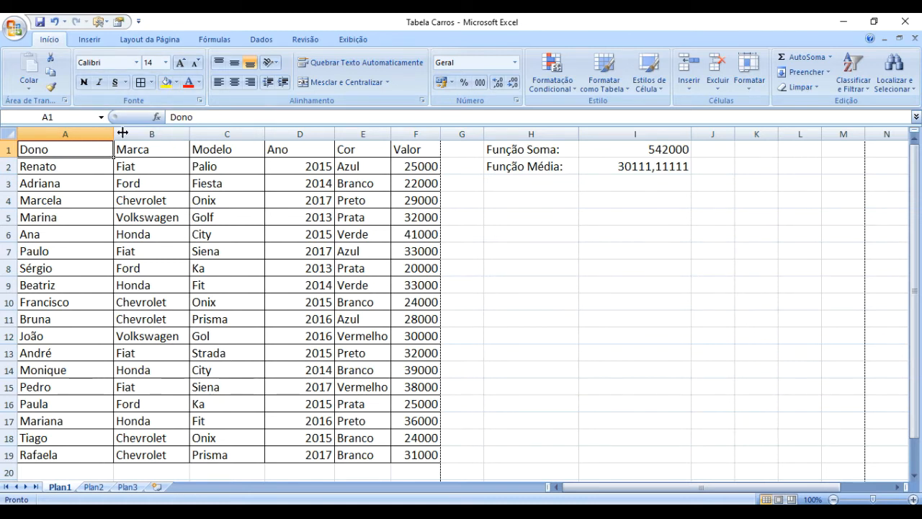
click(166, 81)
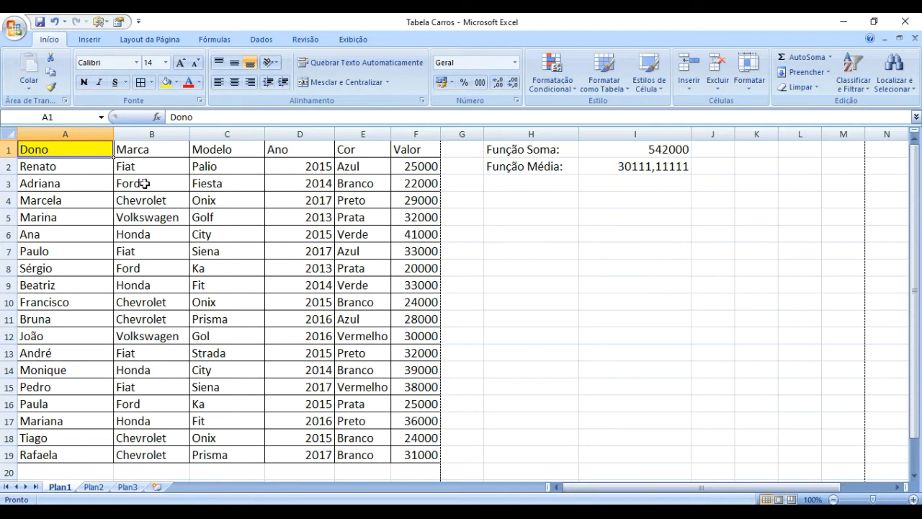
click(78, 166)
click(83, 152)
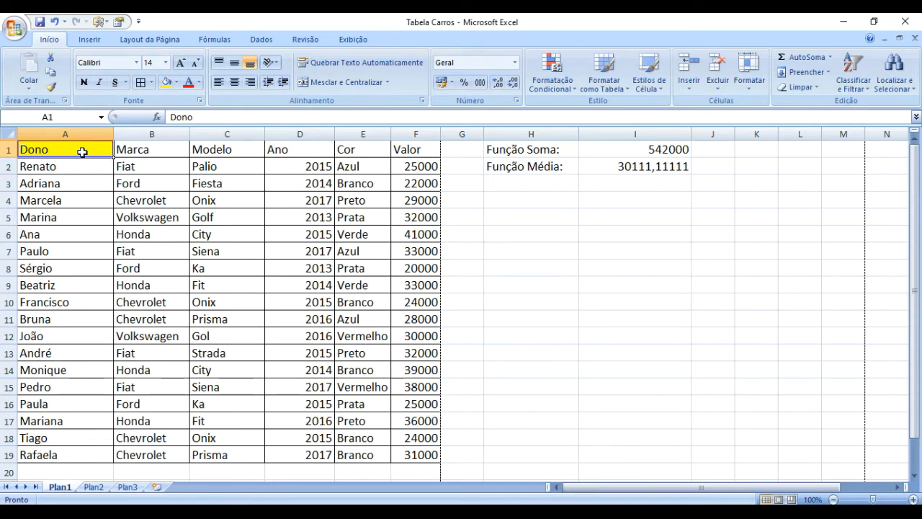
Examine the standard and custom palettes in the more fill colours dialog for the Marca header, and close it without choosing a colour.
click(146, 152)
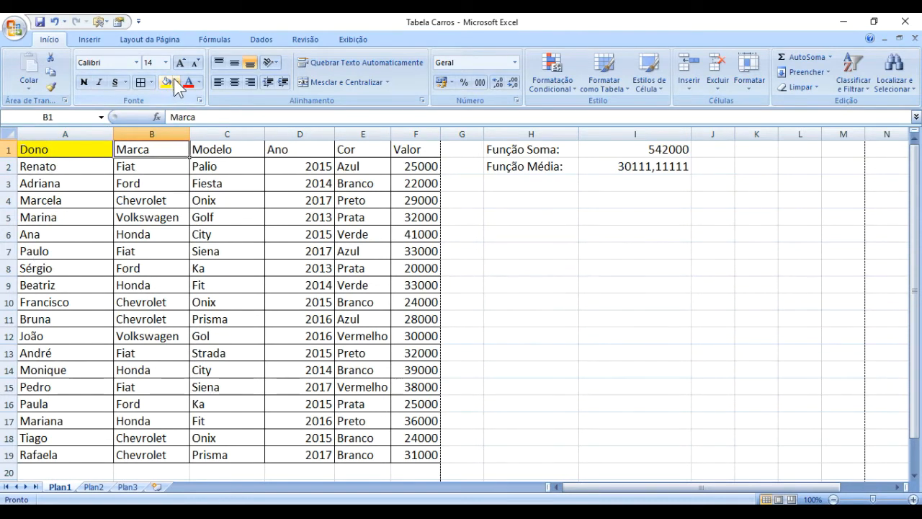
click(177, 82)
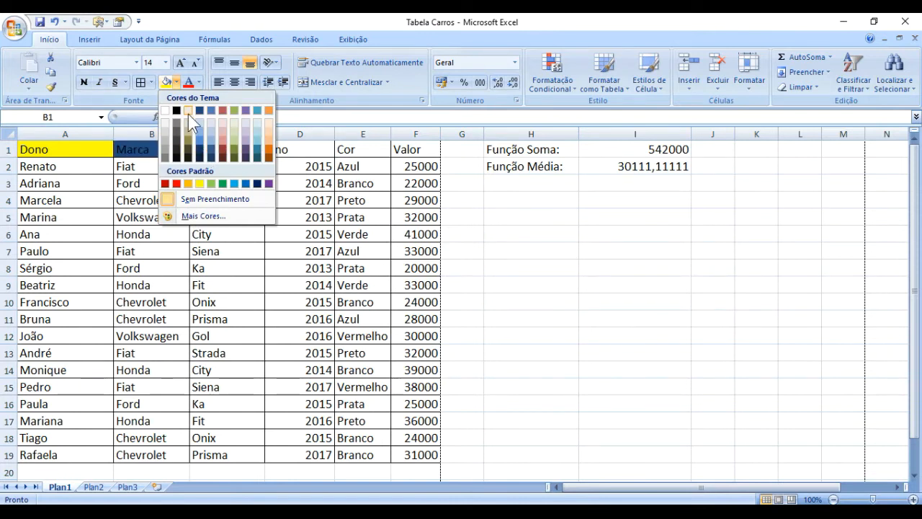
click(208, 214)
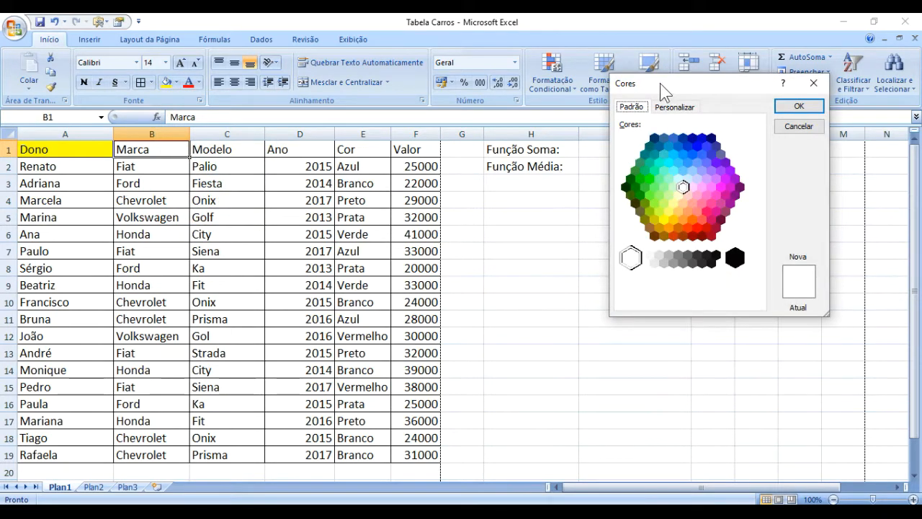
drag(662, 90, 393, 144)
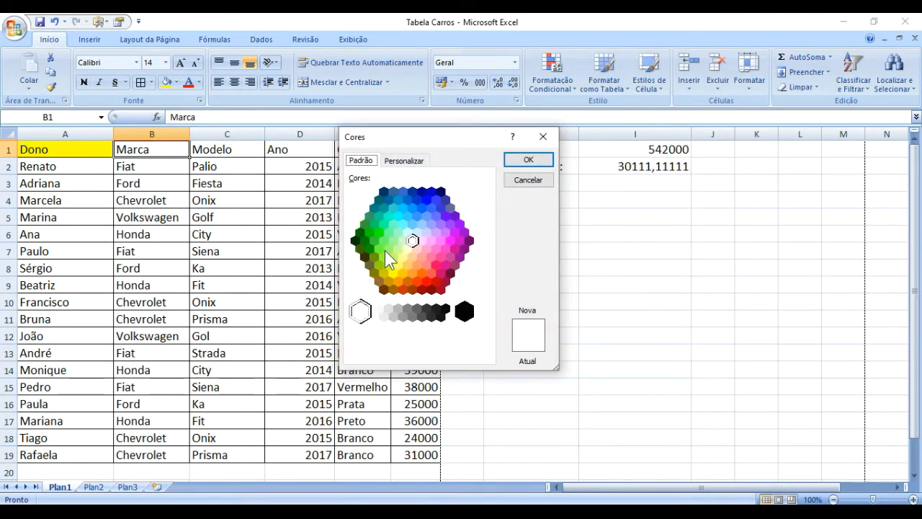
click(404, 161)
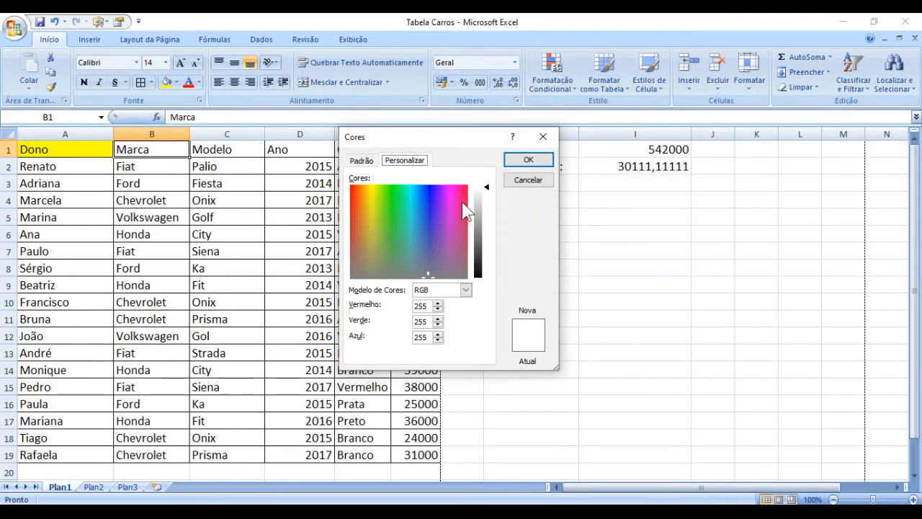
click(361, 161)
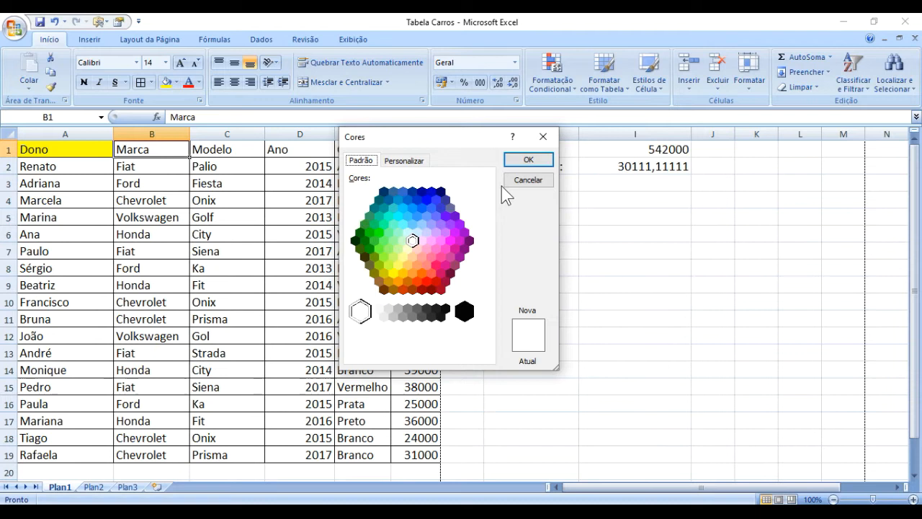
click(542, 136)
click(163, 224)
Fill the table's header row, cells A1:F1, with yellow.
click(68, 149)
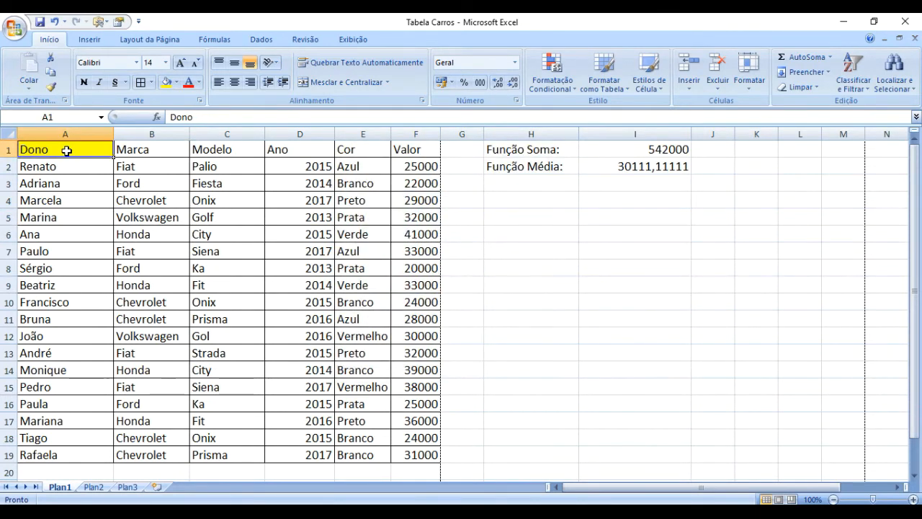
click(107, 248)
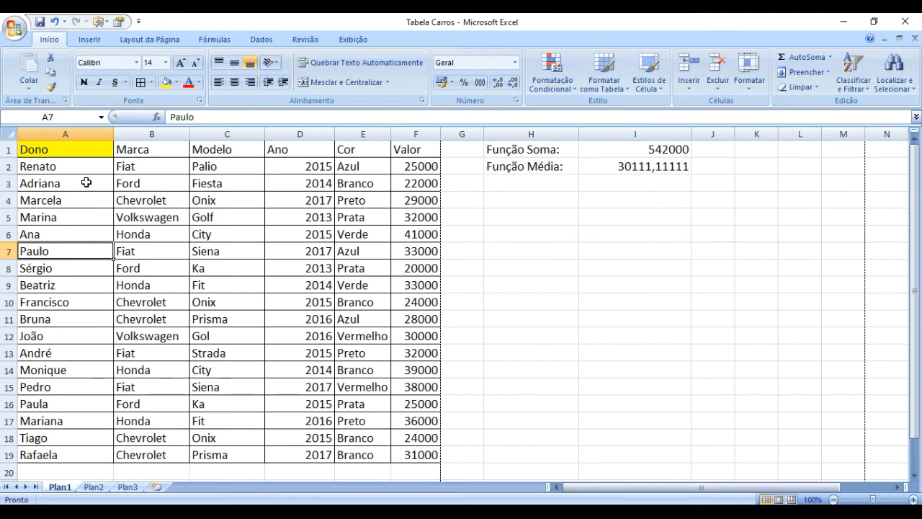
drag(79, 148, 406, 149)
click(166, 82)
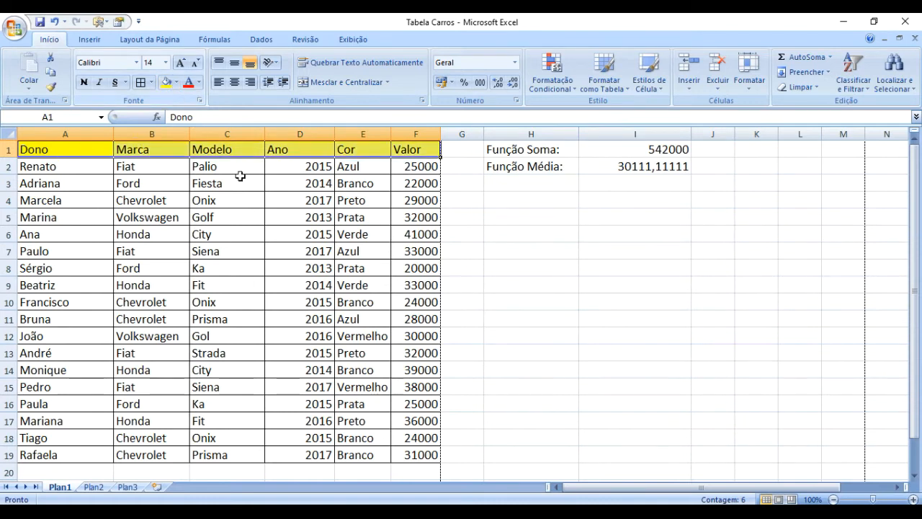
click(343, 286)
Select adjacent cells as ranges: the header row from Valor back to Dono, and the Dono column downward.
drag(407, 149, 52, 149)
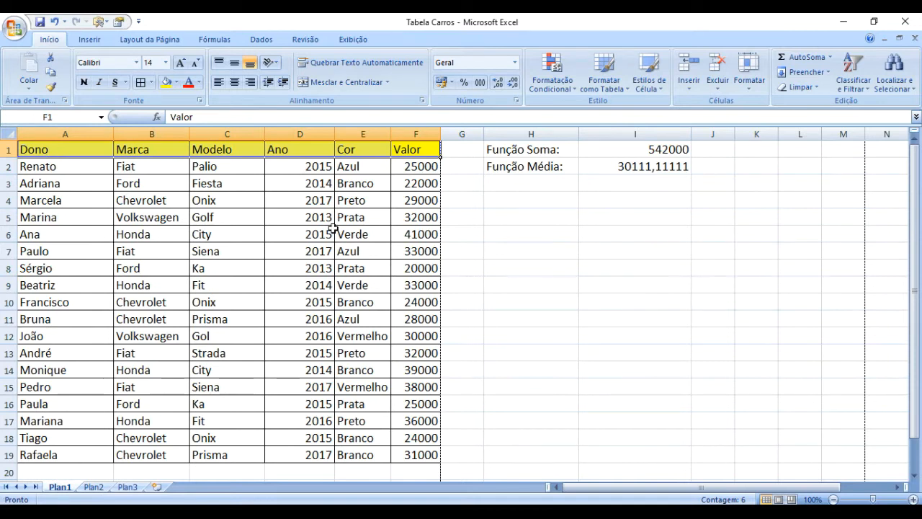
click(119, 234)
click(60, 150)
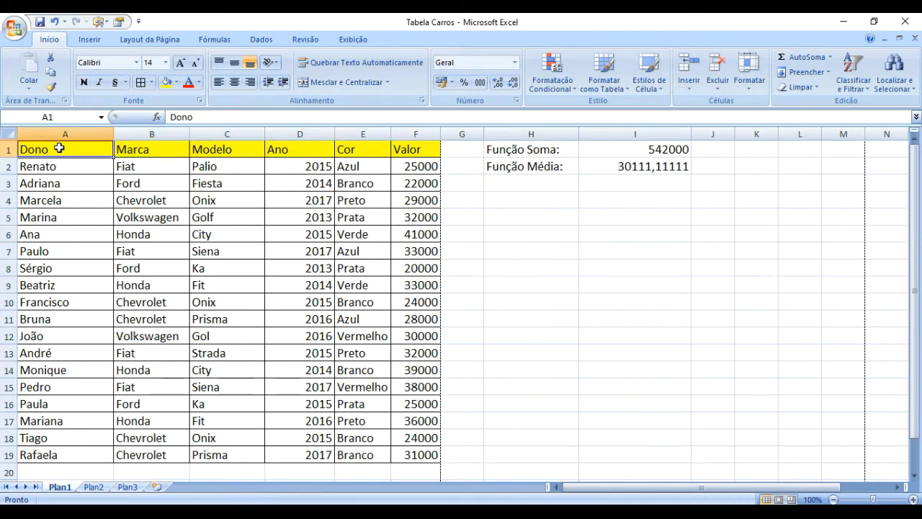
drag(62, 148, 67, 440)
click(94, 186)
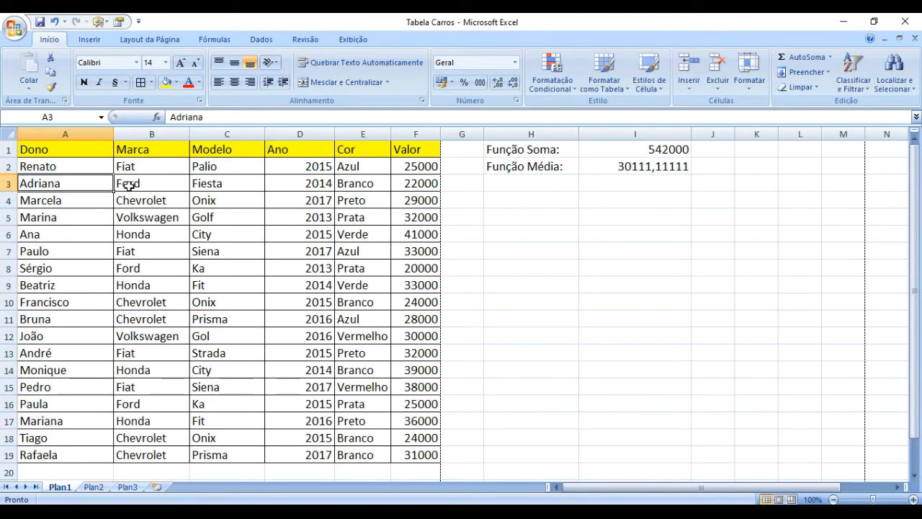
Try to select separate, non-adjacent cells such as A1 and B2 one after another.
click(133, 168)
click(213, 184)
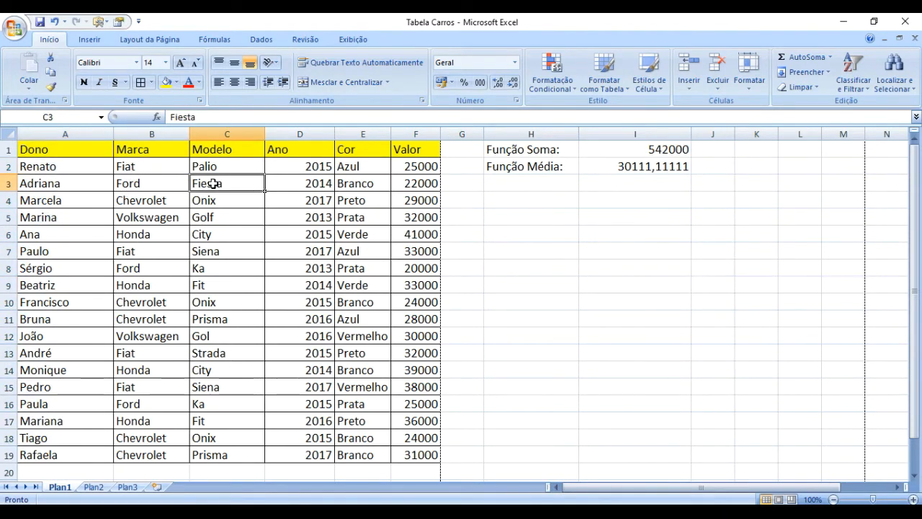
click(304, 202)
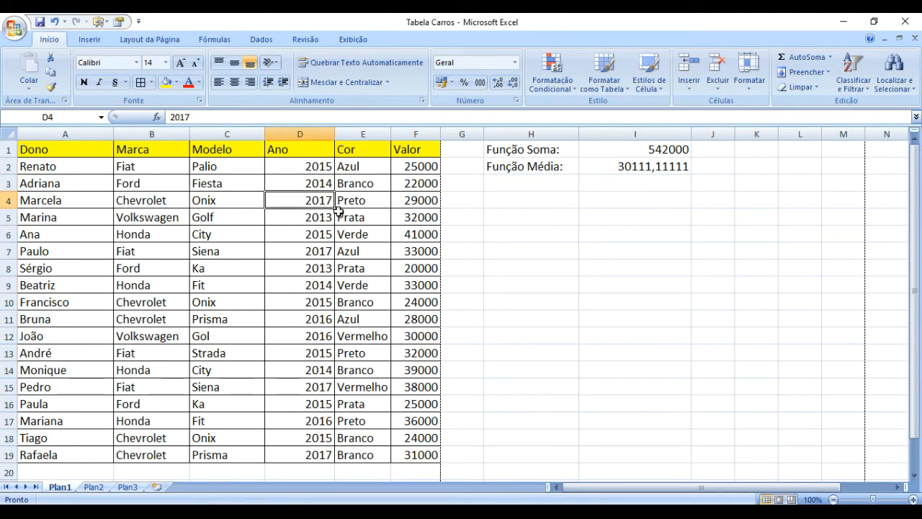
click(74, 150)
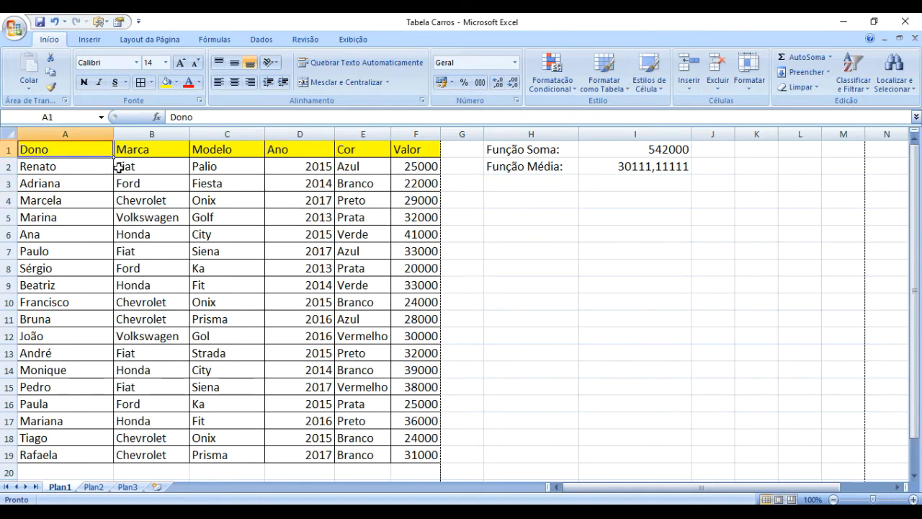
click(124, 167)
click(73, 150)
click(136, 170)
click(73, 148)
click(134, 166)
click(81, 149)
click(134, 167)
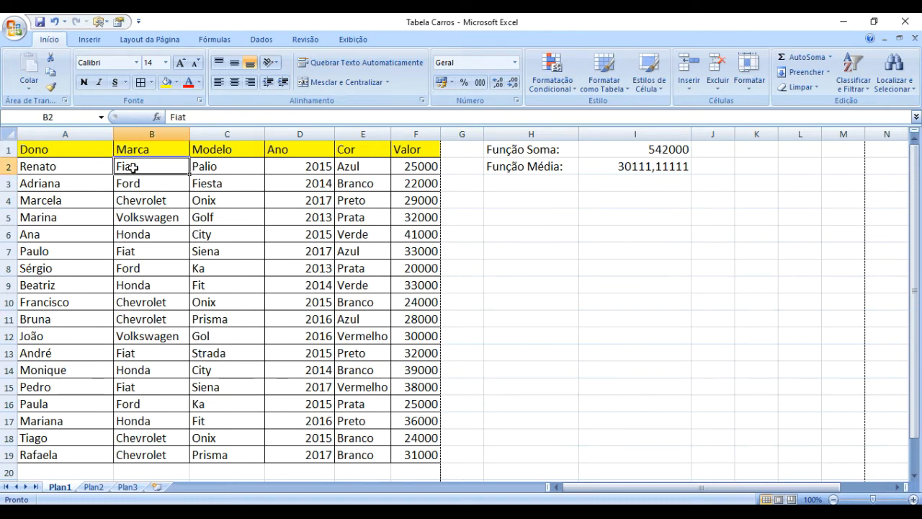
click(102, 150)
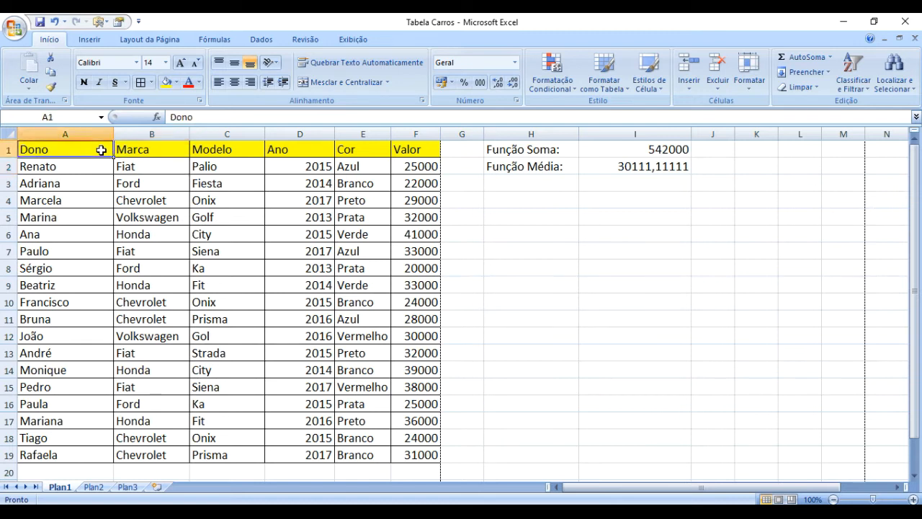
Enter the text CTRL in cell H3, below the Função Média label.
click(507, 185)
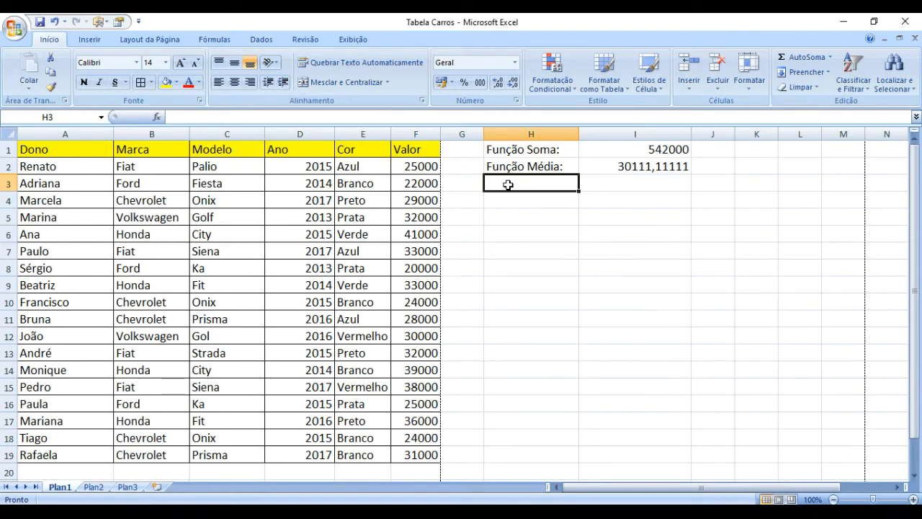
text(CT)
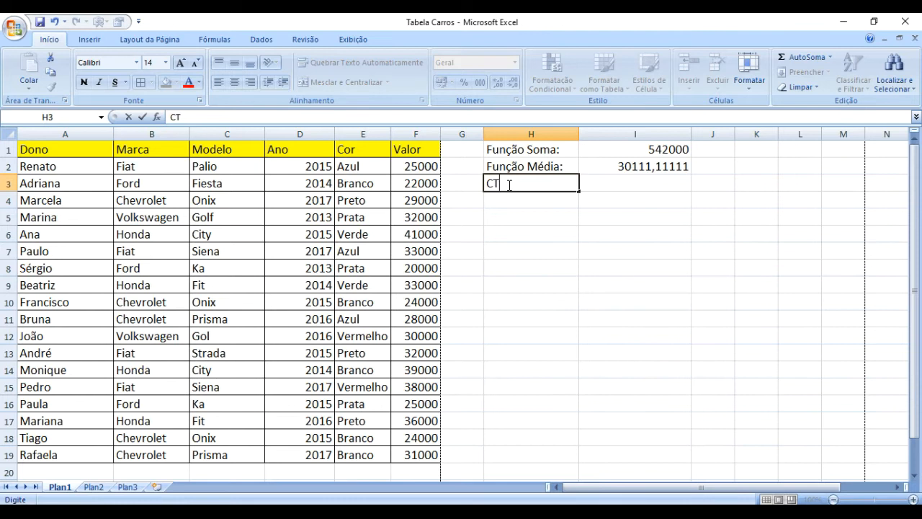
text(RL)
click(484, 246)
click(508, 183)
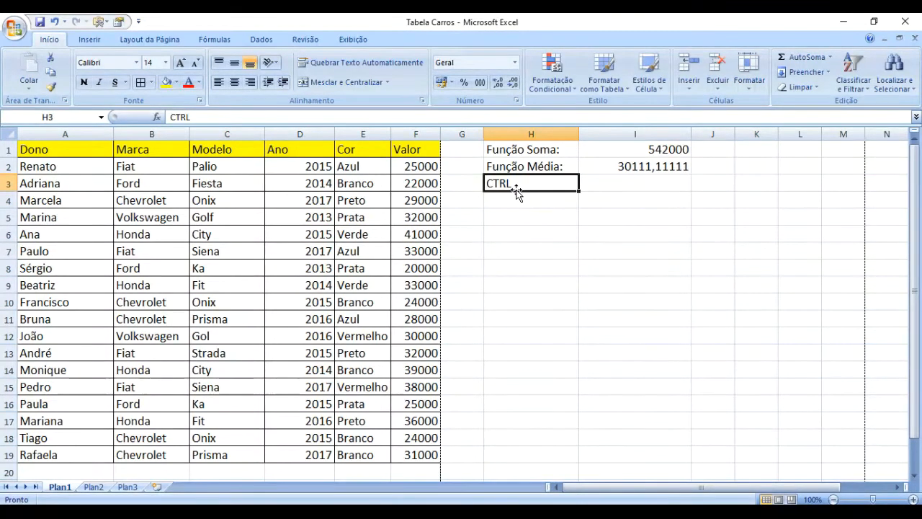
Fill the non-adjacent cells G7, A1, B2, C3, D4, E5, F6, E7, D8, C9, B10 and A11 with yellow in one go.
click(475, 253)
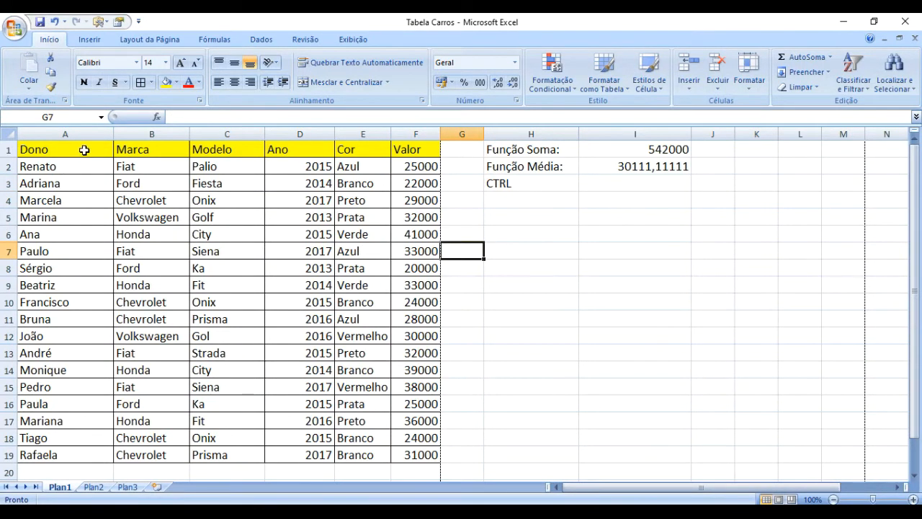
click(84, 149)
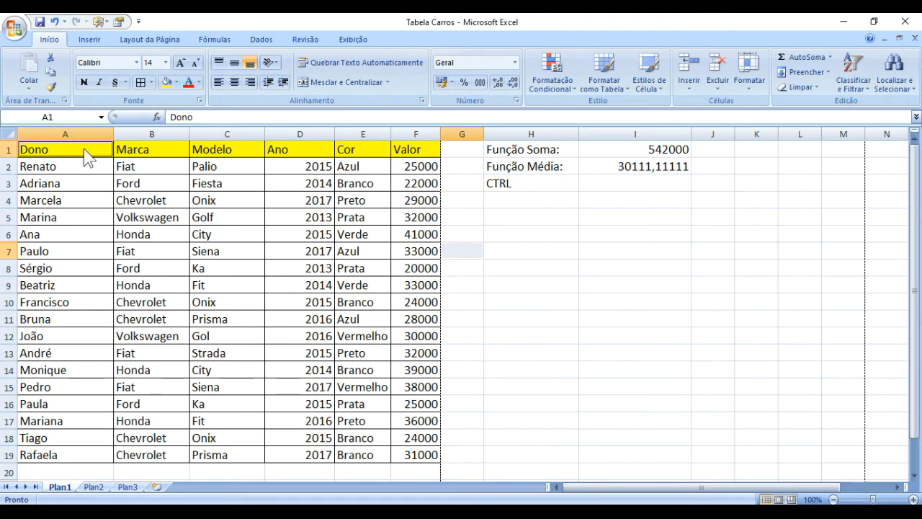
ctrl+click(128, 166)
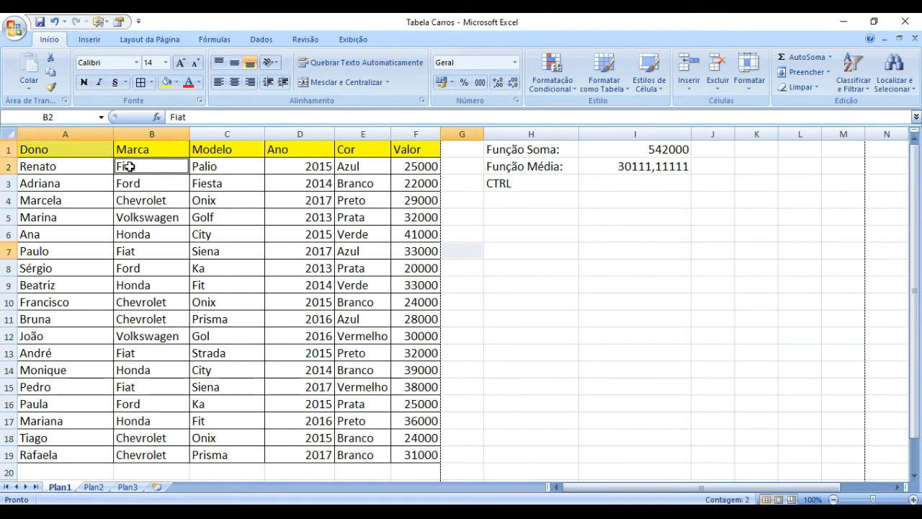
ctrl+click(213, 188)
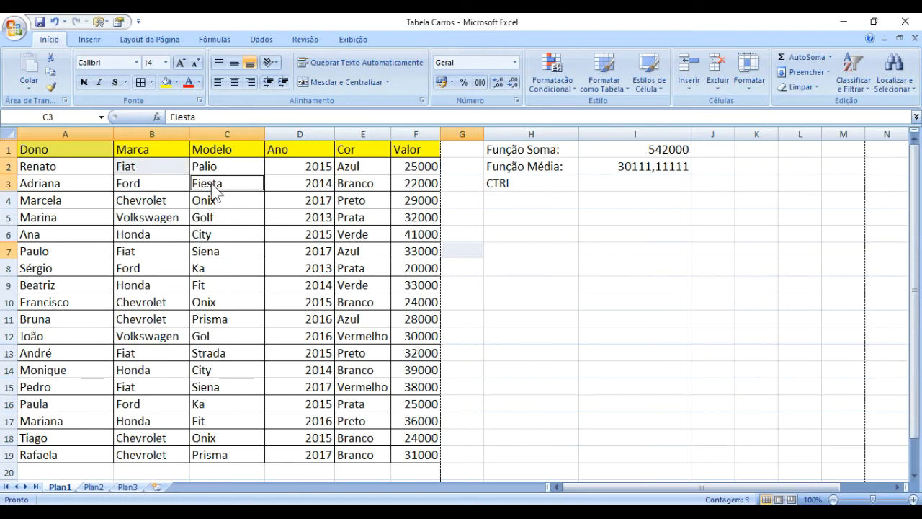
ctrl+click(298, 206)
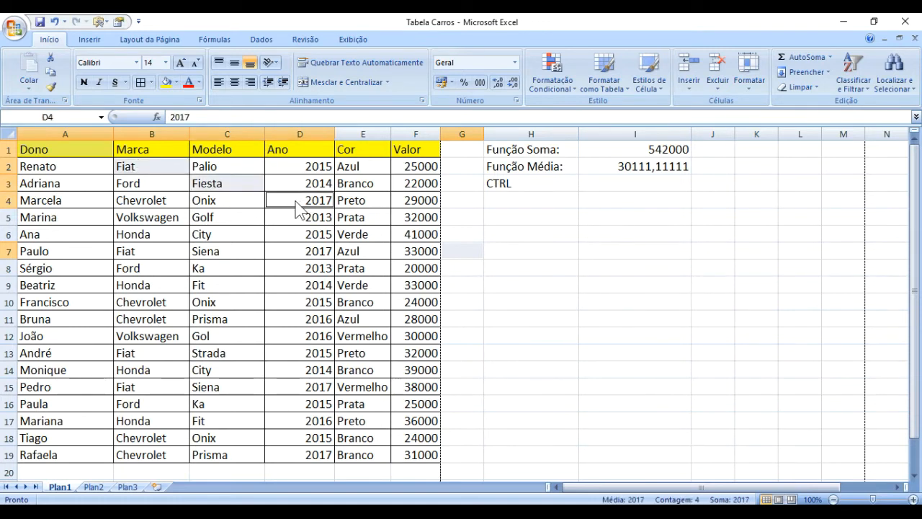
ctrl+click(369, 217)
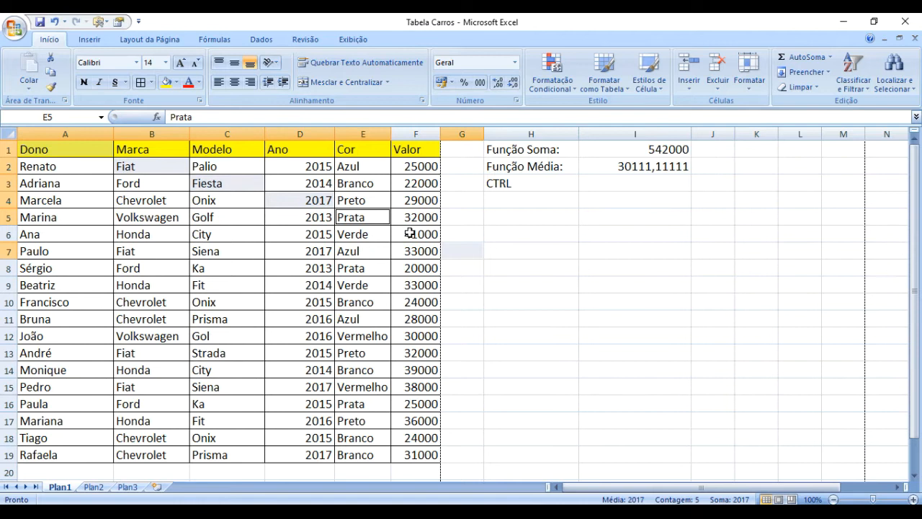
ctrl+click(410, 233)
ctrl+click(368, 253)
ctrl+click(326, 268)
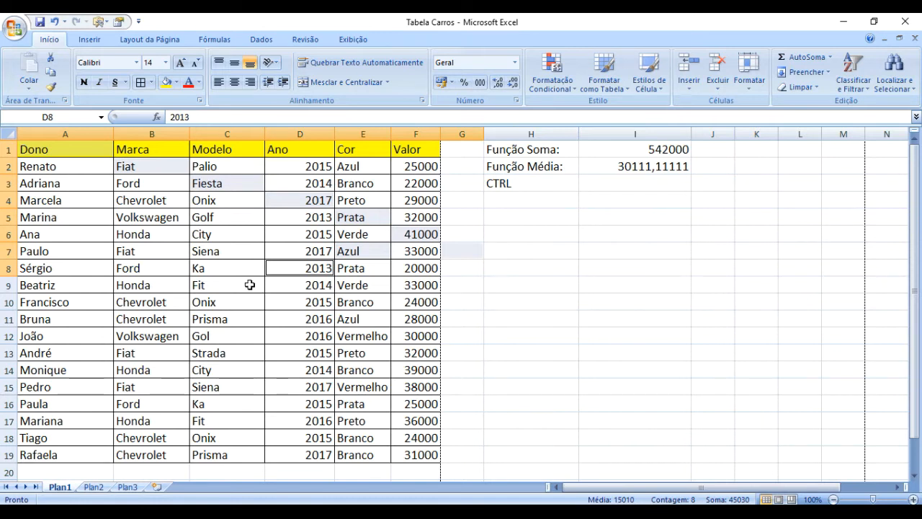
ctrl+click(216, 291)
ctrl+click(158, 302)
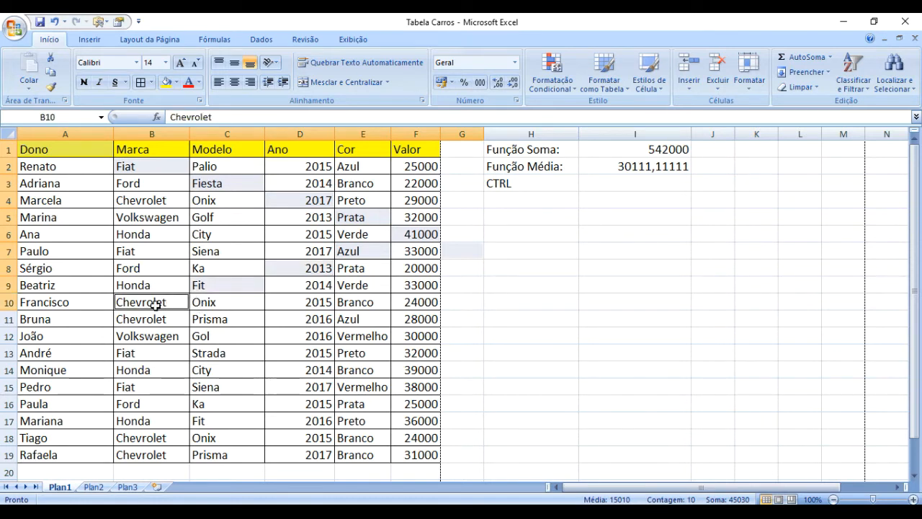
ctrl+click(83, 321)
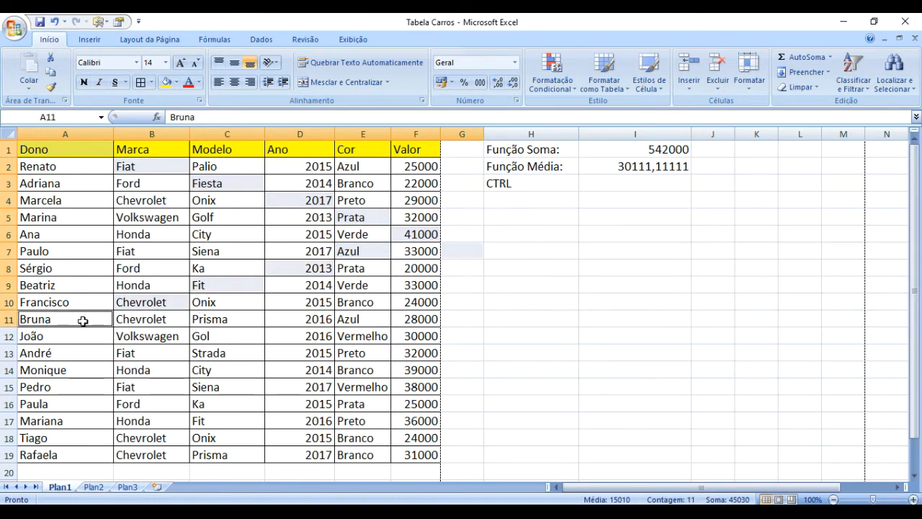
click(169, 82)
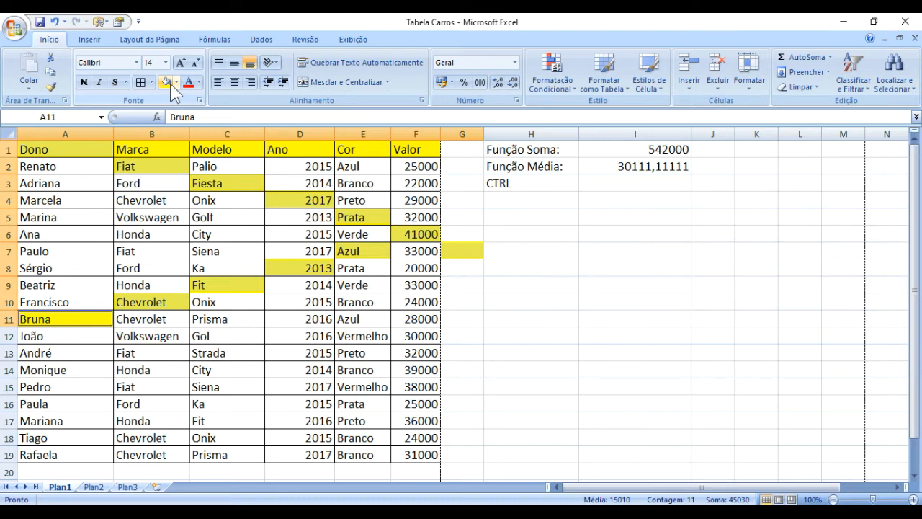
click(221, 333)
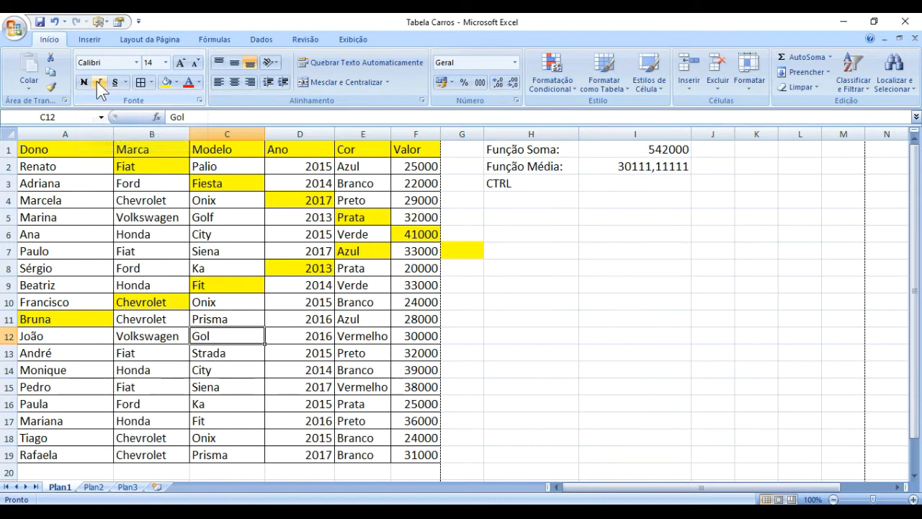
Select the non-adjacent yellow cells A11, B10, C9, D8, E7, F6, E5, D4, C3, B2 and A1 together and toggle bold on and off.
click(71, 317)
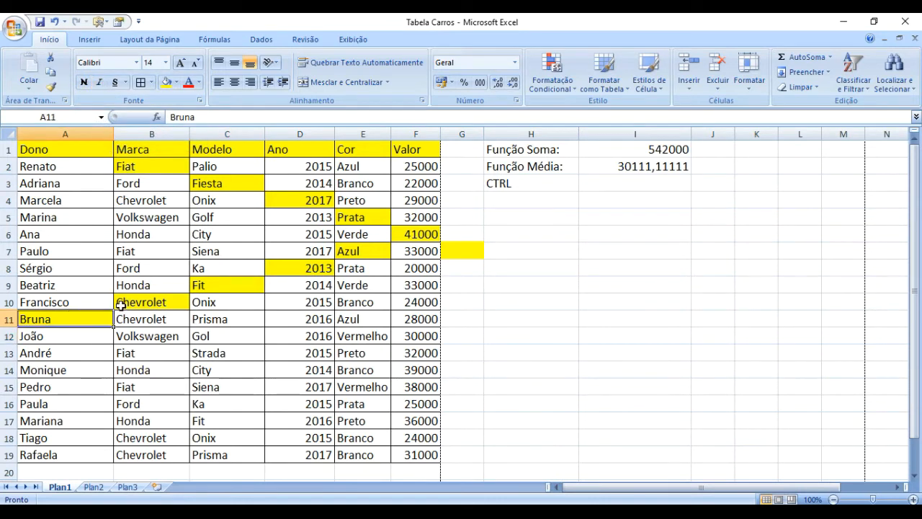
ctrl+click(121, 303)
ctrl+click(212, 286)
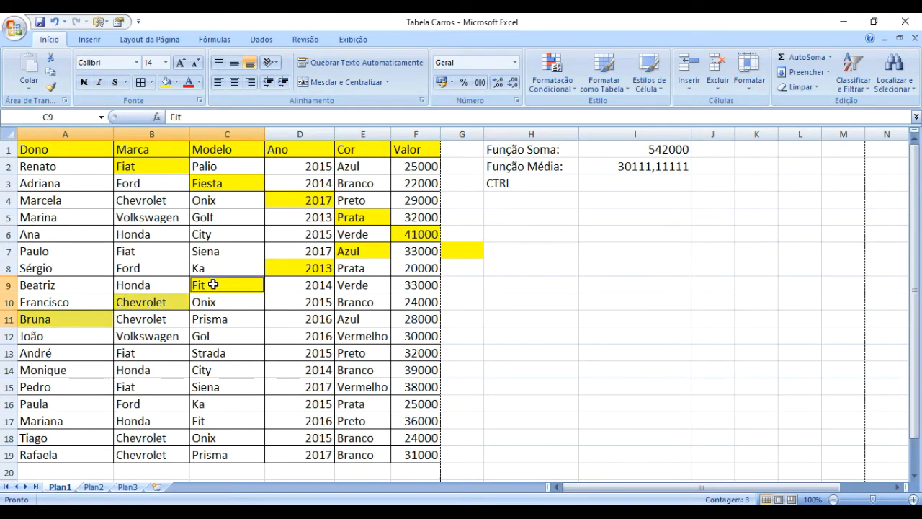
ctrl+click(291, 267)
ctrl+click(356, 251)
ctrl+click(415, 234)
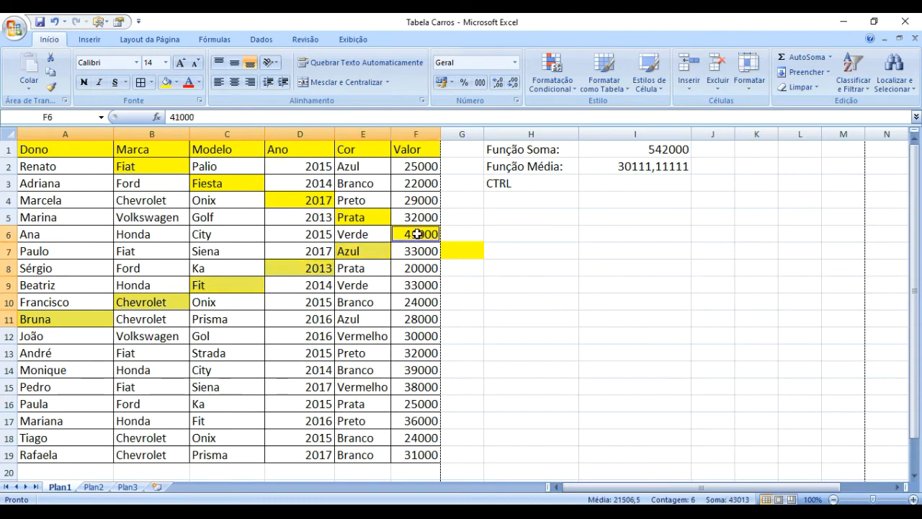
ctrl+click(355, 217)
ctrl+click(292, 199)
ctrl+click(229, 182)
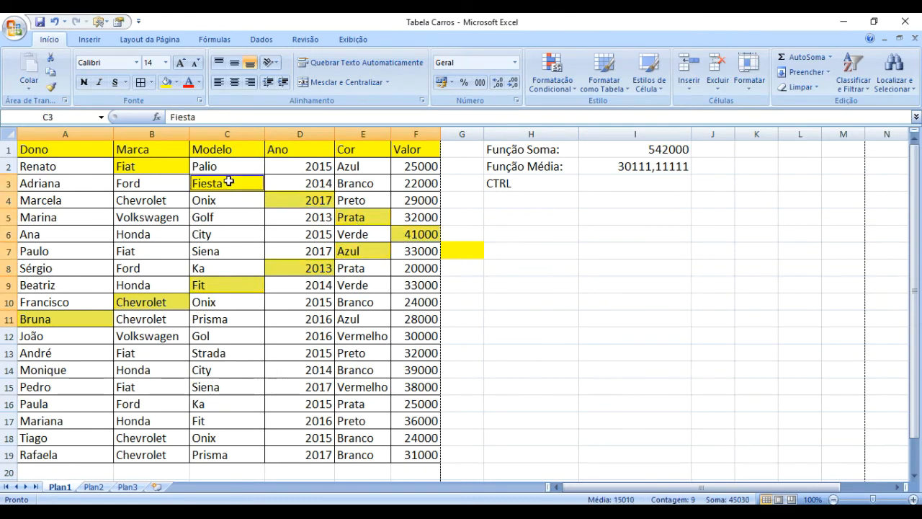
ctrl+click(133, 166)
ctrl+click(61, 150)
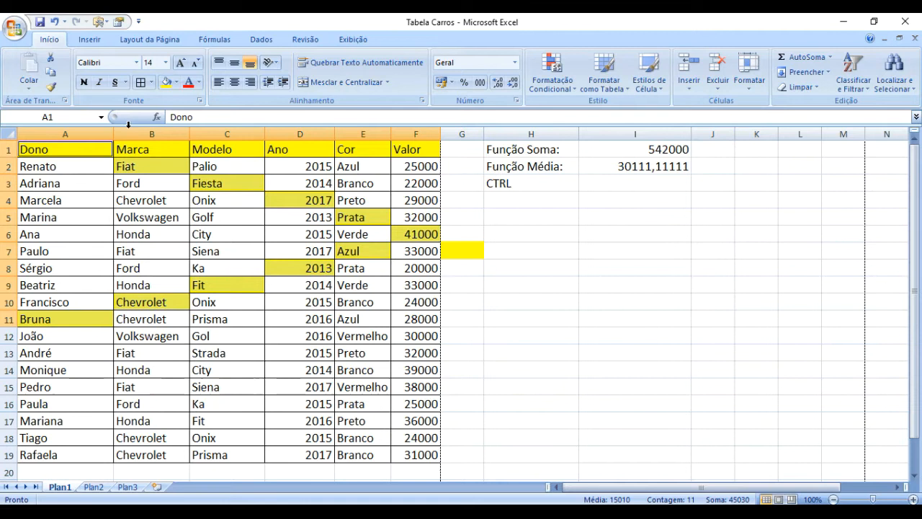
click(84, 82)
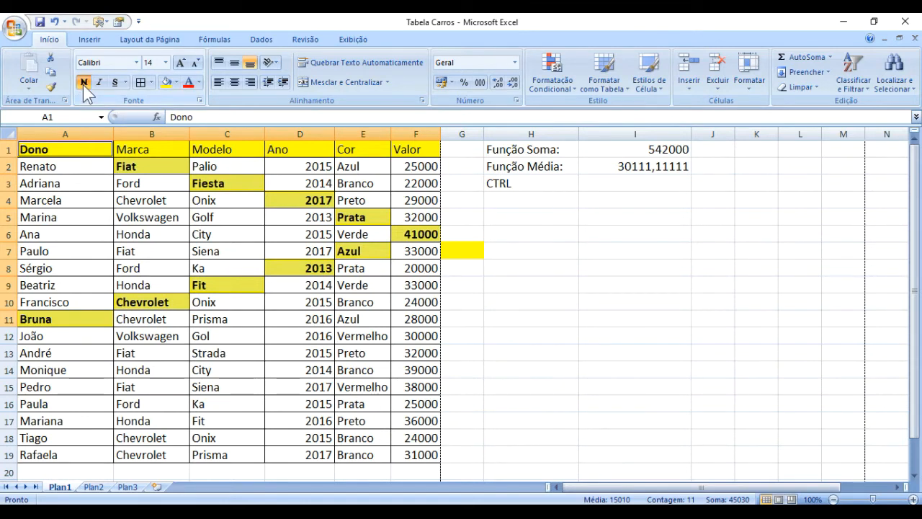
click(84, 85)
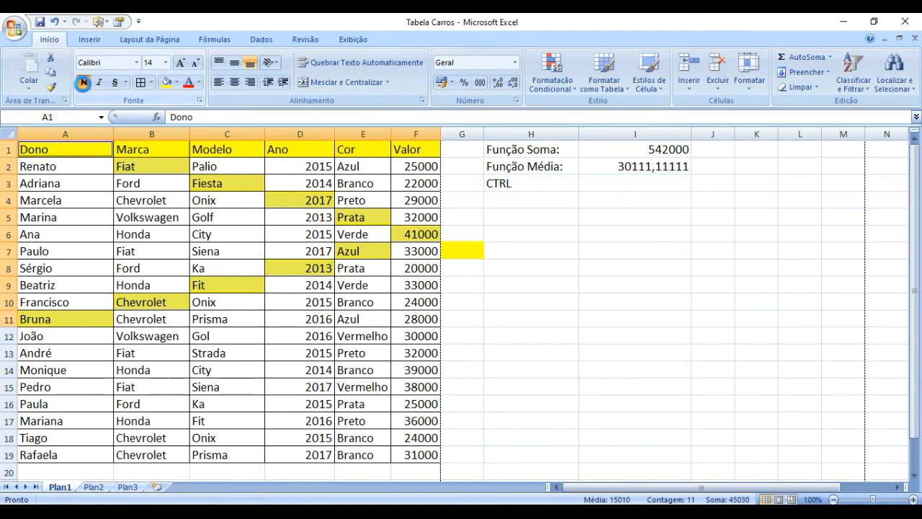
click(85, 84)
click(85, 84)
Apply italic, underline and bold to the selected non-adjacent cells.
click(99, 82)
click(115, 82)
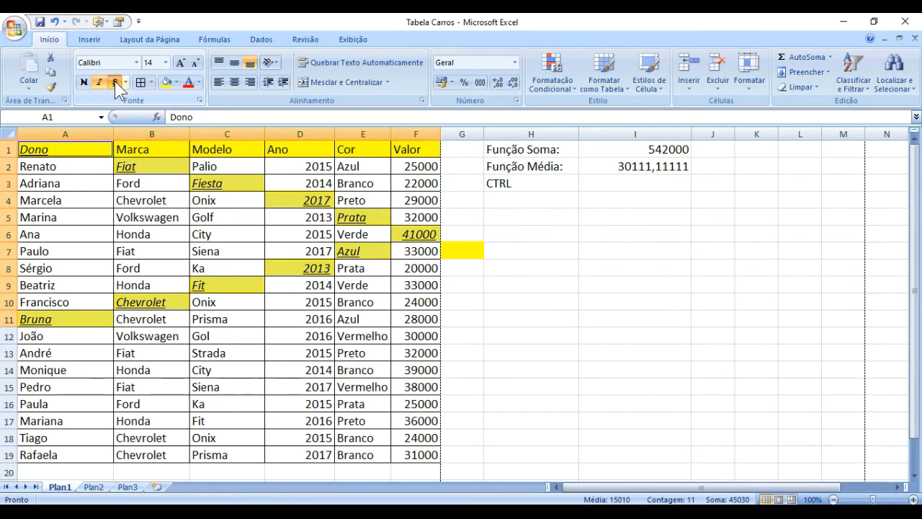
click(85, 84)
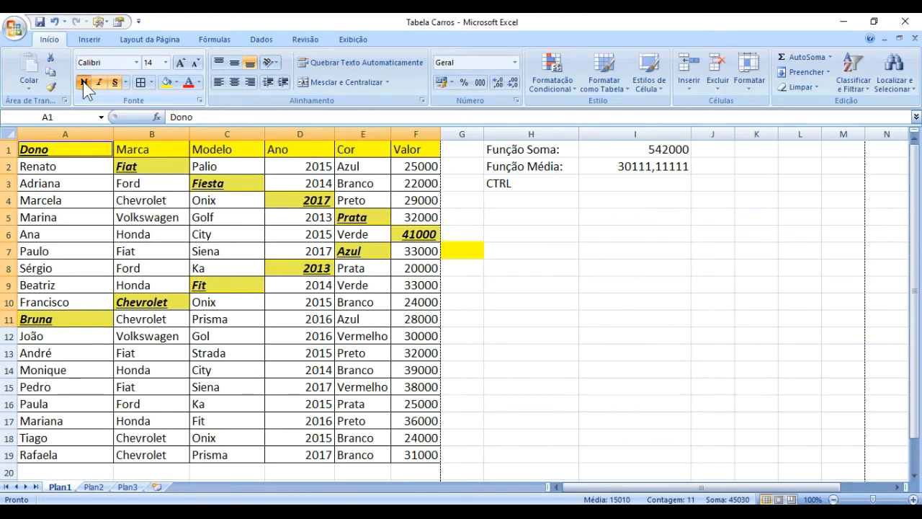
Remove bold, italic and underline from the selected non-adjacent cells and deselect them.
click(85, 83)
click(99, 82)
click(114, 82)
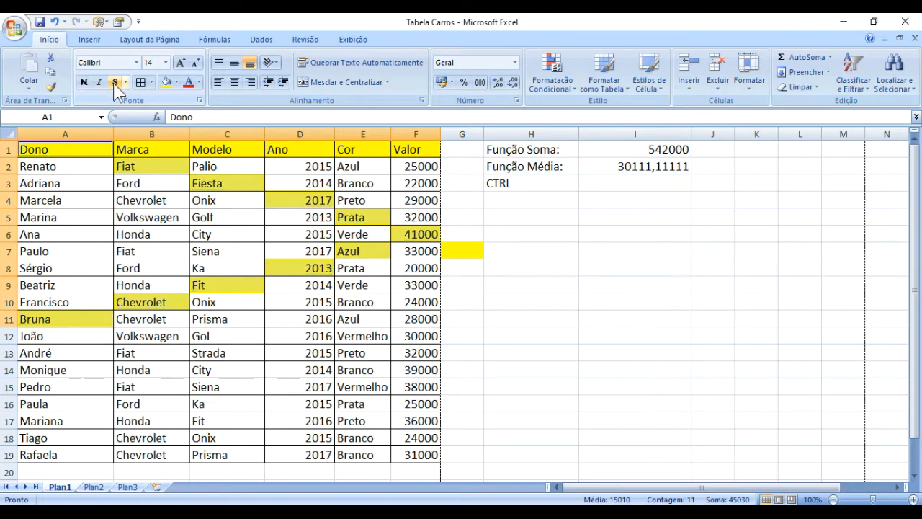
click(252, 391)
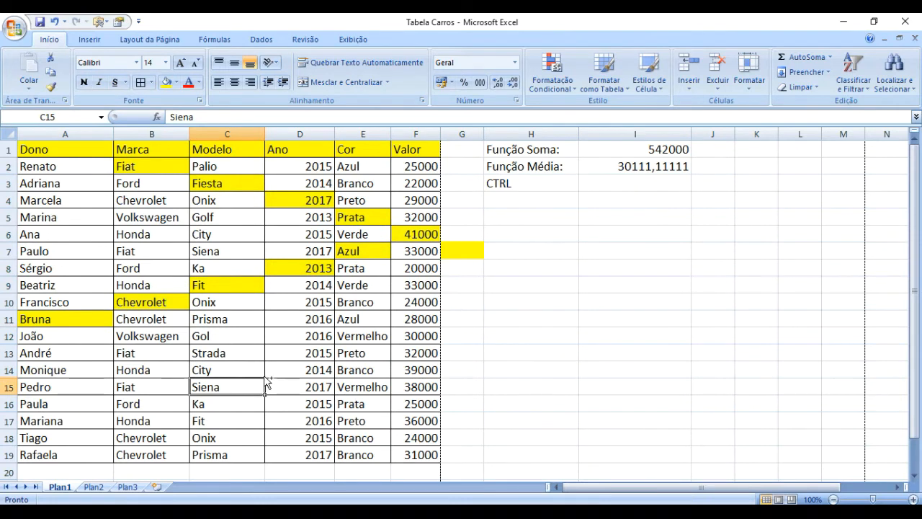
Undo the font style changes and the yellow fill on the non-adjacent cells, keeping only the header row filled.
click(54, 23)
click(54, 23)
click(54, 23)
click(54, 23)
click(54, 23)
click(55, 23)
click(54, 23)
click(54, 23)
click(54, 23)
click(54, 23)
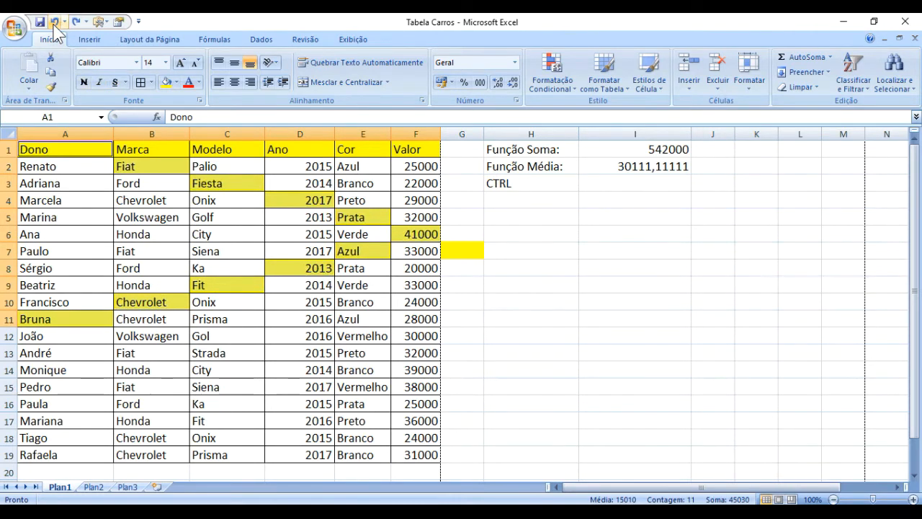
click(54, 23)
click(124, 201)
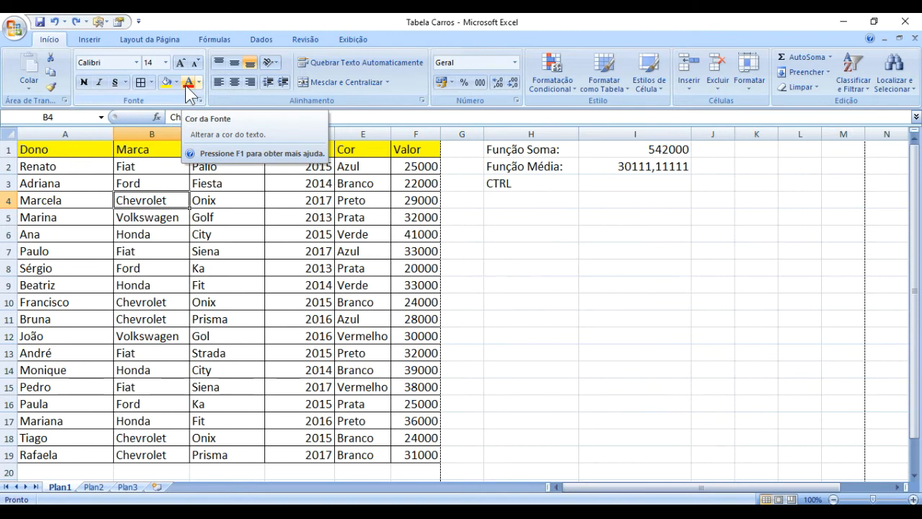
Colour the text of header row A1:F1 red.
click(155, 233)
drag(77, 148, 407, 149)
click(188, 82)
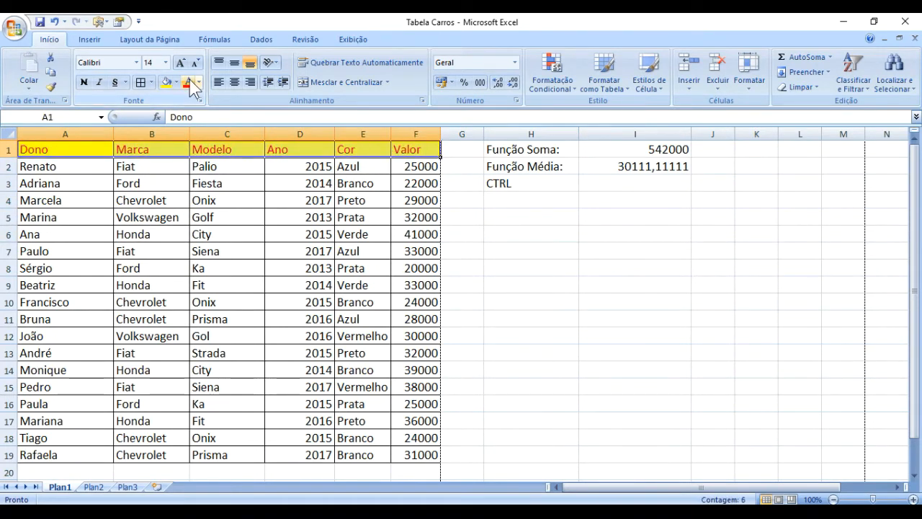
Change the header row's font colour to a dark wine red from the extended colour palette.
click(199, 83)
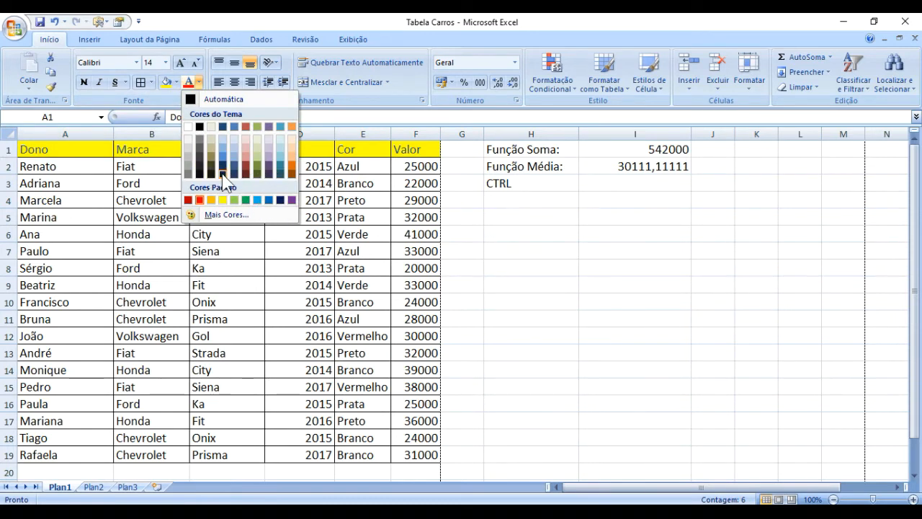
click(221, 213)
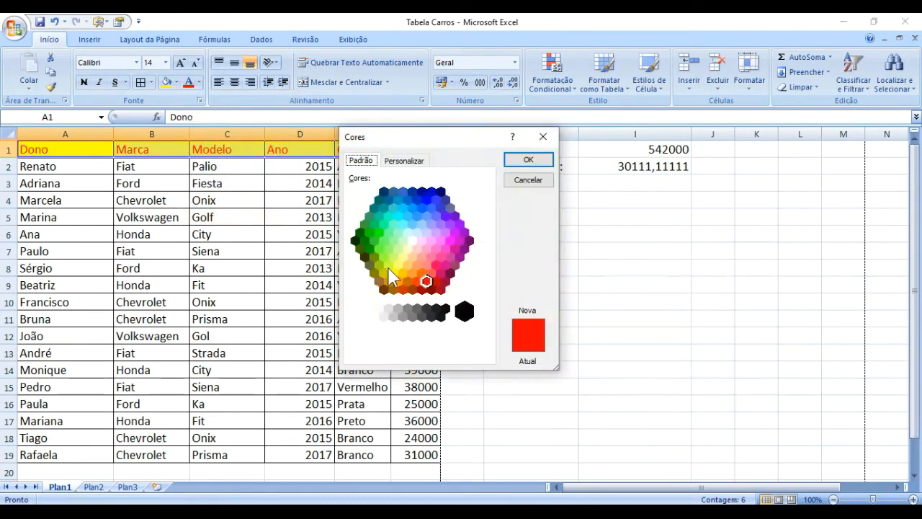
click(436, 286)
click(451, 273)
click(529, 159)
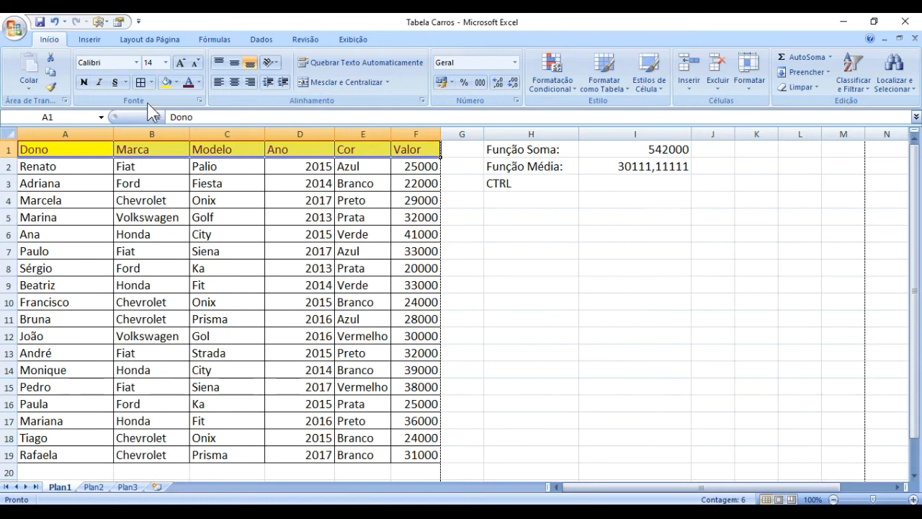
Try bold and italic on the header row, remove both and deselect the row.
click(85, 83)
click(104, 84)
click(99, 84)
click(85, 83)
click(450, 236)
Set the font colour of header row A1:F1 to Automática.
drag(397, 149, 23, 150)
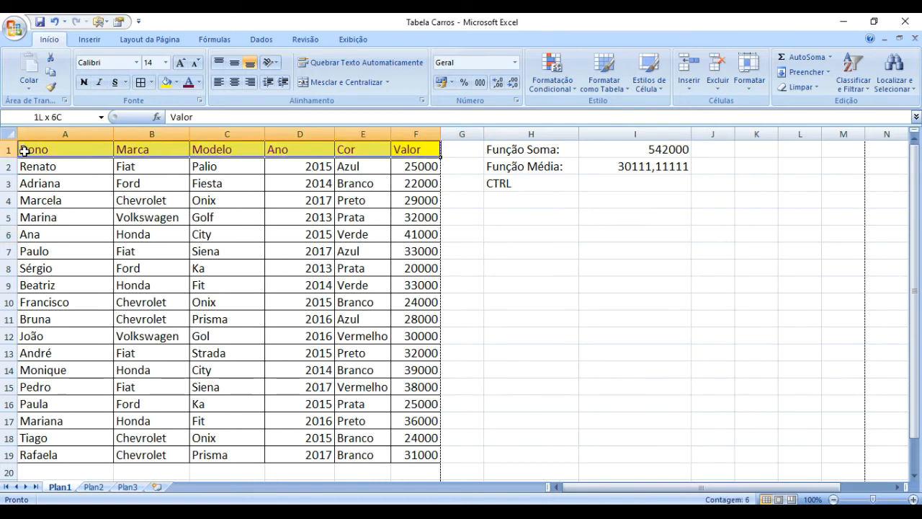
click(198, 82)
click(209, 98)
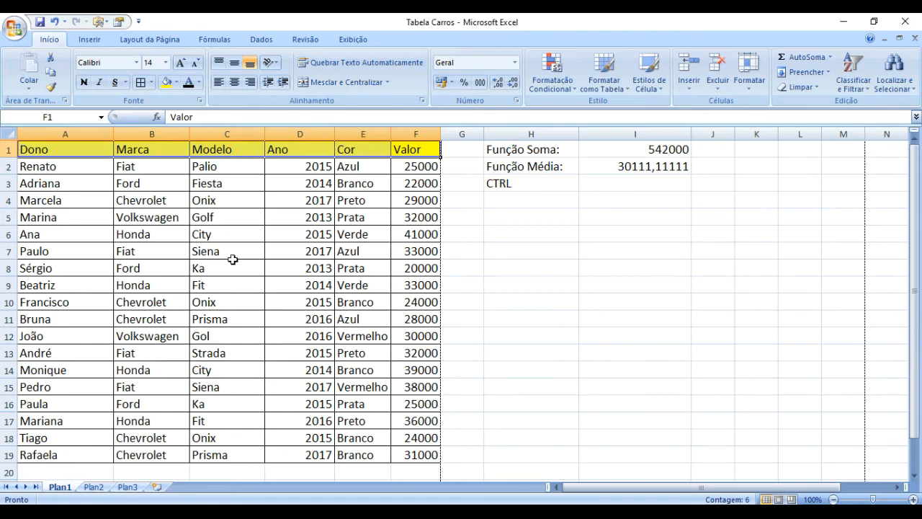
Make the header row A1:F1 bold.
click(526, 295)
drag(61, 149, 402, 149)
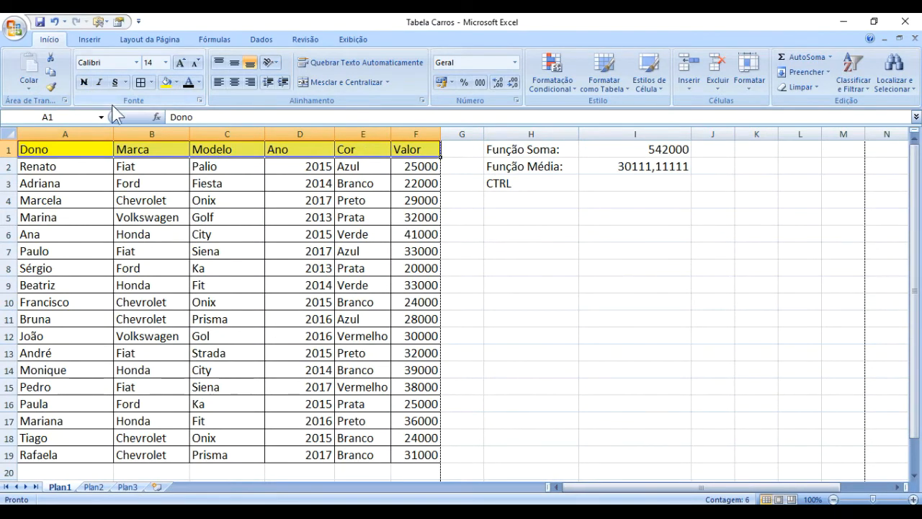
click(402, 149)
drag(58, 147, 418, 148)
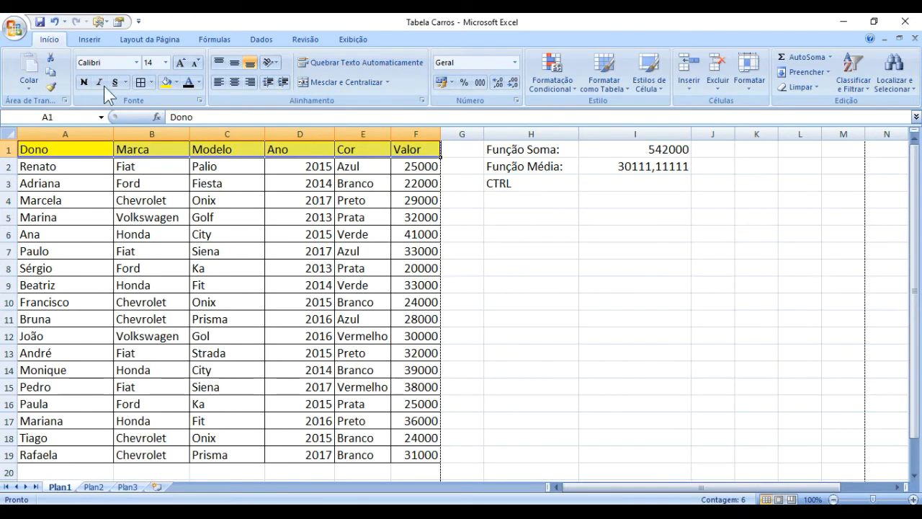
click(83, 82)
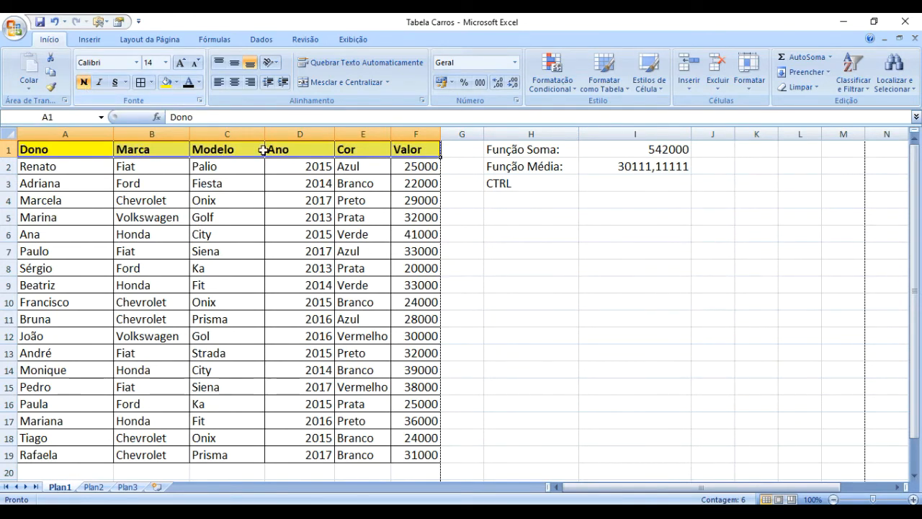
click(415, 182)
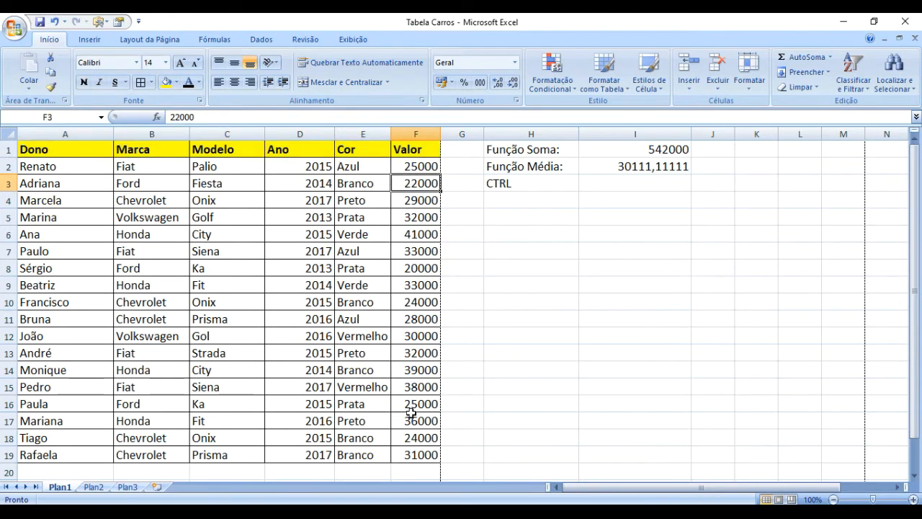
Fill the table's data cells A2:F19 with a light orange theme colour.
drag(411, 456, 43, 167)
click(175, 82)
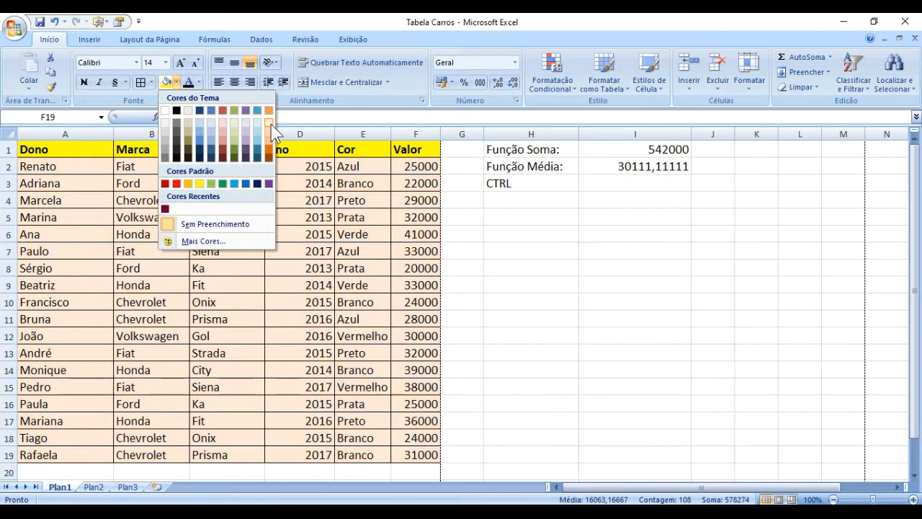
click(269, 132)
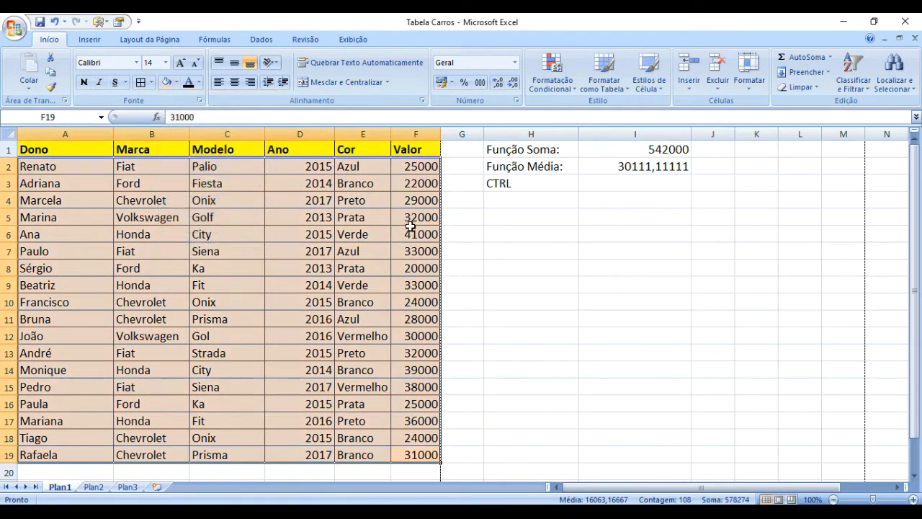
click(539, 297)
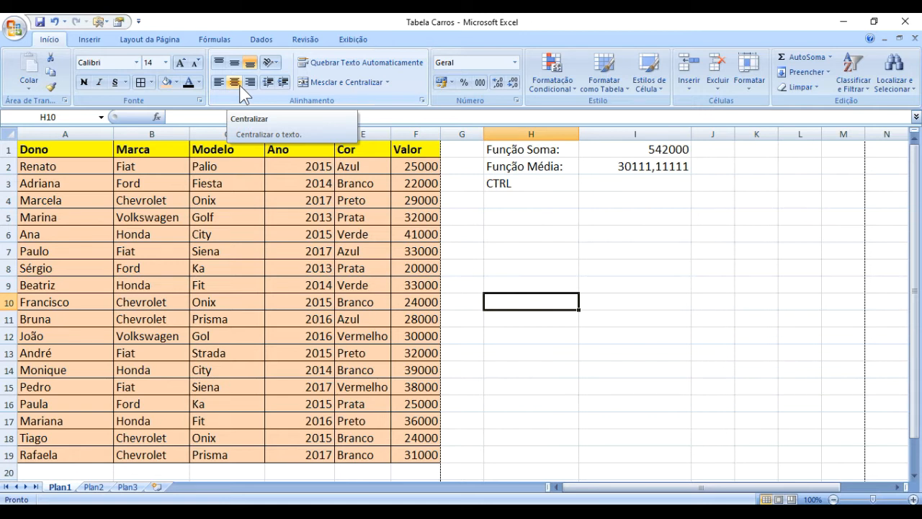
Increase the height of row 2 to several times that of the other rows.
click(328, 266)
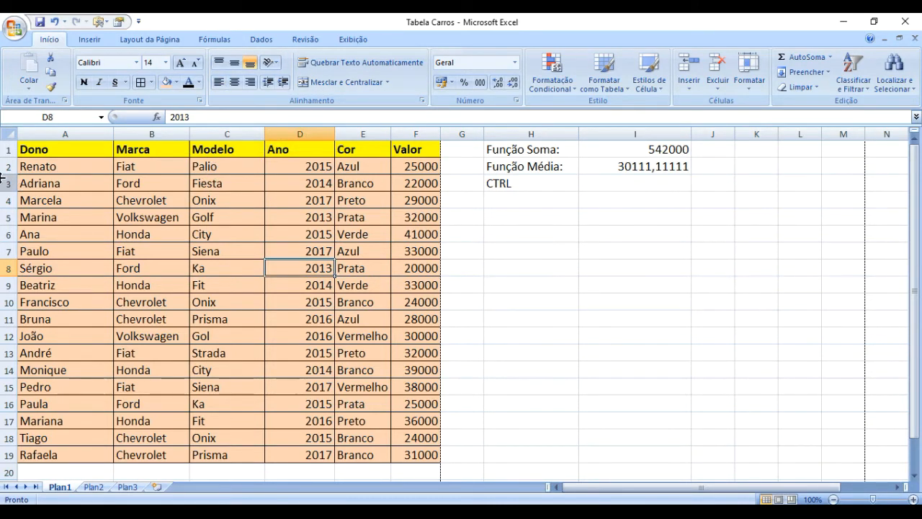
drag(3, 178, 3, 223)
click(51, 195)
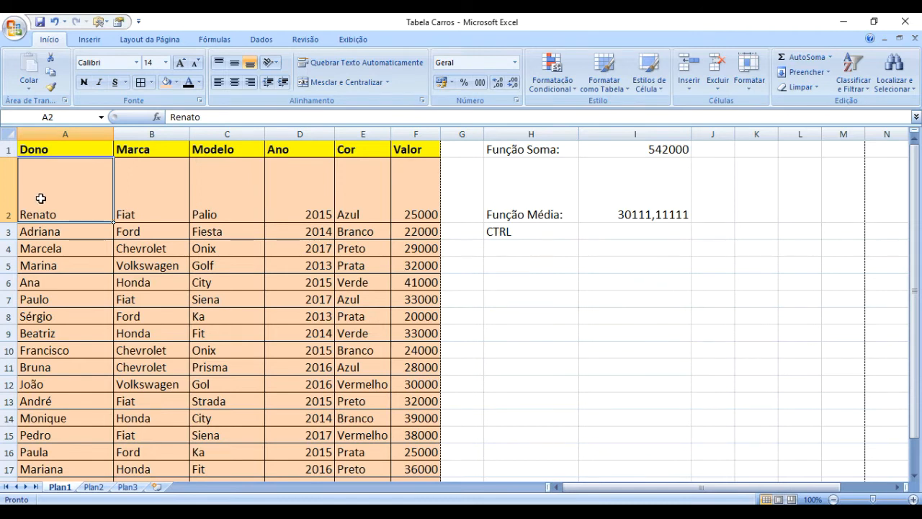
Align the contents of A2:F2 vertically to the top and to the middle, and shrink row 2 to near the other rows' height.
drag(167, 201, 281, 214)
drag(408, 214, 79, 204)
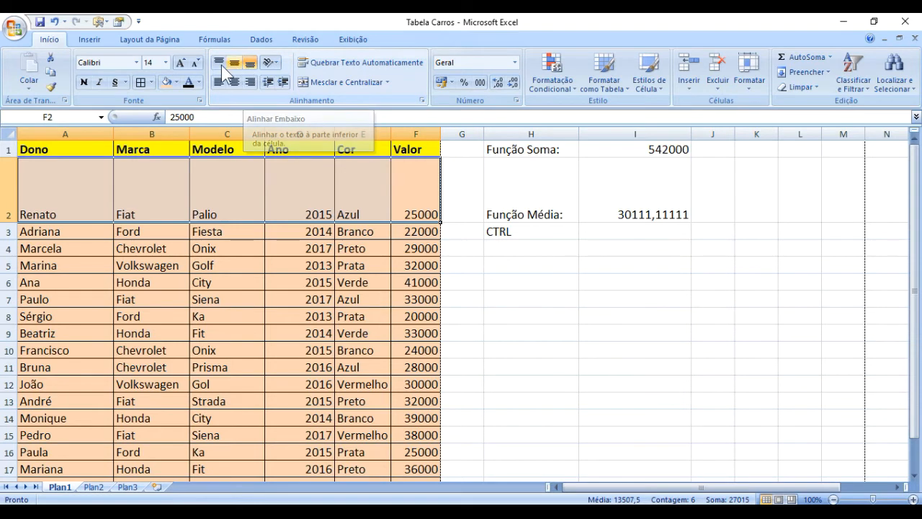
click(218, 63)
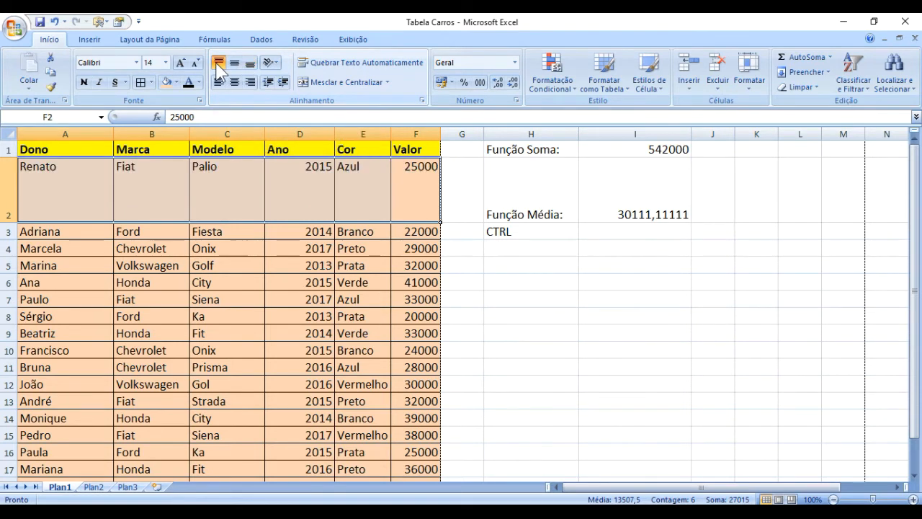
click(234, 67)
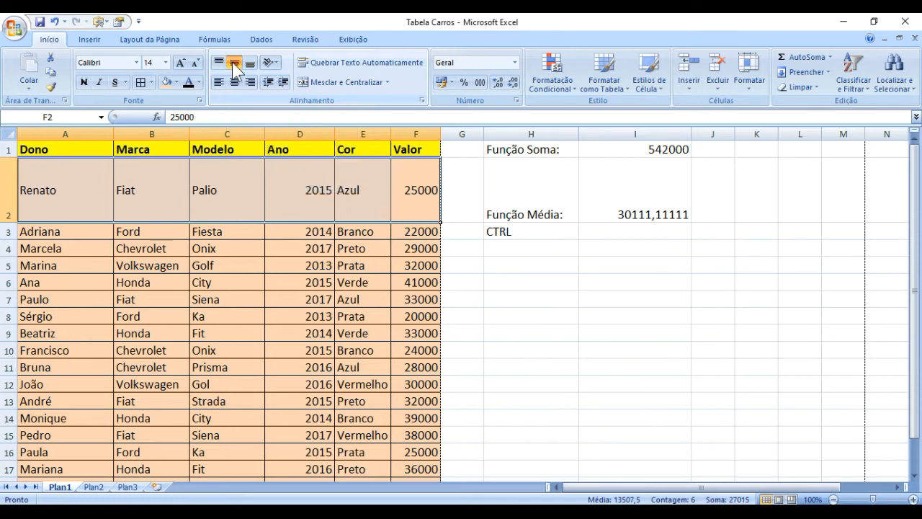
drag(9, 222, 13, 178)
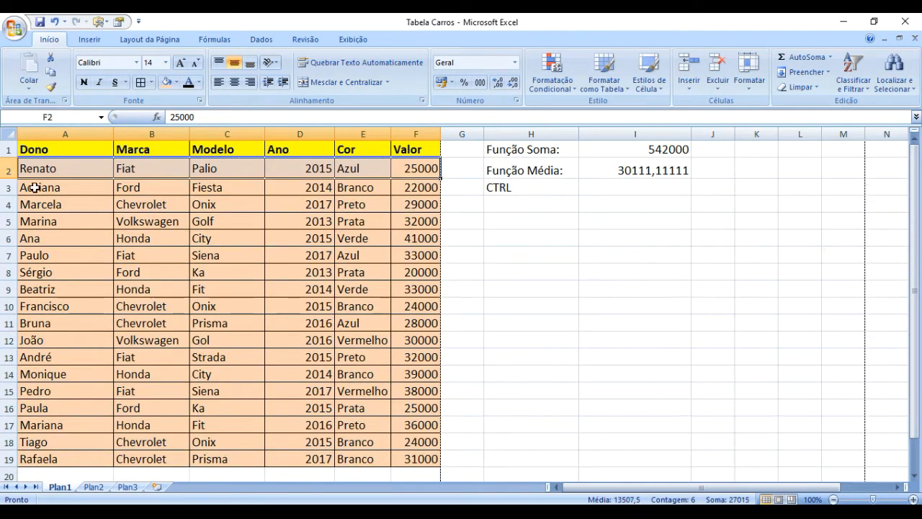
Check the vertical alignment of the Ano column's entries, comparing D2 with the cells below it.
click(278, 223)
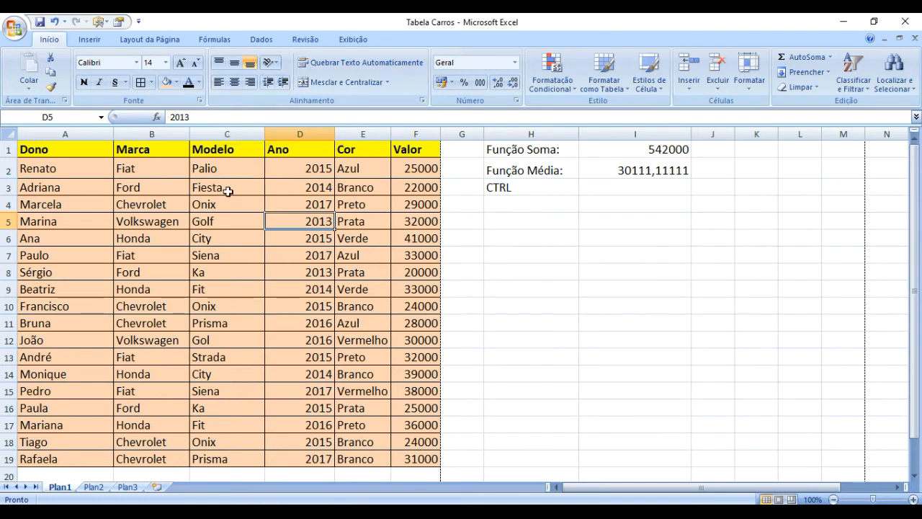
click(291, 170)
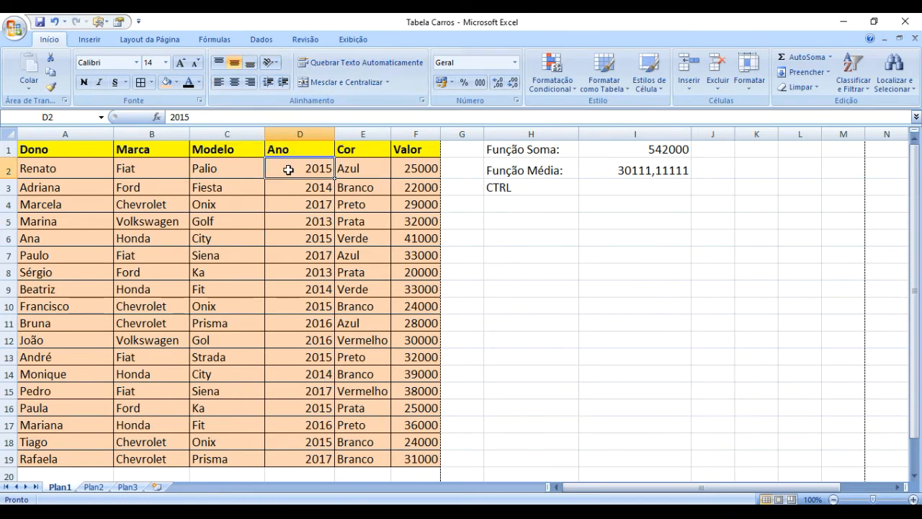
click(298, 134)
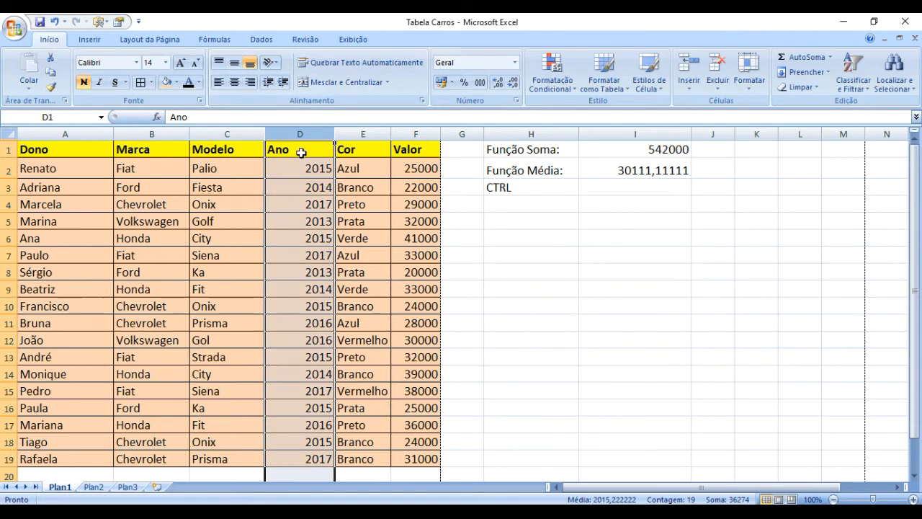
click(298, 189)
click(302, 224)
click(303, 240)
click(302, 173)
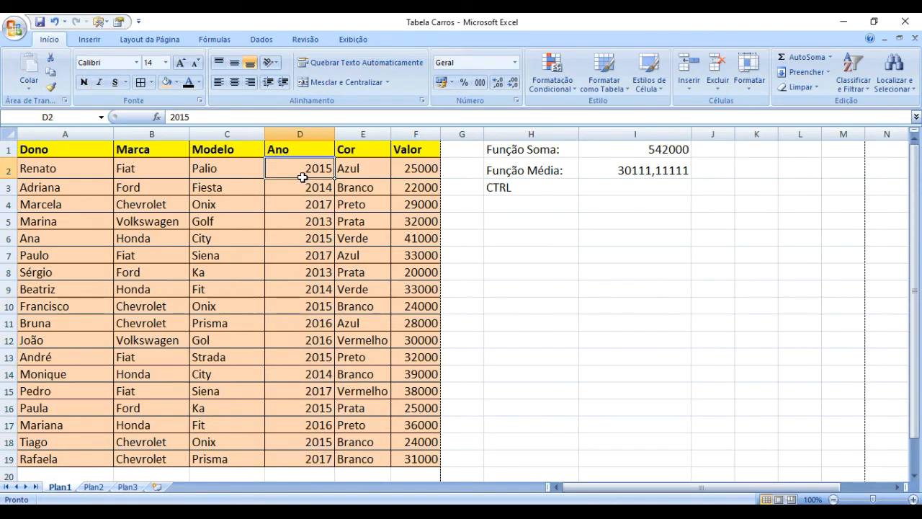
Align the contents of column D vertically to the bottom.
click(297, 134)
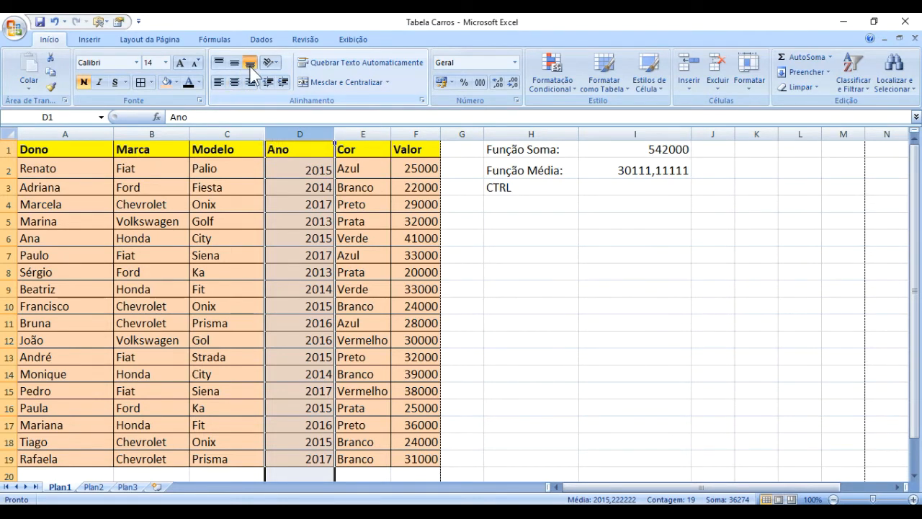
click(306, 186)
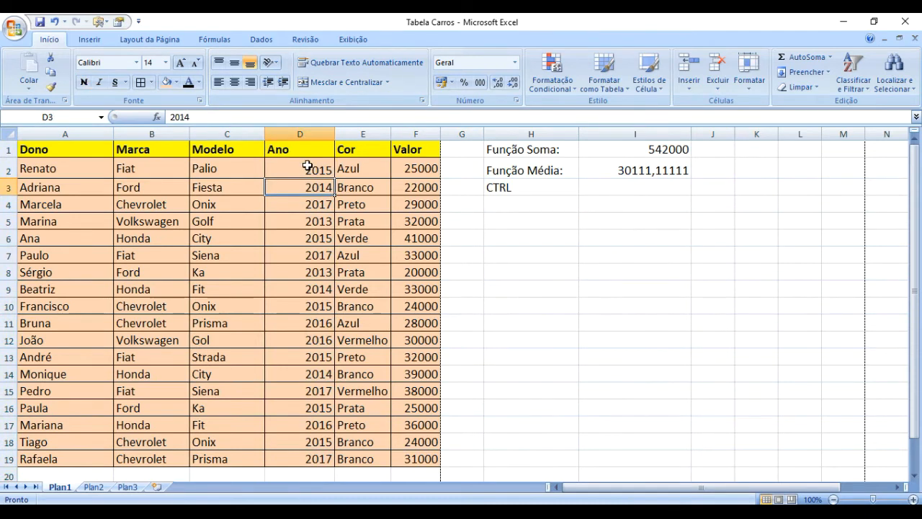
click(309, 168)
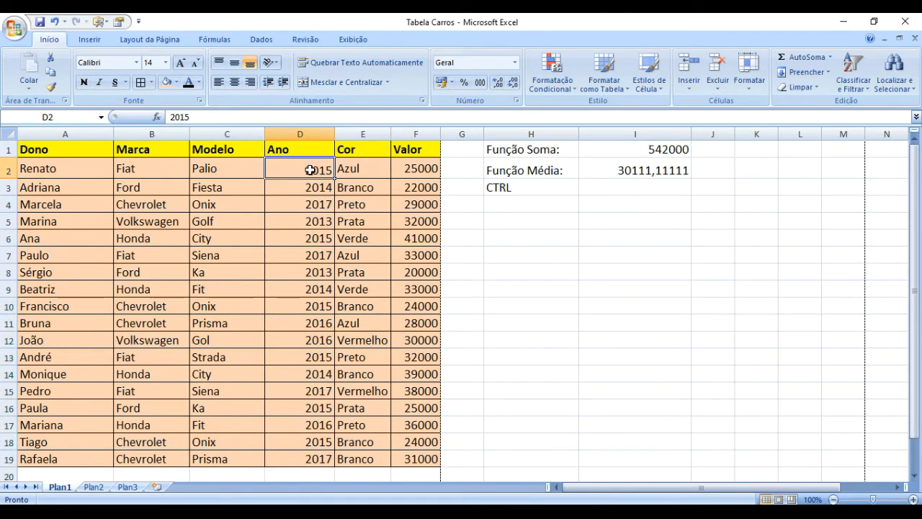
click(318, 130)
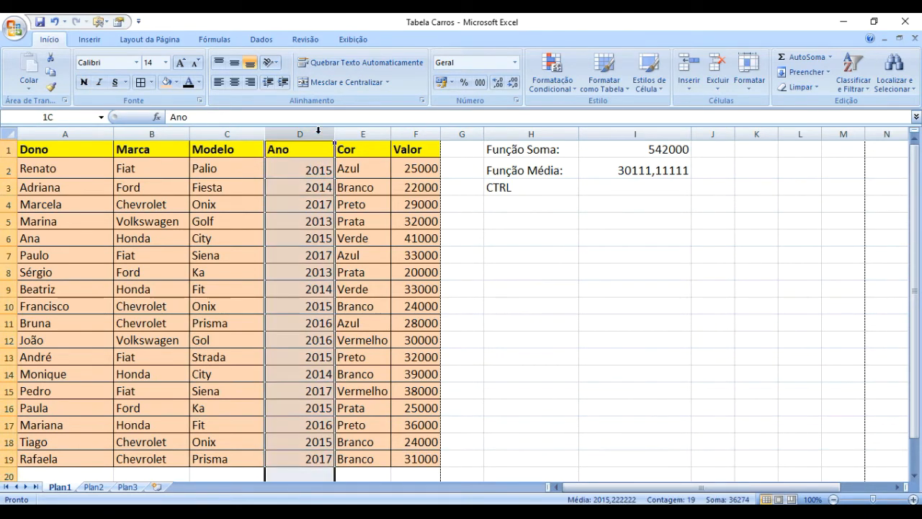
click(403, 135)
click(226, 134)
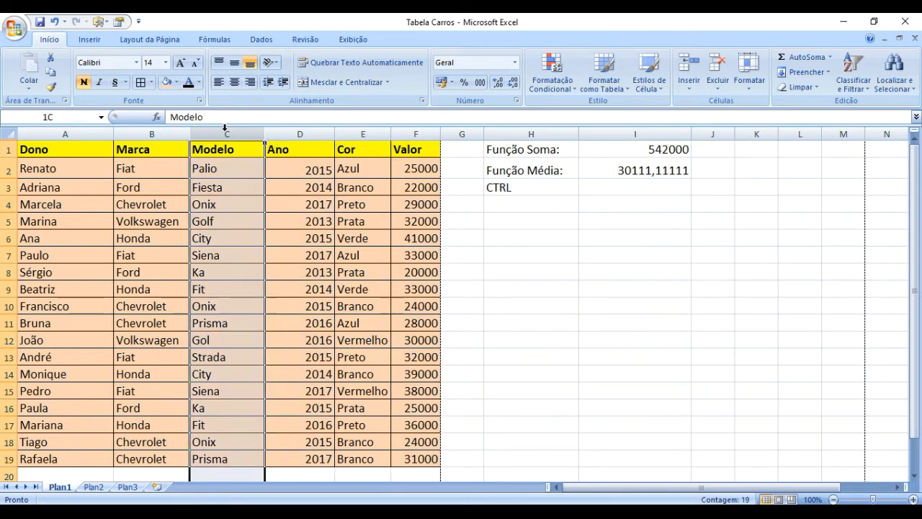
click(354, 134)
click(170, 200)
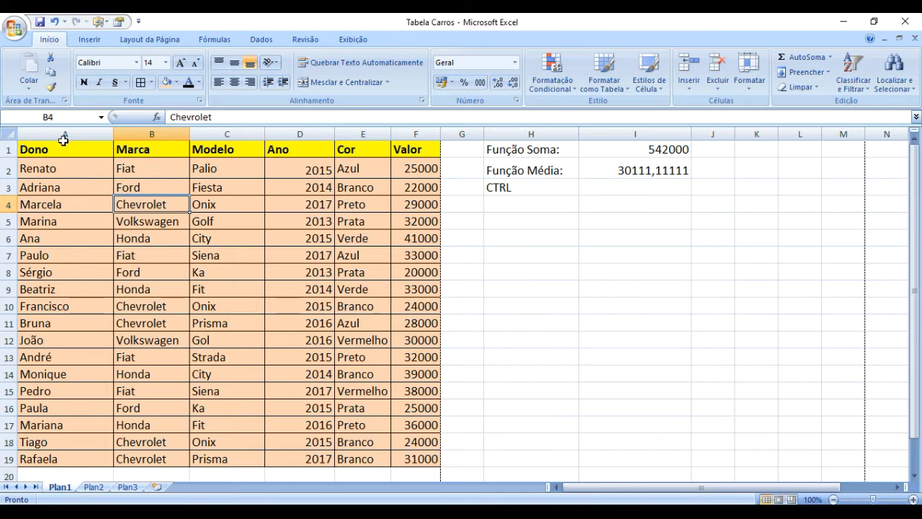
Centre the contents of columns A:F horizontally.
drag(56, 133, 418, 133)
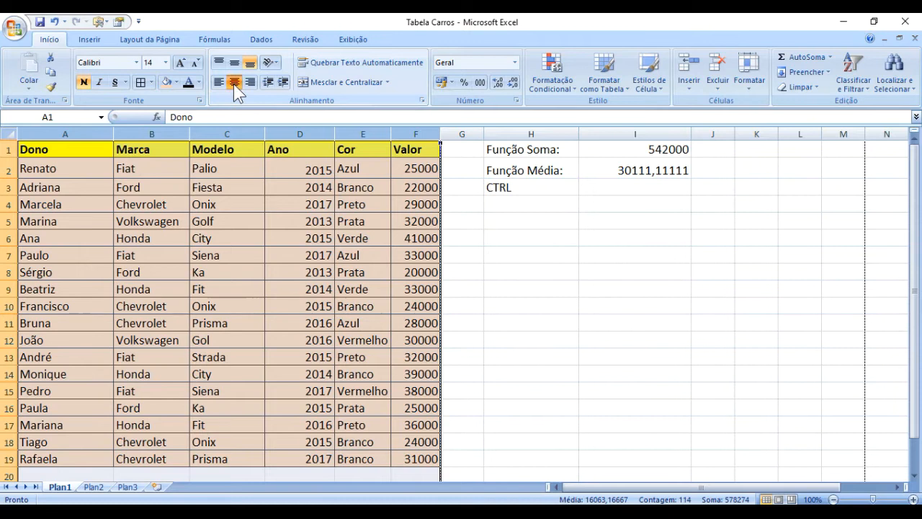
click(234, 81)
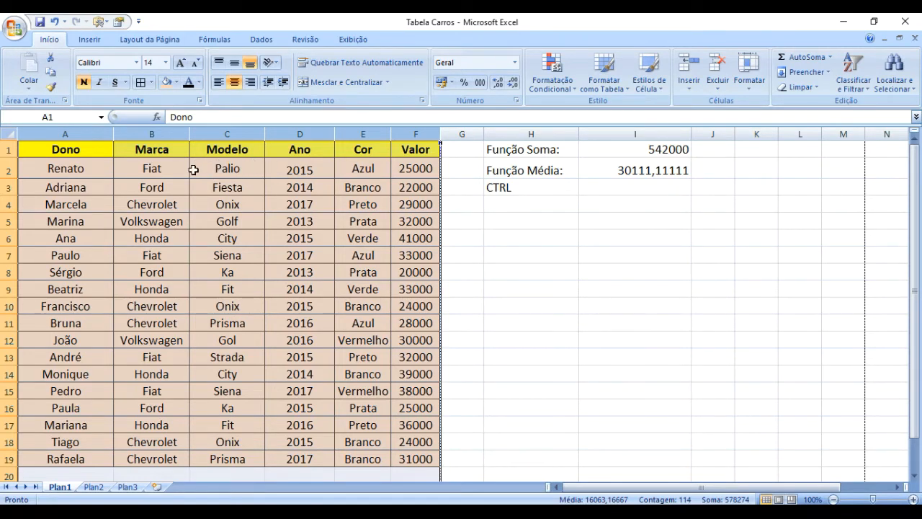
click(232, 169)
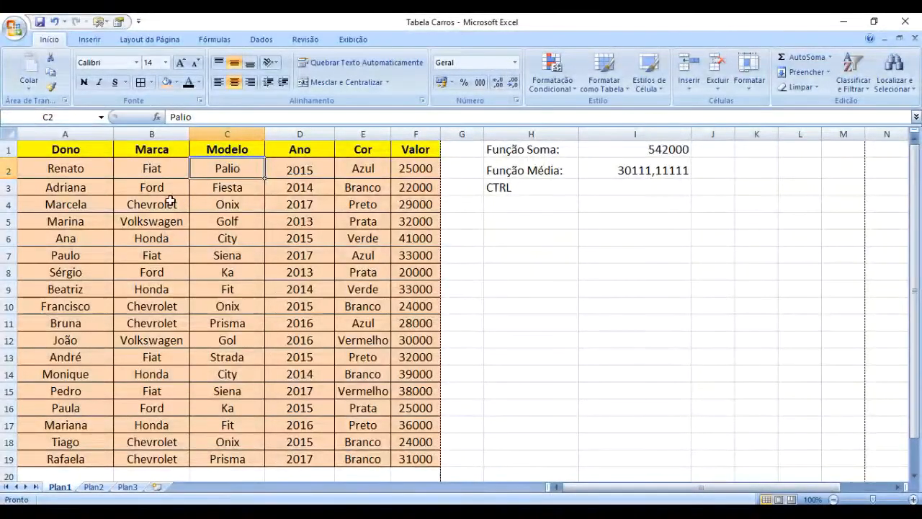
click(70, 173)
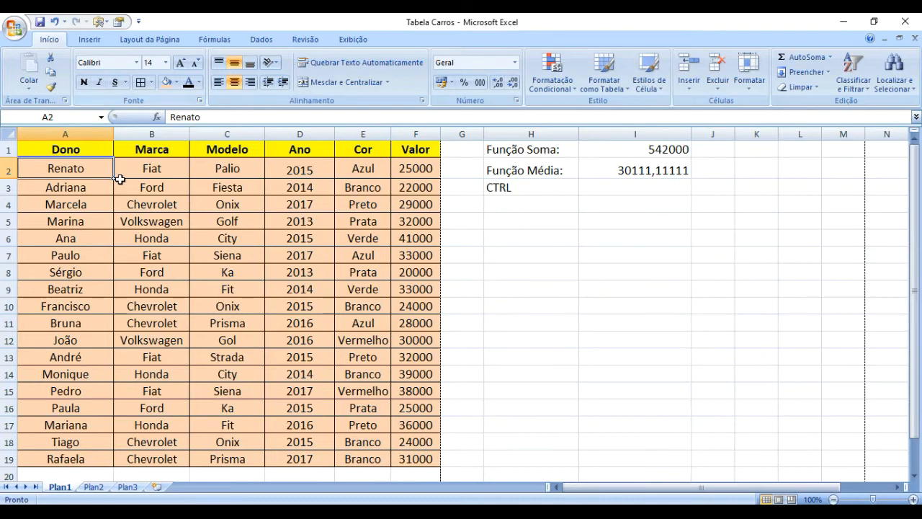
Switch columns A:F between left and right alignment several times, ending with centred contents.
drag(52, 133, 408, 132)
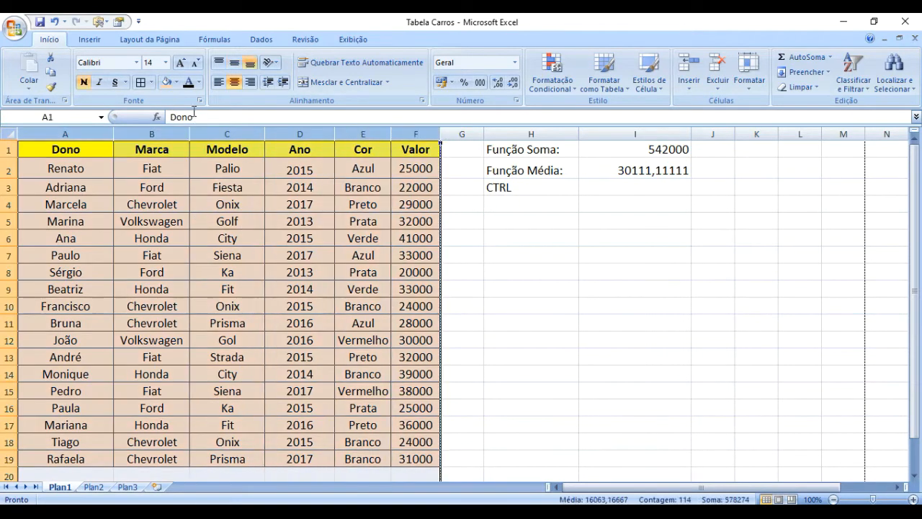
click(217, 82)
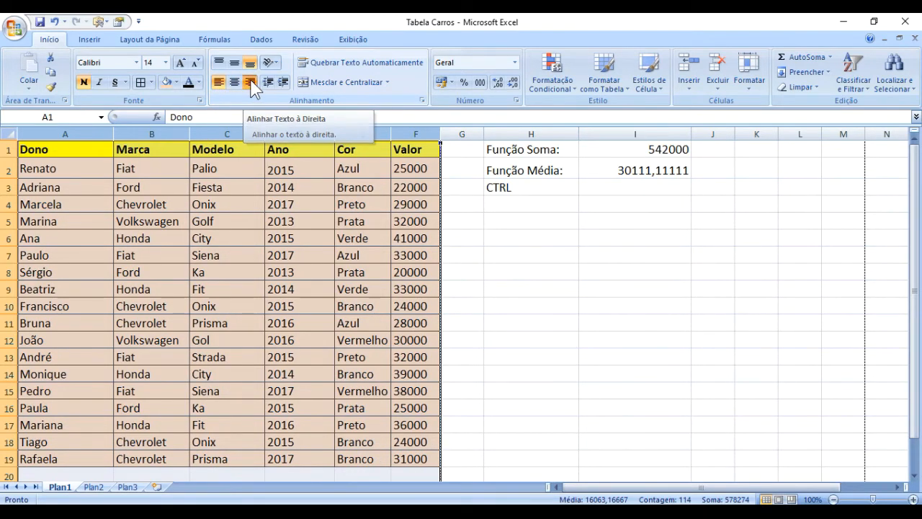
click(250, 82)
click(216, 82)
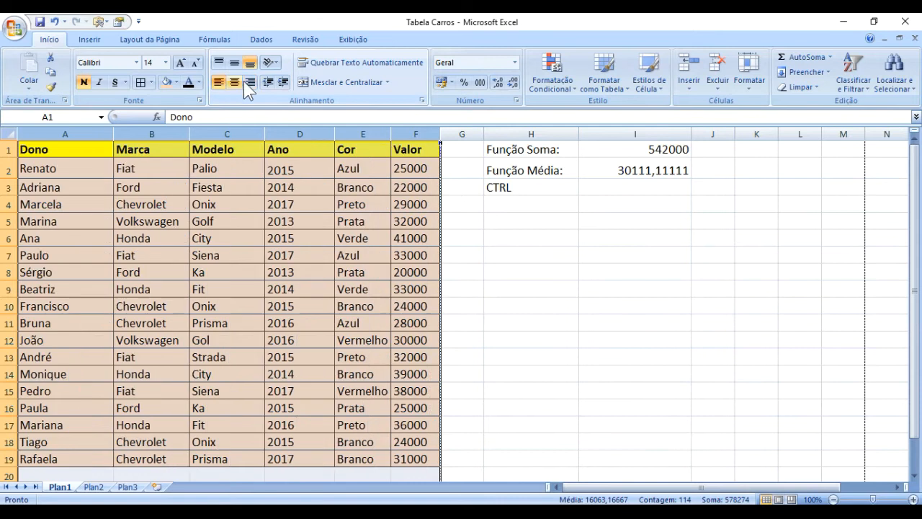
click(250, 82)
click(218, 82)
click(250, 82)
click(218, 83)
click(234, 82)
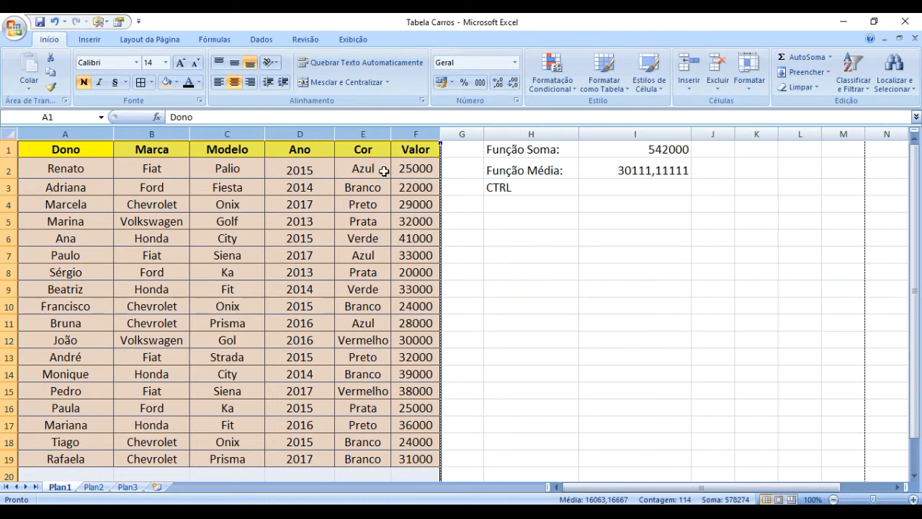
Increase the indent of columns A:F by four levels and decrease it to zero again.
click(284, 83)
click(284, 83)
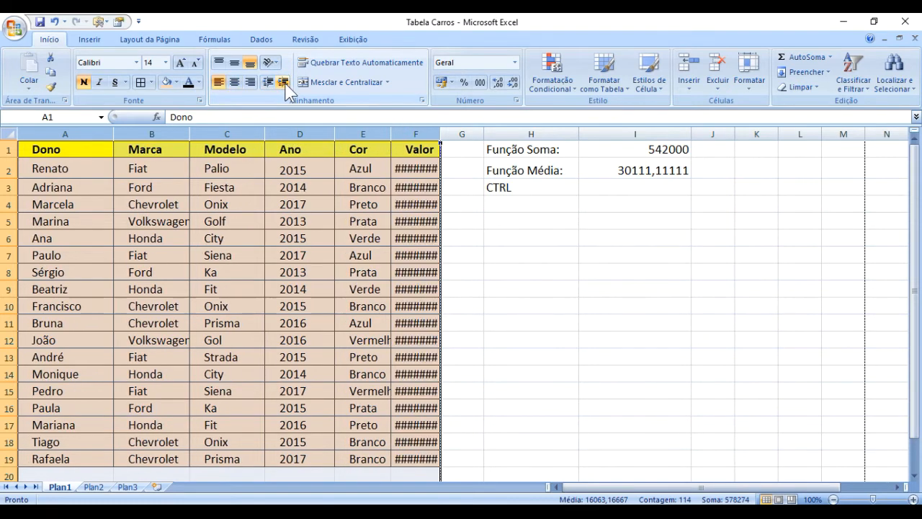
click(284, 83)
click(283, 83)
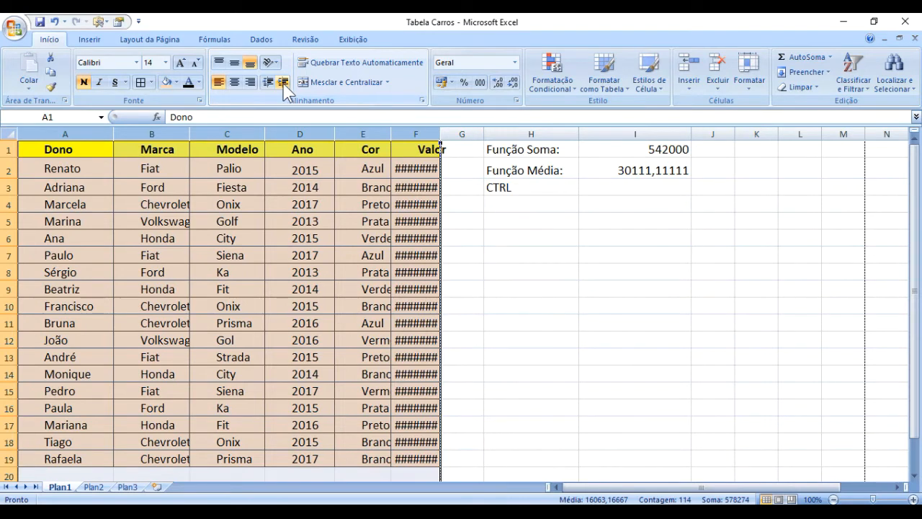
click(268, 83)
click(268, 82)
click(270, 84)
click(270, 83)
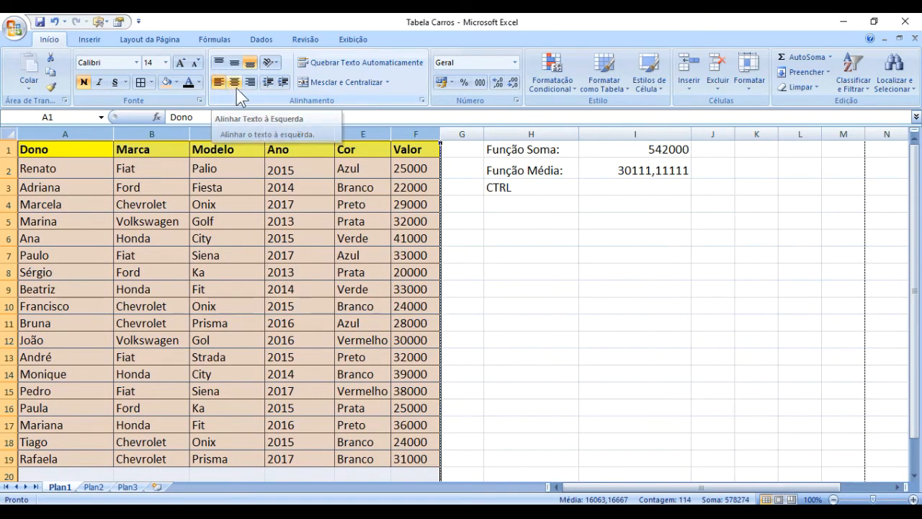
Increase the left indent of columns A:F by five levels.
click(283, 82)
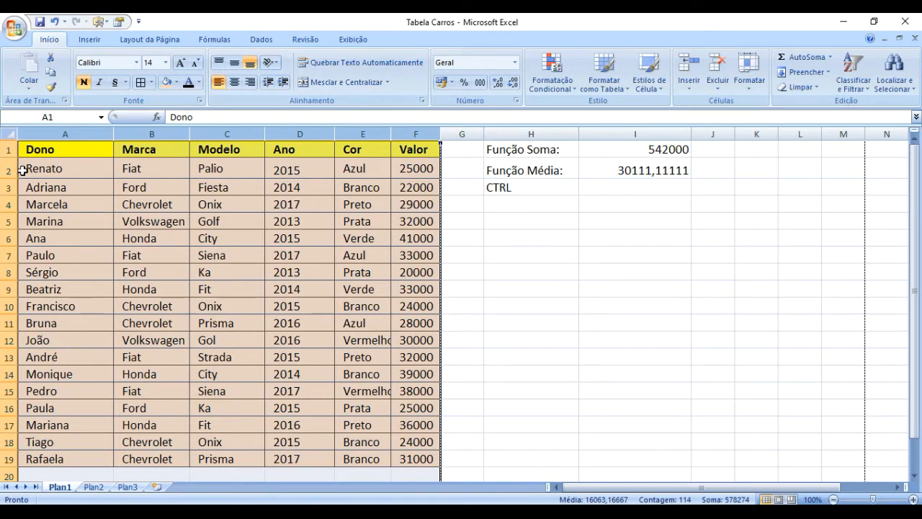
click(285, 84)
click(284, 84)
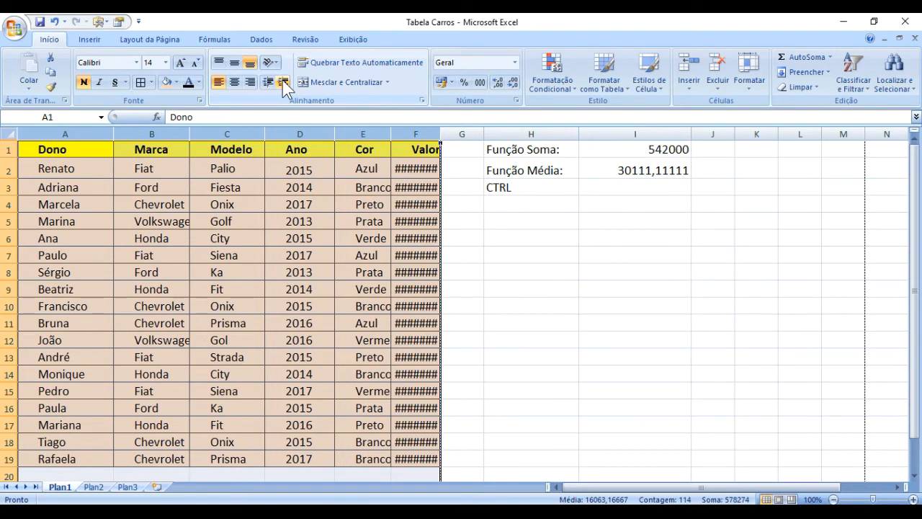
click(283, 82)
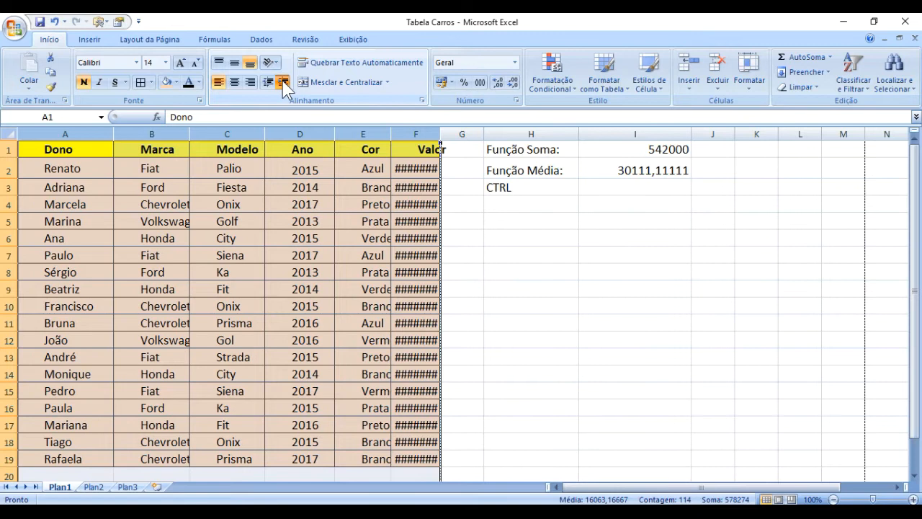
click(285, 84)
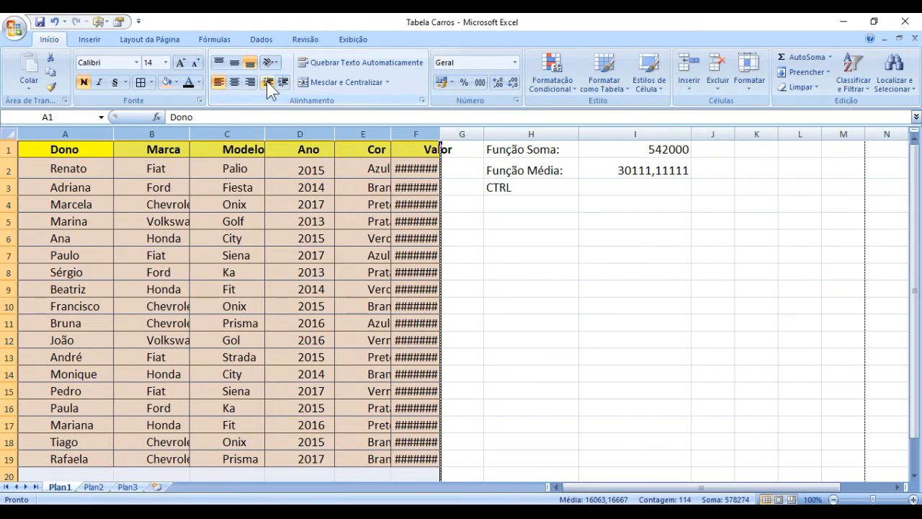
Decrease the left indent of columns A:F to zero, with the contents flush against the cells' left edges.
click(268, 83)
click(268, 83)
click(268, 83)
click(268, 83)
click(268, 83)
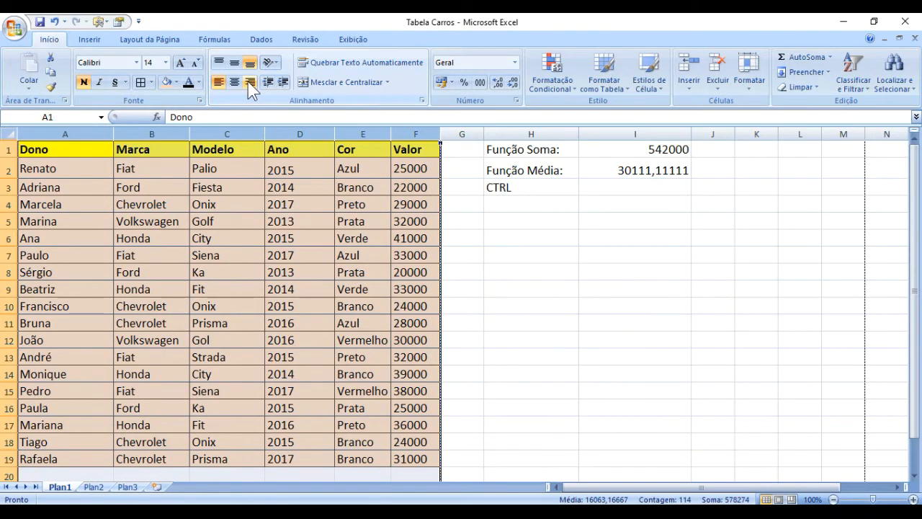
Align the contents of columns A:F to the right and increase their indent by eight levels.
click(251, 82)
click(283, 83)
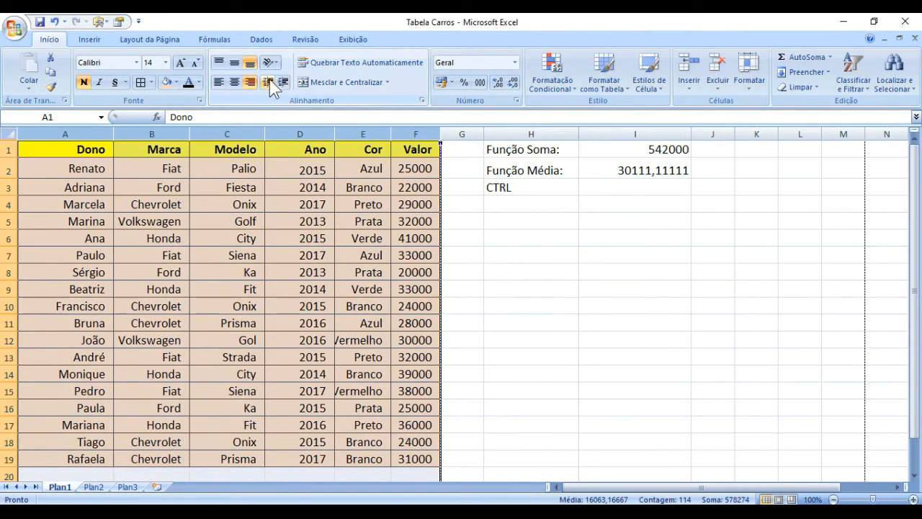
click(283, 83)
click(283, 82)
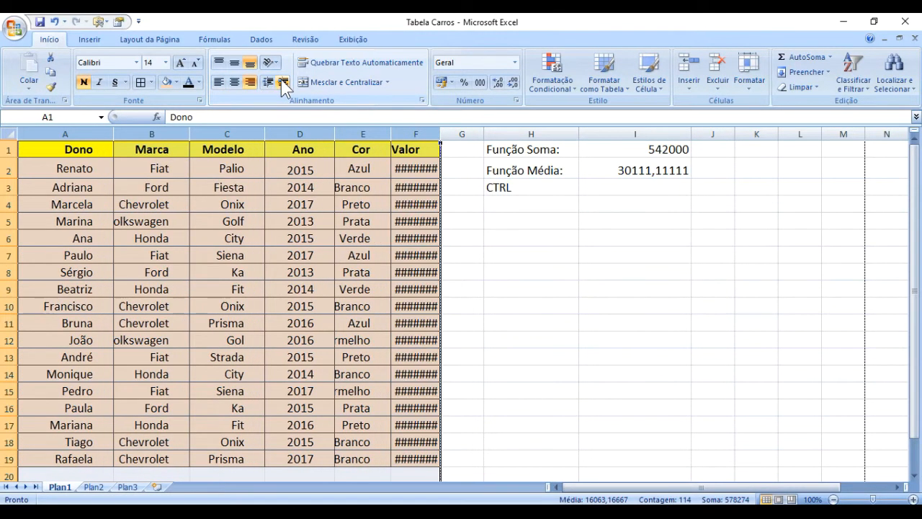
click(283, 83)
click(283, 83)
click(283, 83)
click(283, 83)
click(283, 82)
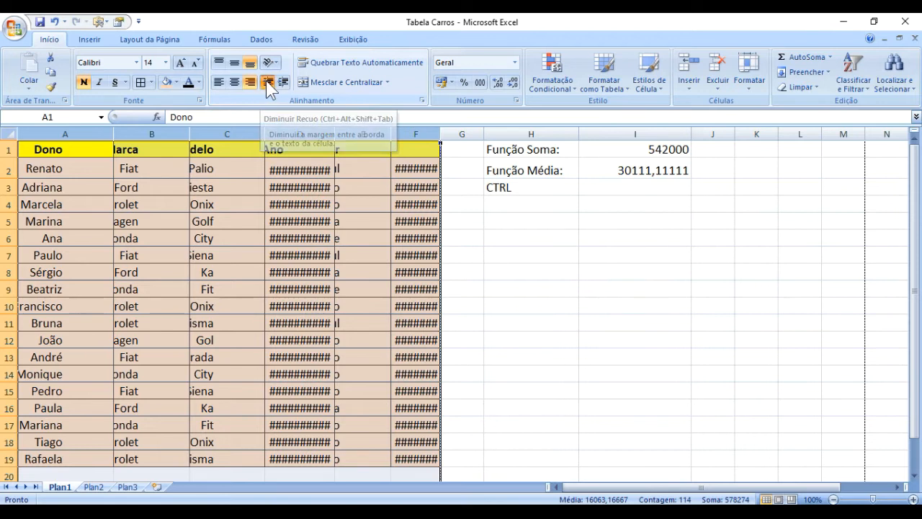
Decrease the indent of the right-aligned columns A:F to zero.
click(267, 84)
click(267, 84)
click(267, 84)
click(267, 84)
click(267, 83)
click(268, 84)
click(267, 84)
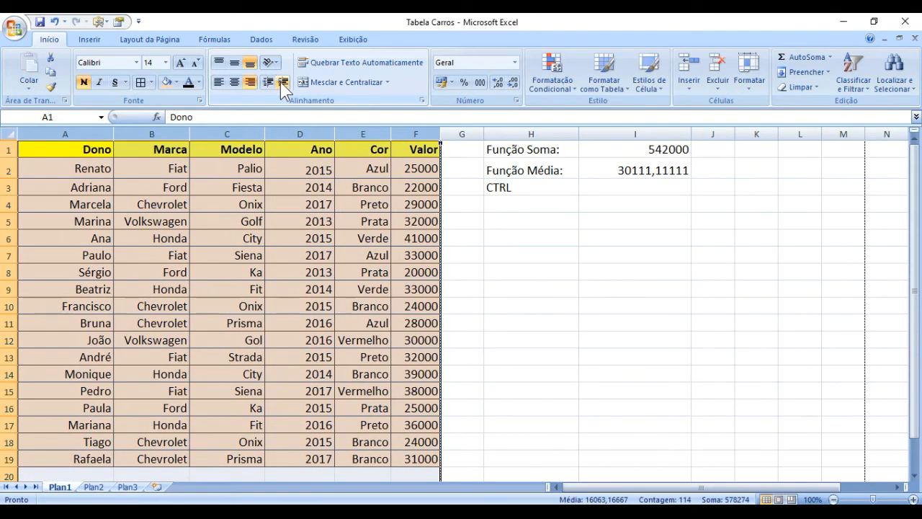
Increase the right indent of columns A:F by seven levels and read the hidden values of D2 and F2.
click(281, 82)
click(281, 83)
click(281, 83)
click(281, 83)
click(281, 83)
click(281, 83)
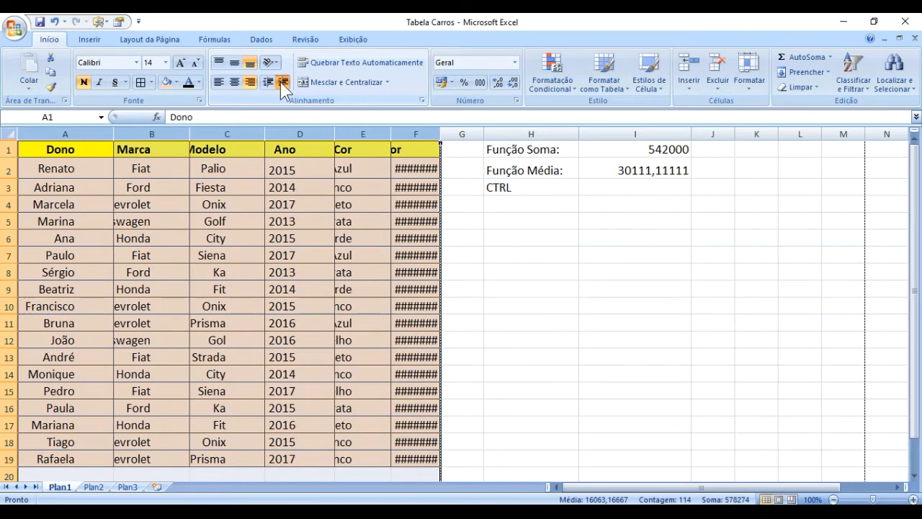
click(281, 83)
mouse_move(299, 167)
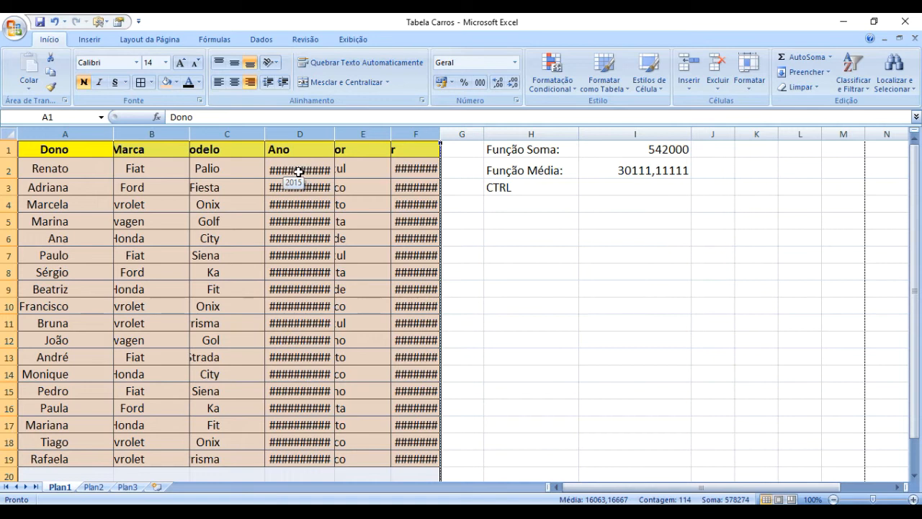
mouse_move(414, 170)
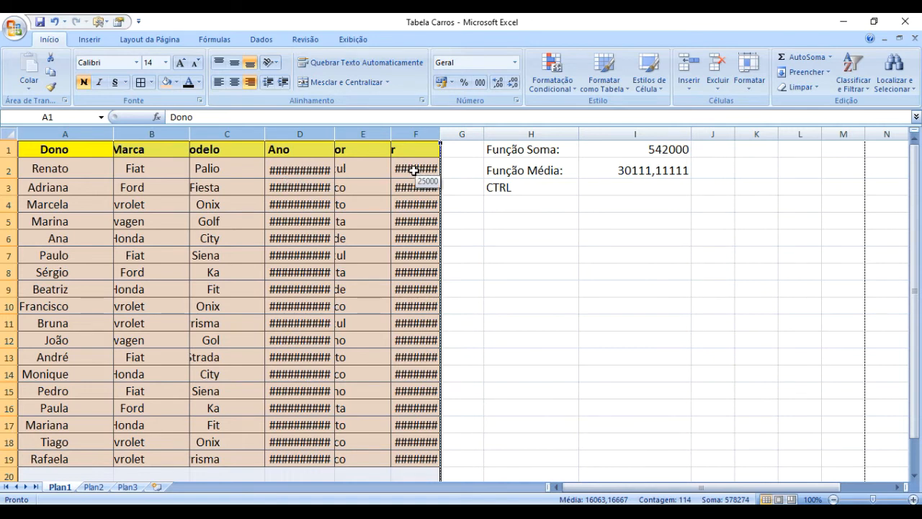
Remove the right indent from columns A:F again, level by level.
click(273, 82)
click(274, 82)
click(274, 82)
click(268, 82)
click(268, 82)
click(268, 83)
click(268, 82)
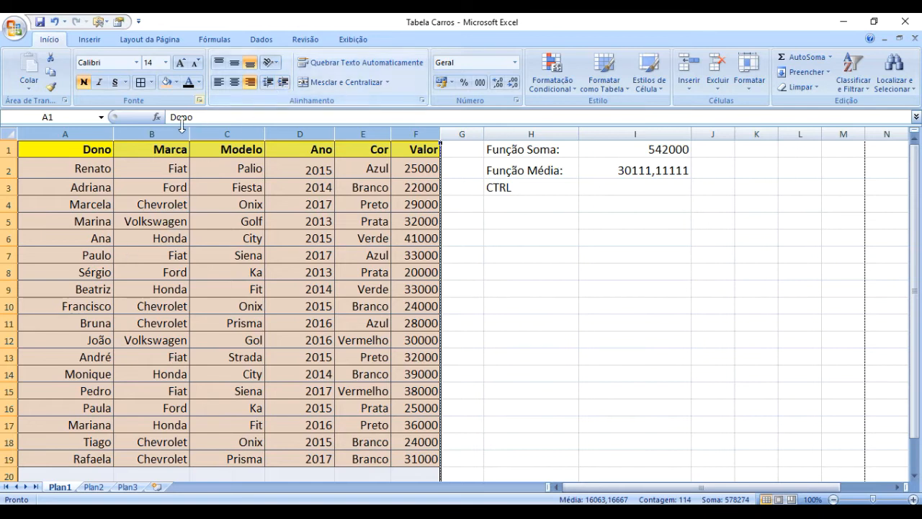
Narrow columns A:F together to one equal width, slightly too small for the longest Marca entries.
drag(191, 128, 166, 131)
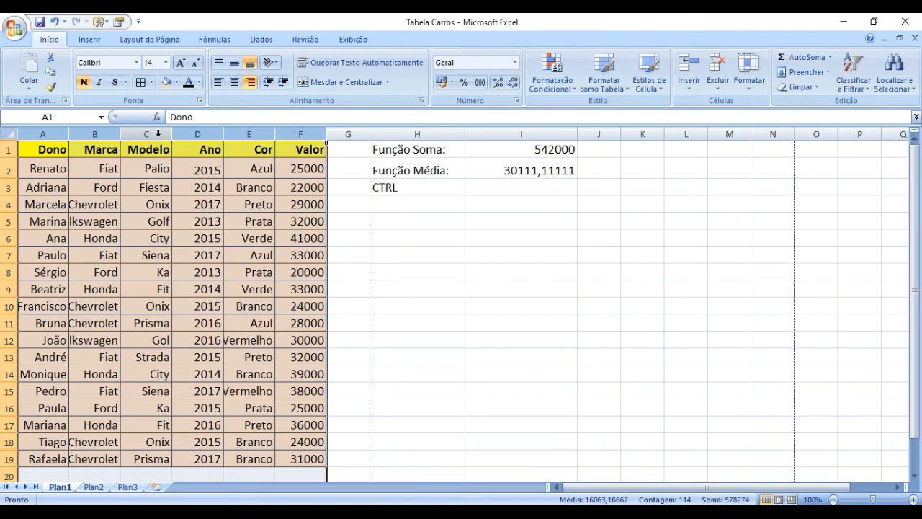
Narrow the Marca column a little further than the other table columns and select the Volkswagen entry in B5.
click(163, 134)
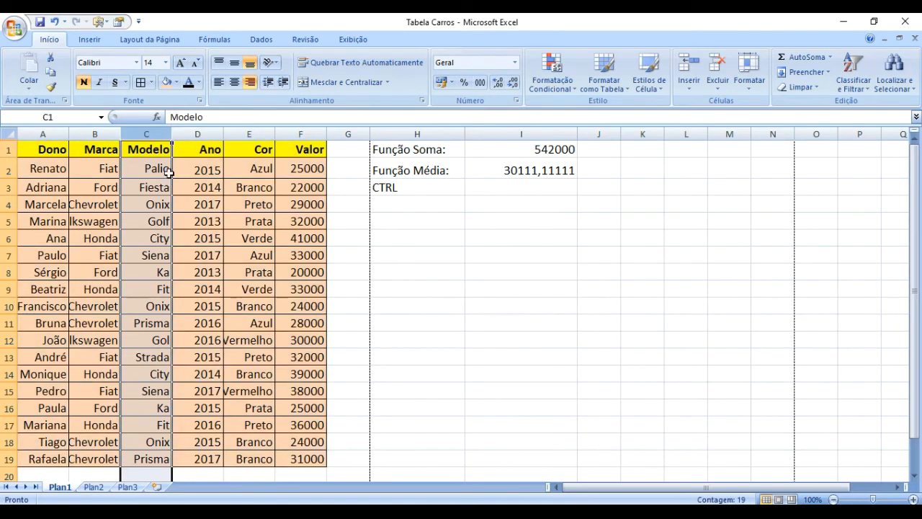
drag(123, 137, 113, 180)
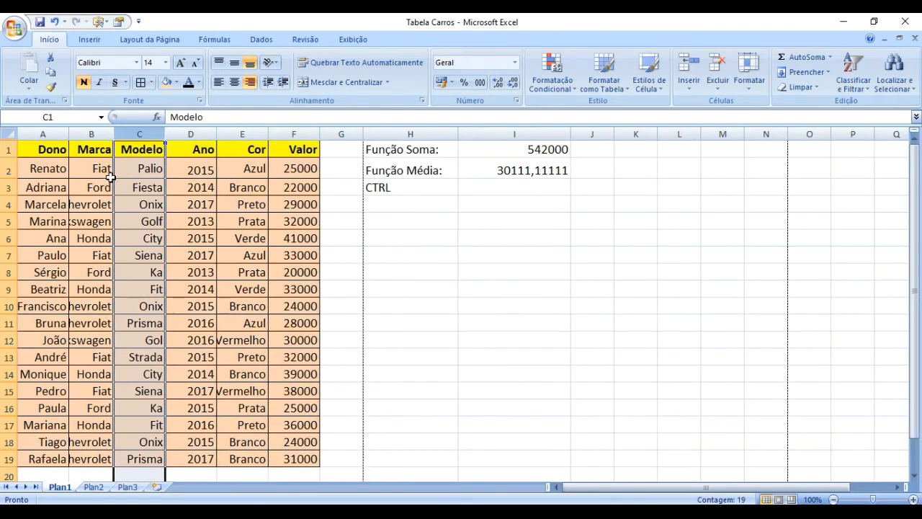
click(101, 224)
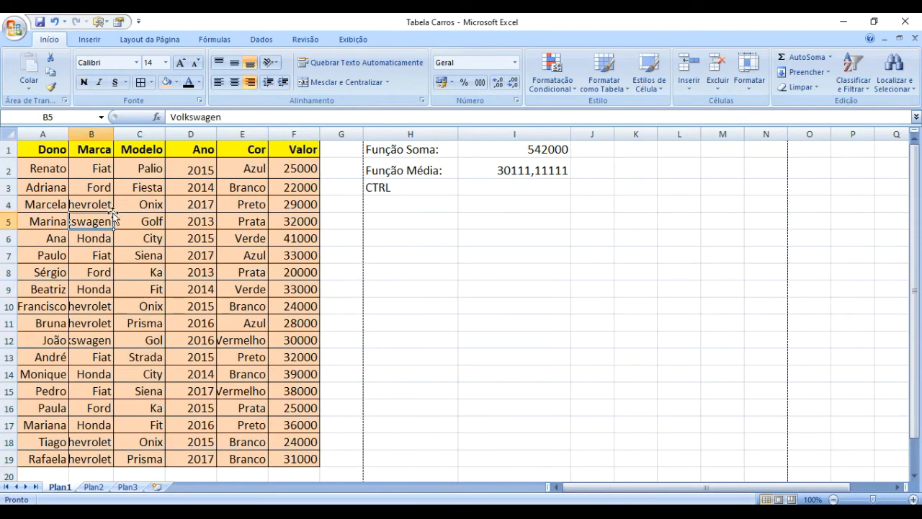
Check in the print preview how the narrowed Marca column prints, and return to the worksheet.
click(15, 28)
mouse_move(82, 181)
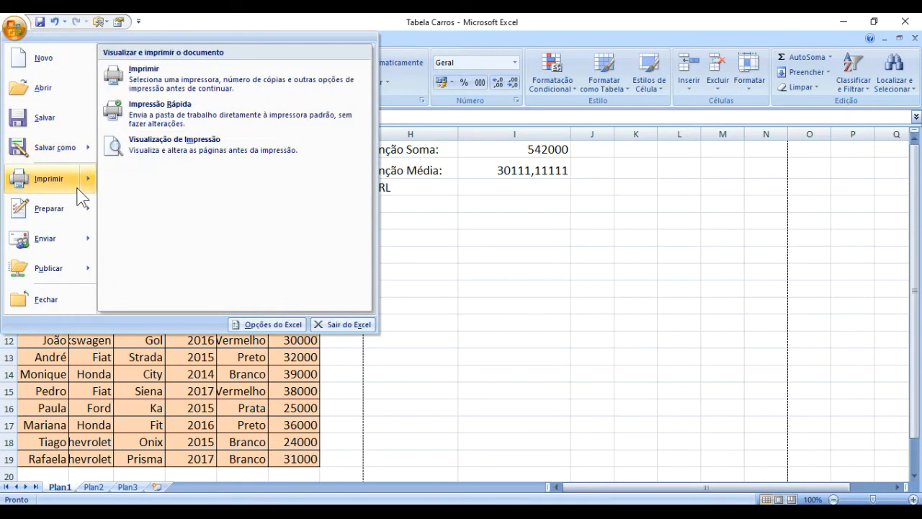
click(149, 153)
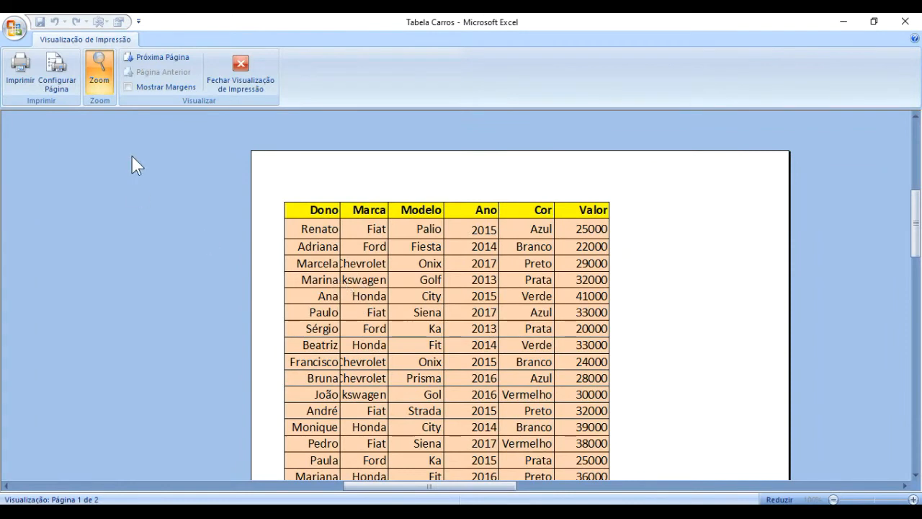
click(241, 72)
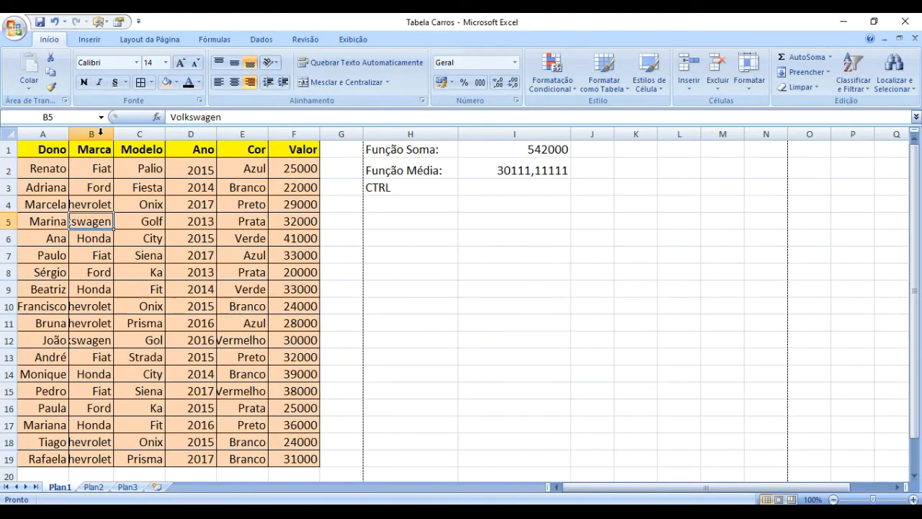
Widen the Marca column well past its longest entries and left-align columns A:F.
drag(109, 133, 153, 139)
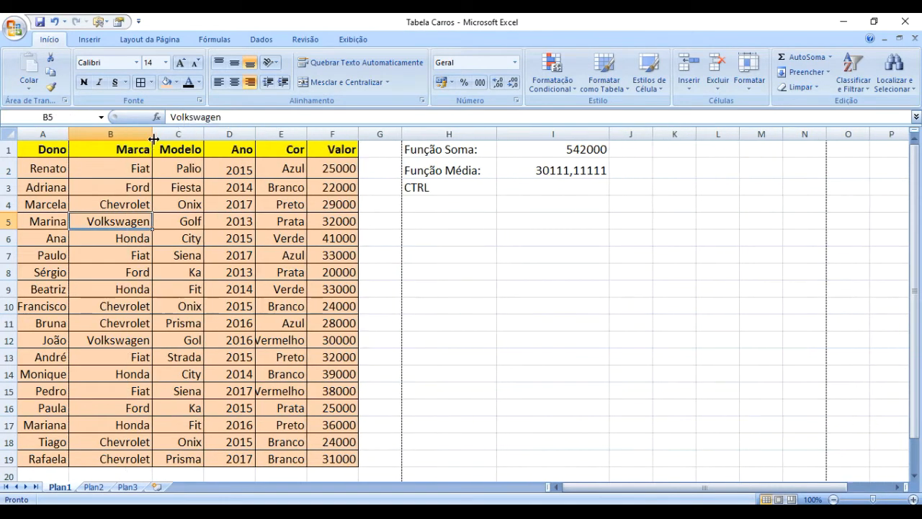
double_click(154, 138)
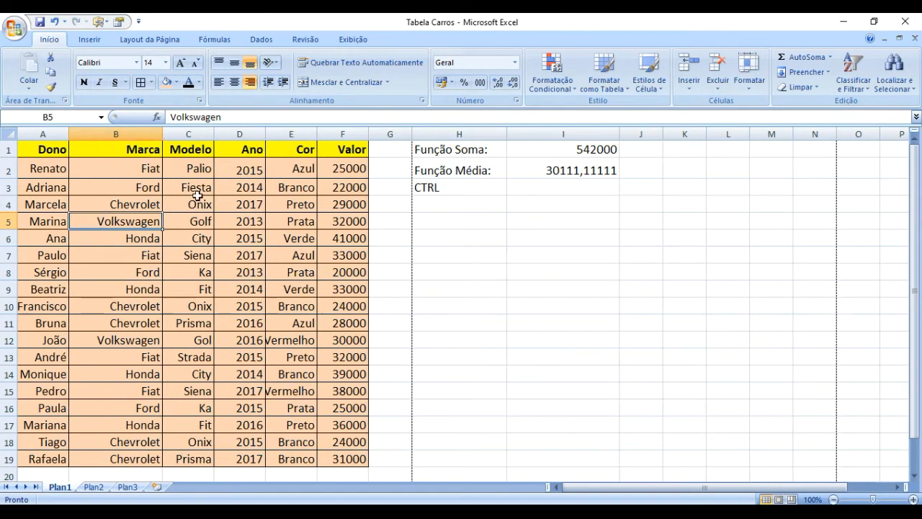
drag(46, 135, 344, 290)
click(218, 83)
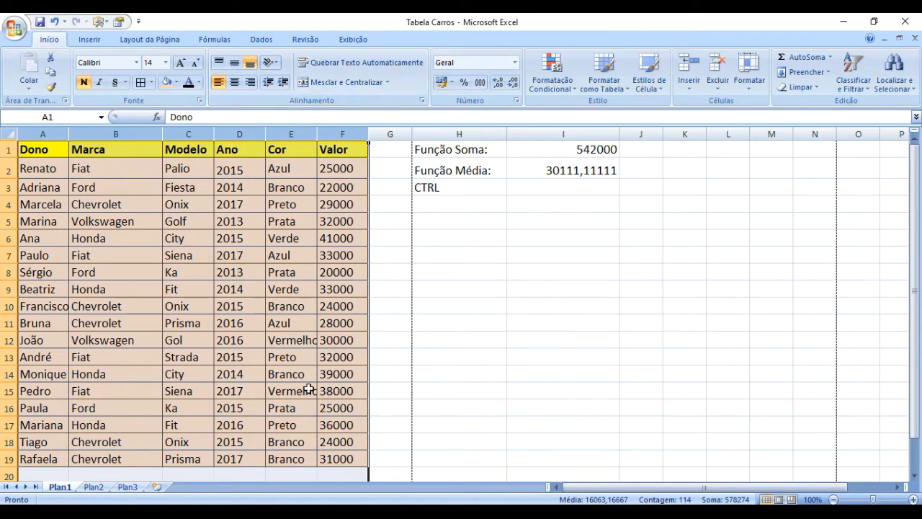
Widen the Cor column so that its Vermelho entries fit.
click(299, 185)
drag(318, 134, 336, 134)
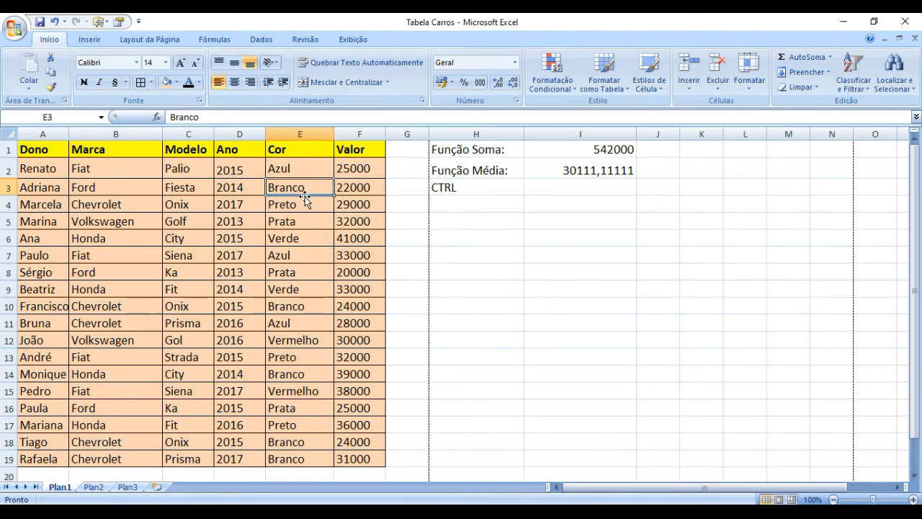
click(371, 278)
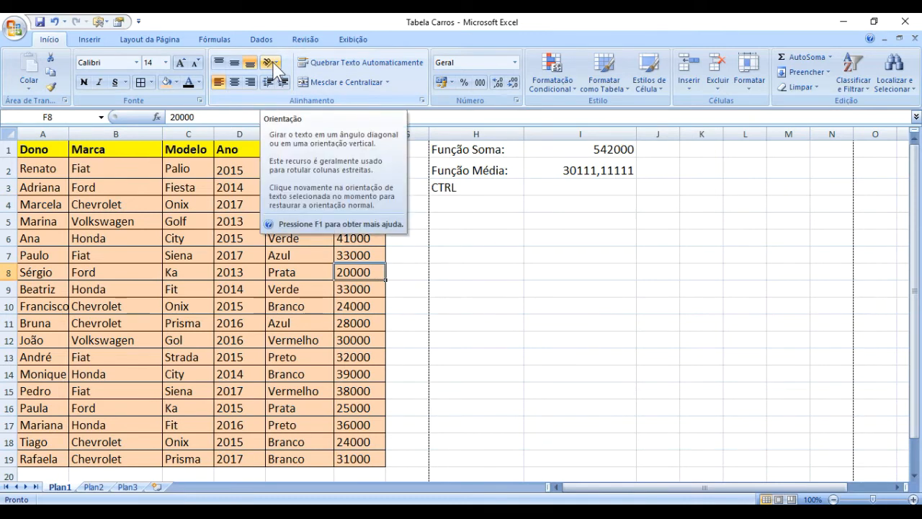
Set the Dono header in A1 to vertical text with stacked letters.
click(57, 150)
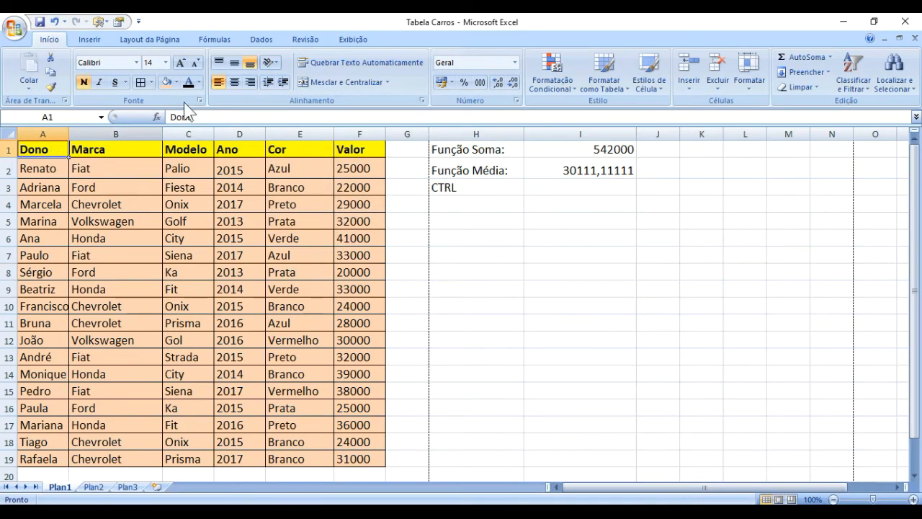
click(272, 62)
click(273, 63)
click(274, 63)
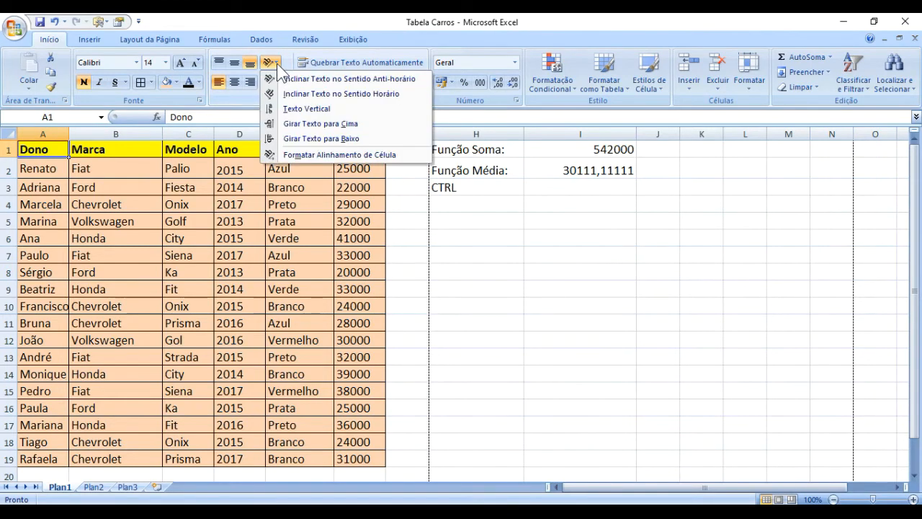
click(298, 109)
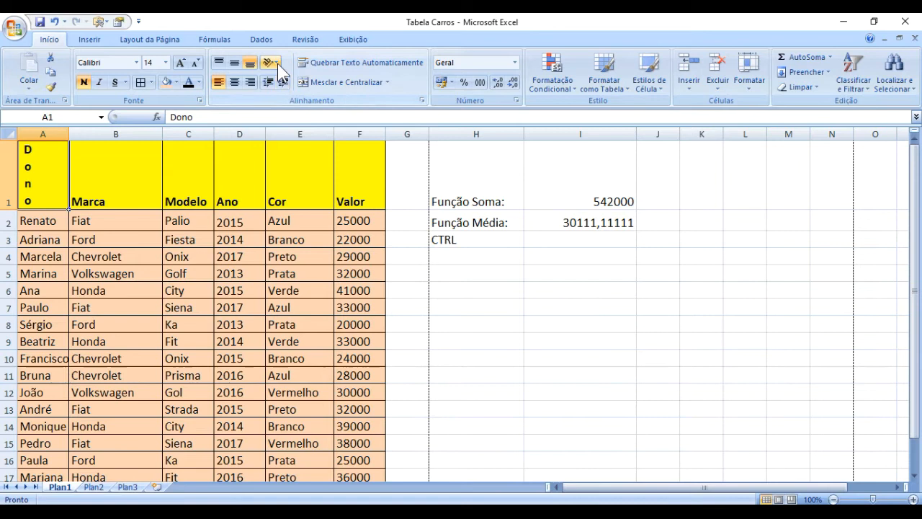
Tilt the Dono header in A1 clockwise, switch it to counterclockwise, and return it to clockwise.
click(271, 62)
click(299, 95)
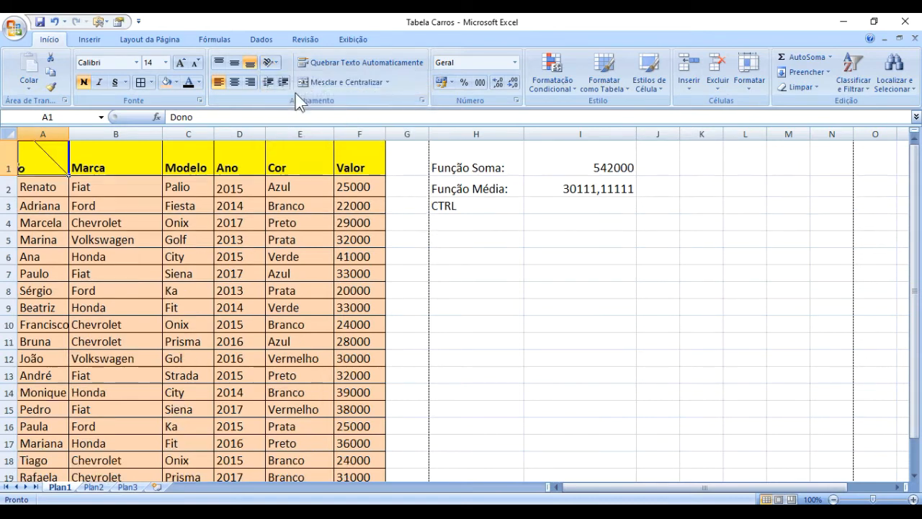
click(272, 64)
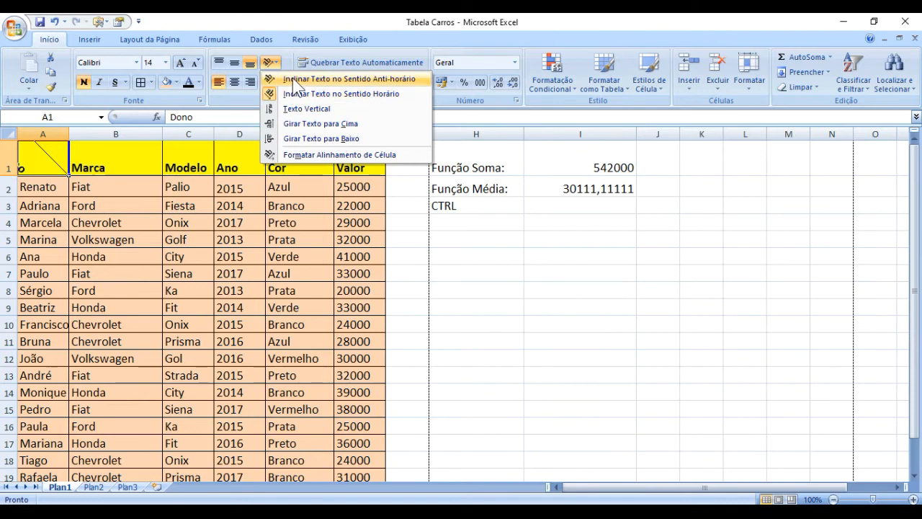
click(295, 80)
click(277, 67)
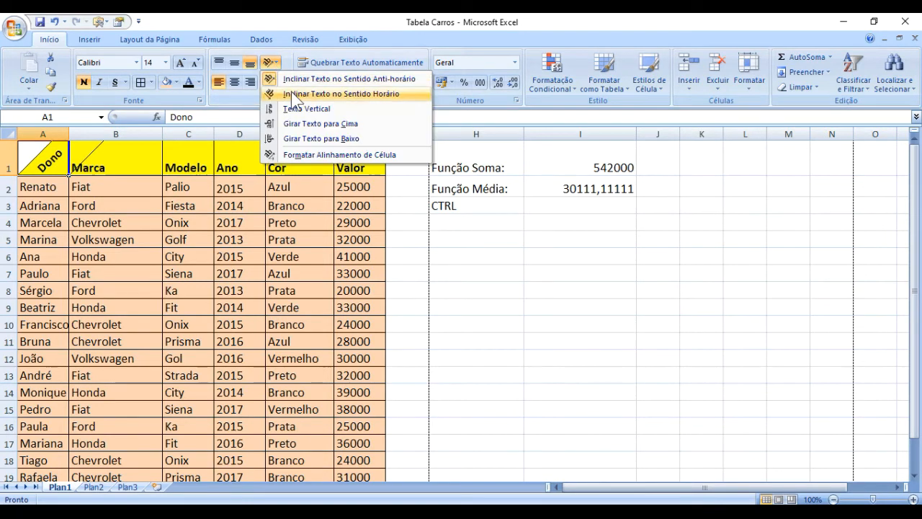
click(291, 92)
Enlarge cell A1 by widening column A and heightening row 1, and tilt the Dono header counterclockwise.
drag(69, 128, 122, 138)
drag(9, 176, 6, 204)
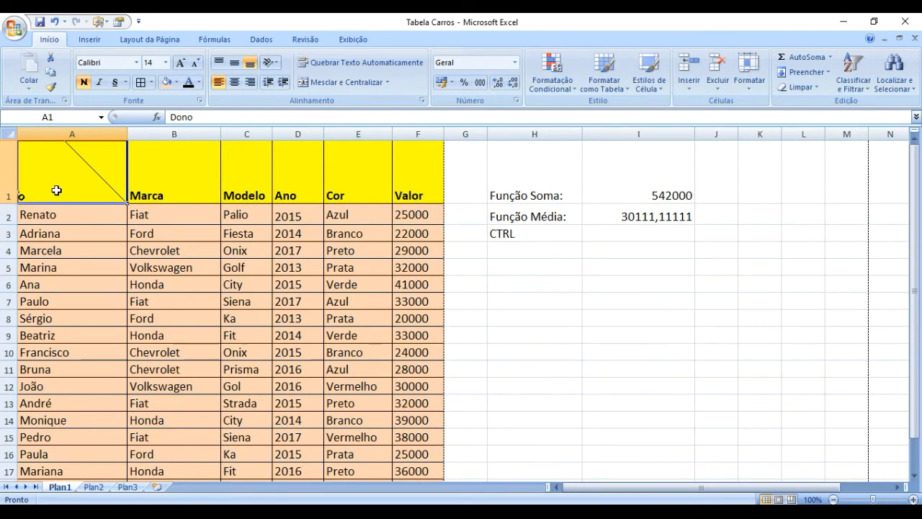
click(271, 62)
click(289, 79)
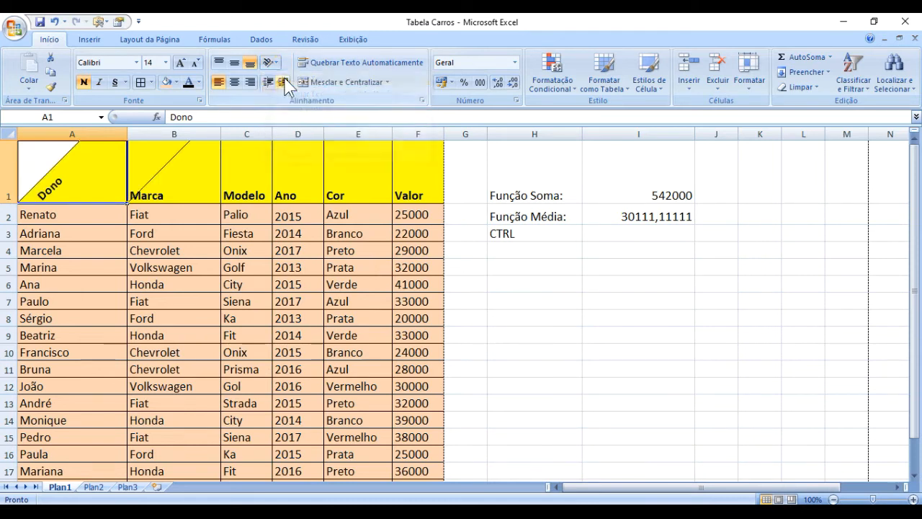
Try the vertical, rotated-up and rotated-down text orientations in turn on the Dono header in A1.
click(271, 62)
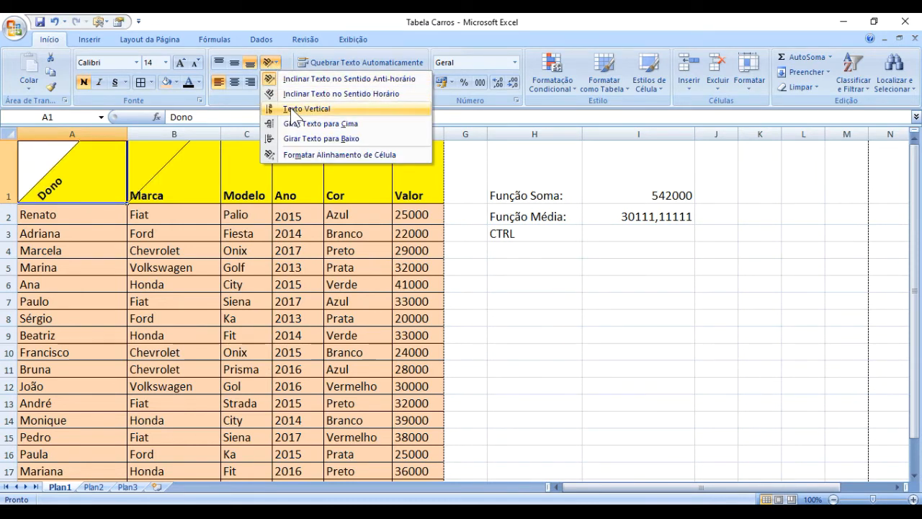
click(294, 110)
click(271, 62)
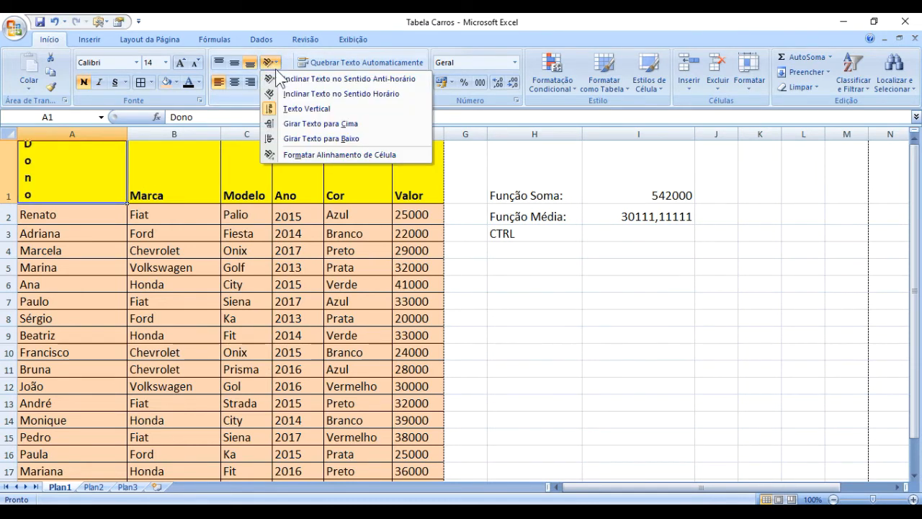
click(298, 125)
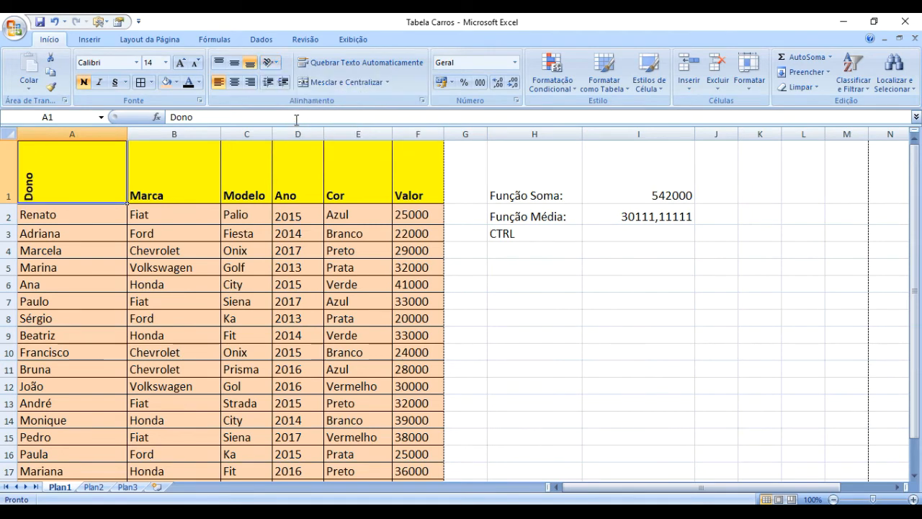
click(270, 62)
click(293, 139)
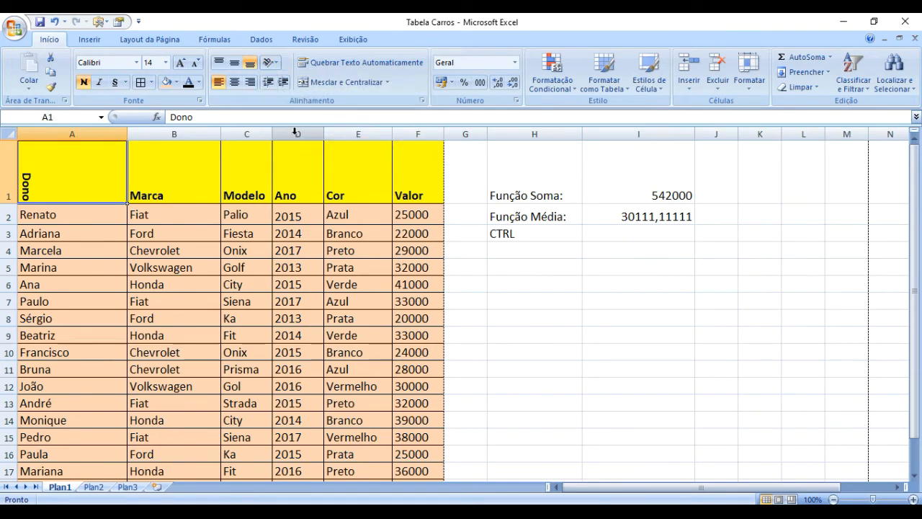
Examine the alignment and orientation settings of A1 in the cell formatting dialog and close it without changes.
click(271, 63)
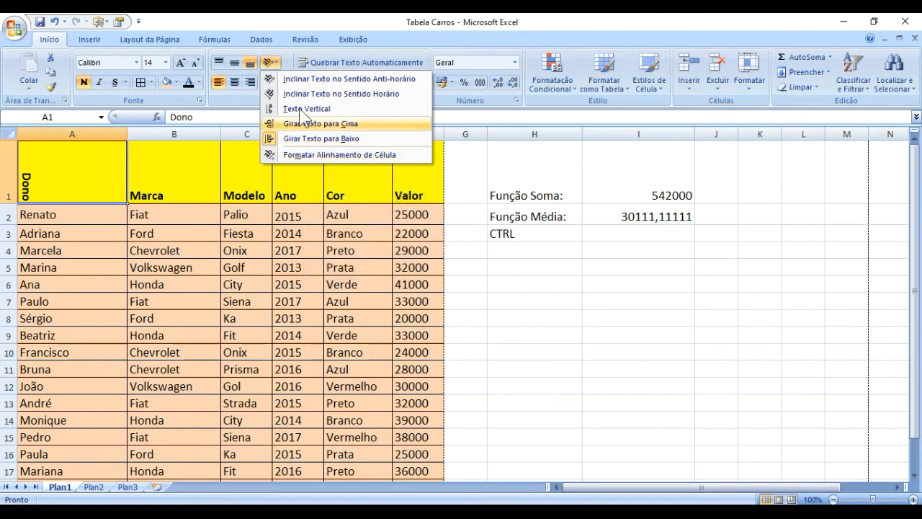
click(311, 154)
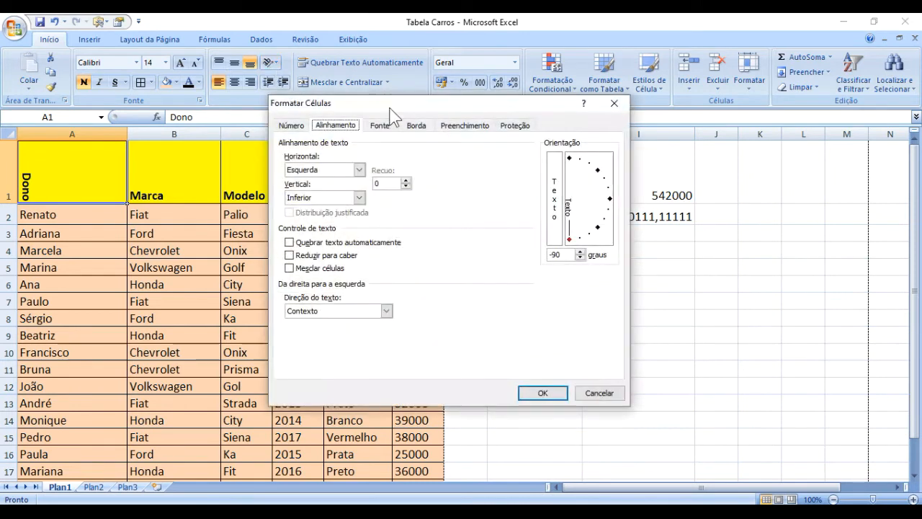
click(617, 106)
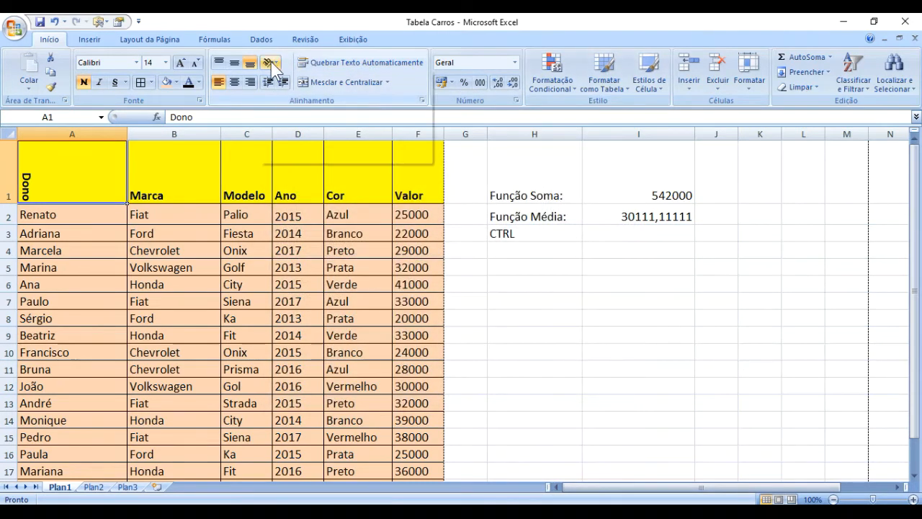
Tilt the Dono header counterclockwise once more, and undo all its orientation changes together with the column A and row 1 resizing.
click(270, 62)
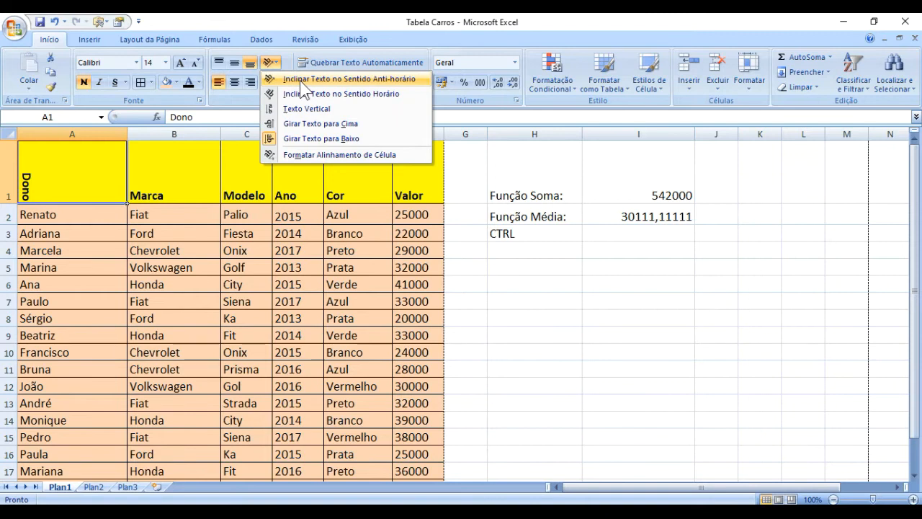
click(303, 80)
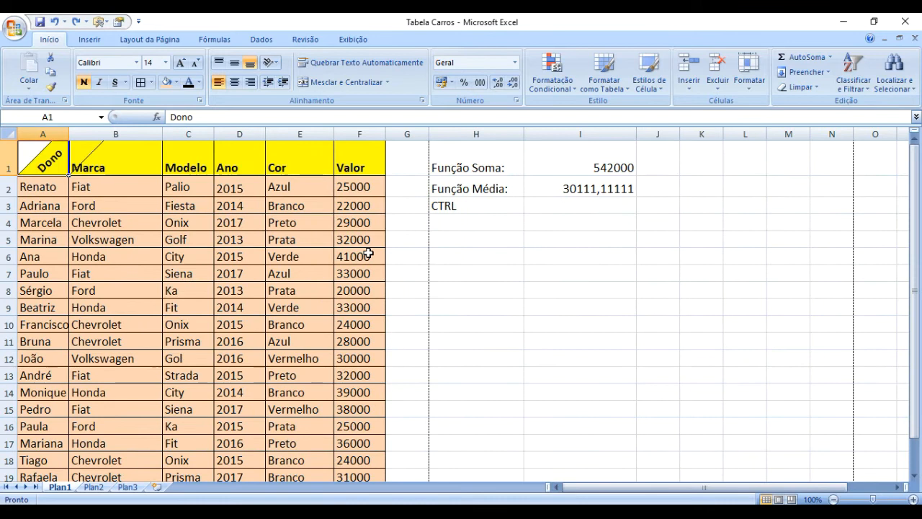
key(ctrl+z)
key(ctrl+z)
key(ctrl+z)
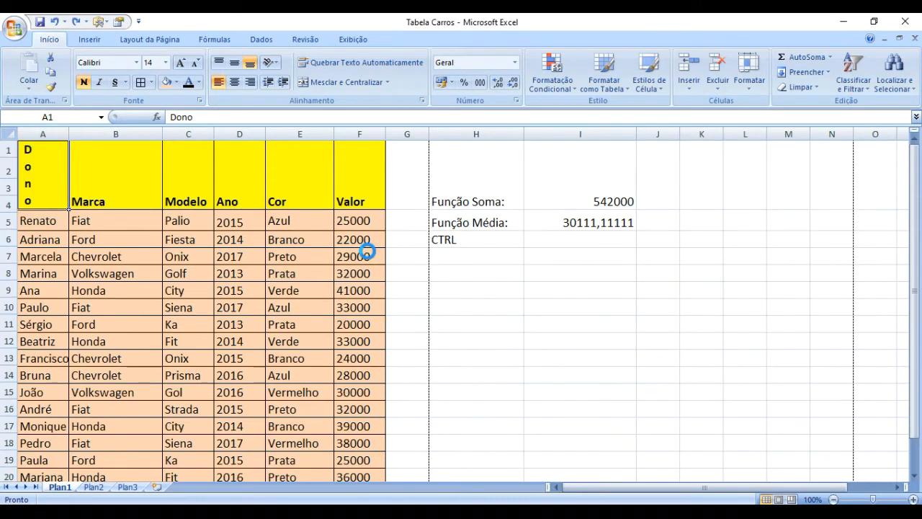
click(271, 62)
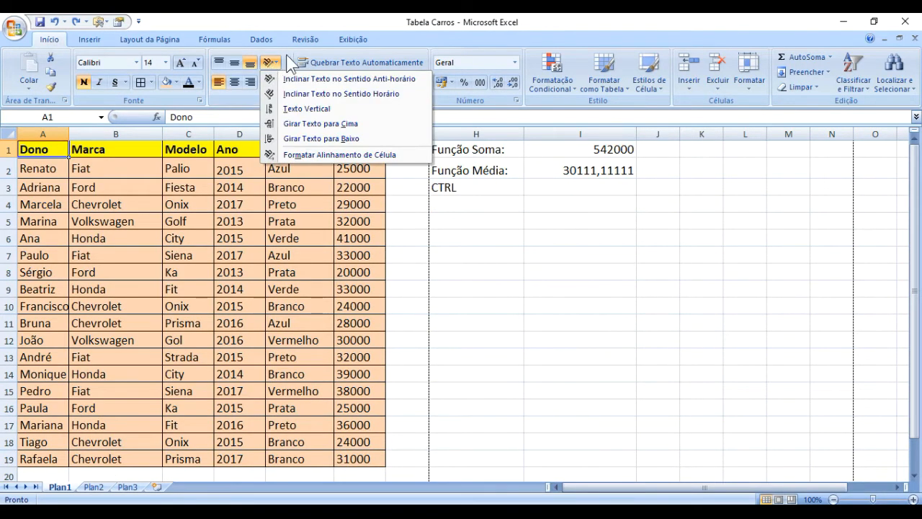
click(290, 57)
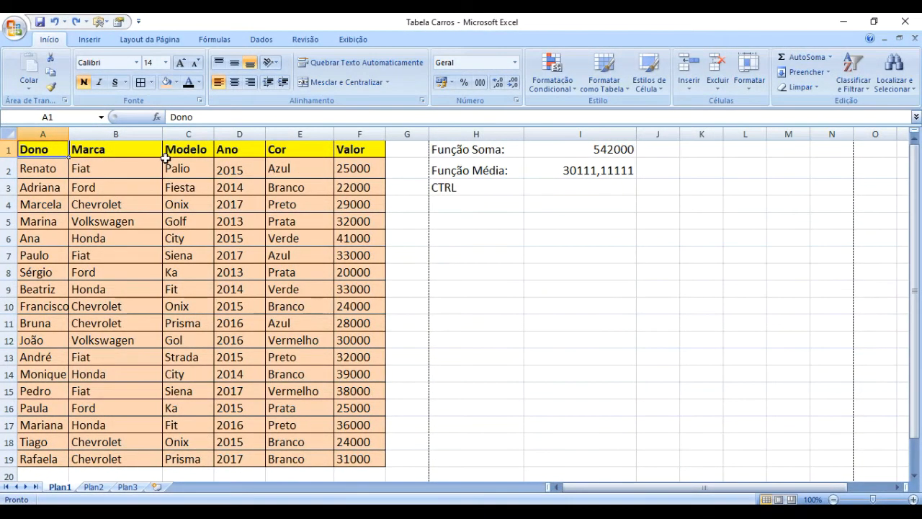
Narrow the Marca column until Volkswagen no longer fits, and toggle automatic text wrapping on B5, leaving it on.
drag(164, 130, 126, 133)
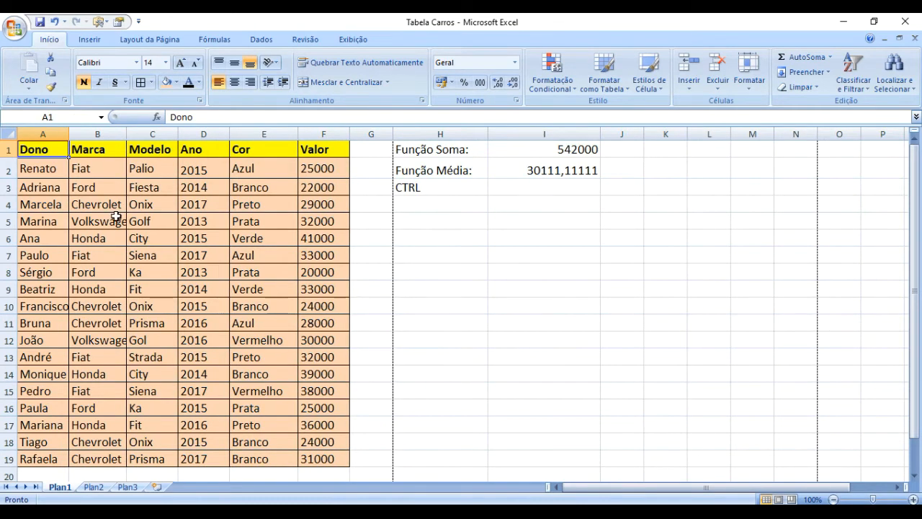
click(116, 216)
click(333, 62)
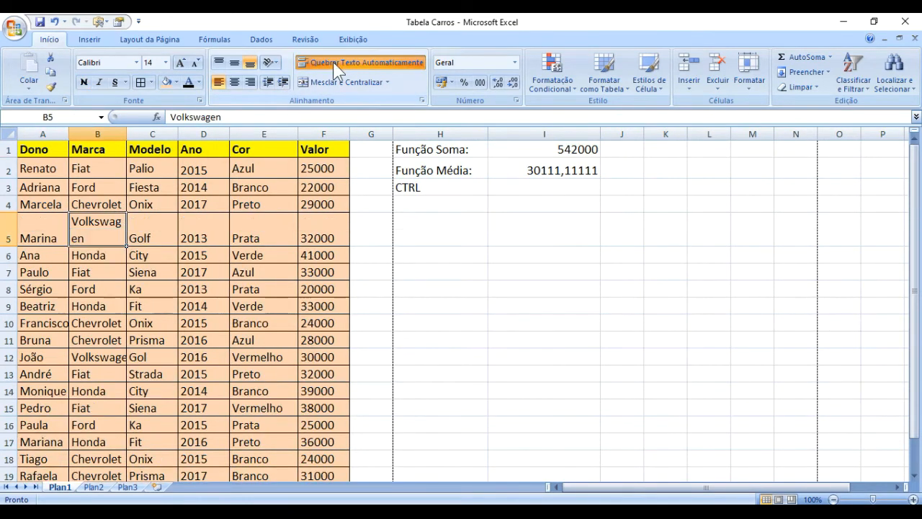
click(333, 63)
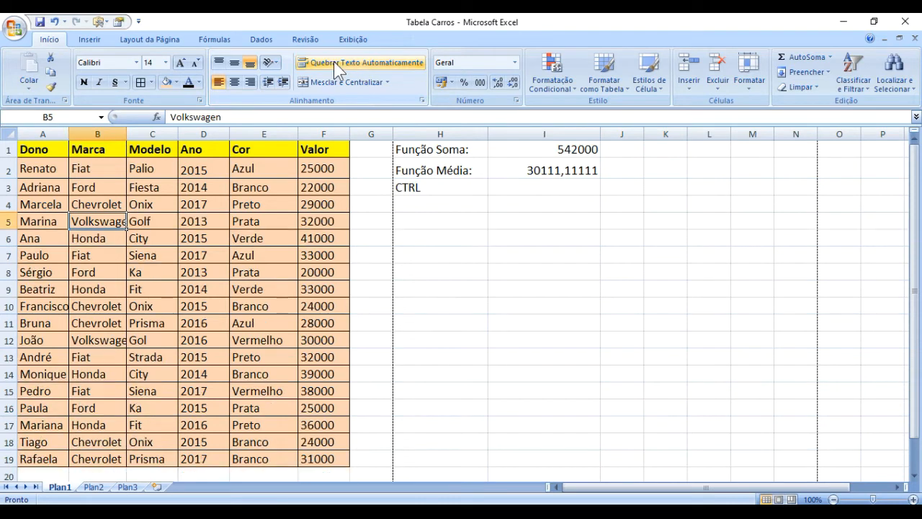
click(334, 62)
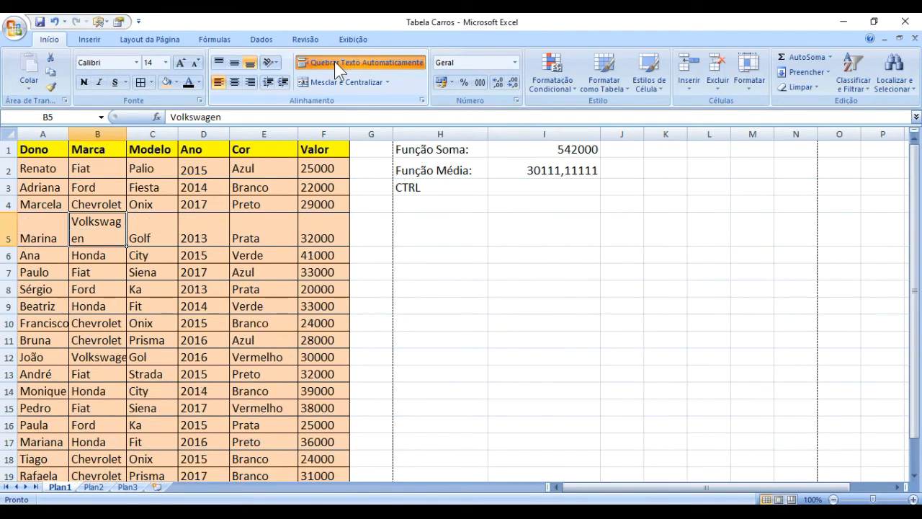
Toggle automatic text wrapping on B5 repeatedly, leaving it off, and widen the Marca column until Volkswagen fits on one line.
click(334, 62)
click(334, 61)
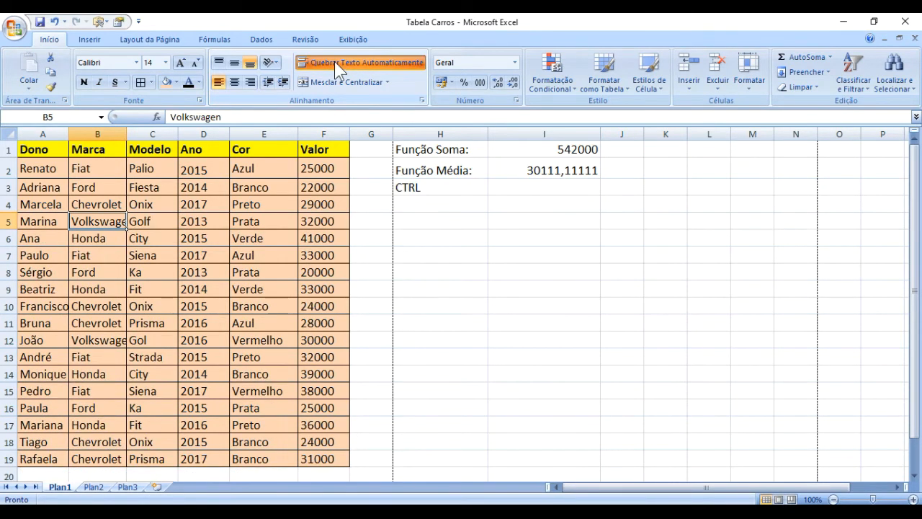
click(334, 61)
click(335, 61)
click(334, 61)
click(334, 62)
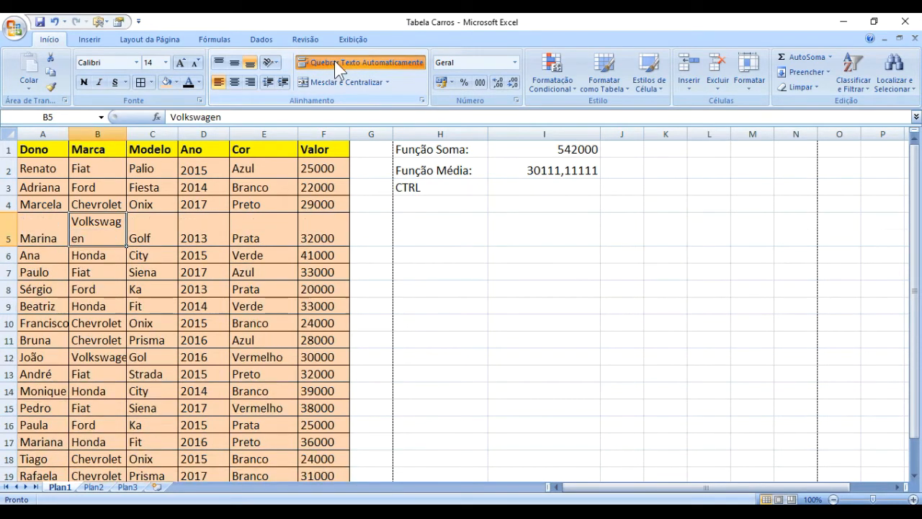
click(335, 62)
click(335, 61)
click(335, 61)
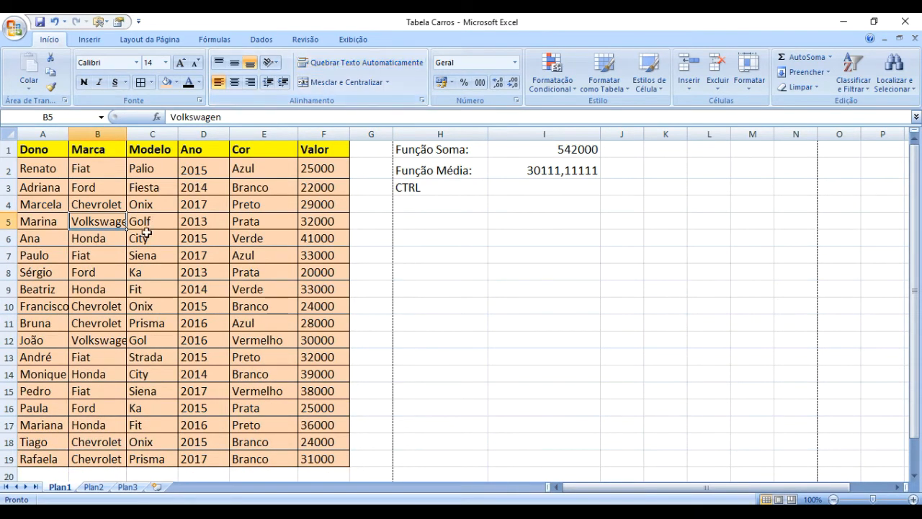
drag(126, 134, 153, 127)
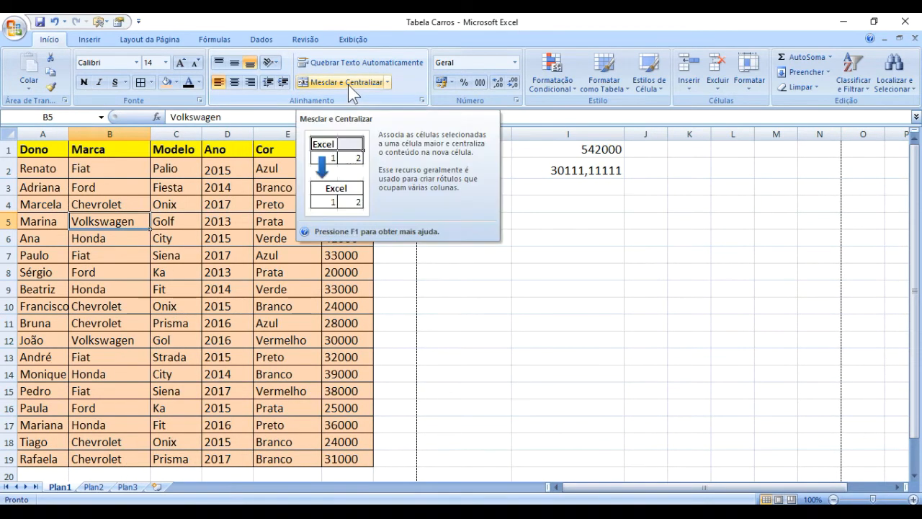
Merge the Marca and Modelo header cells B1:C1 without centering, accepting that only the upper-left value is kept.
click(386, 83)
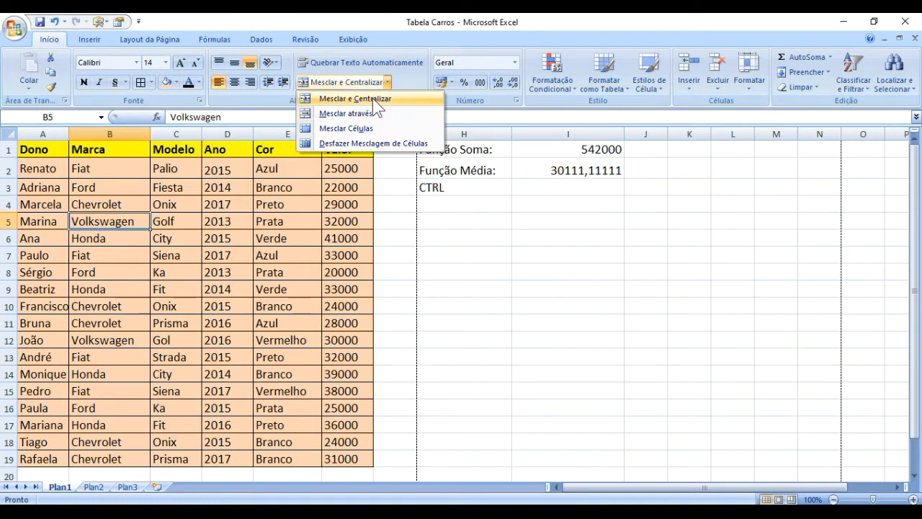
click(411, 238)
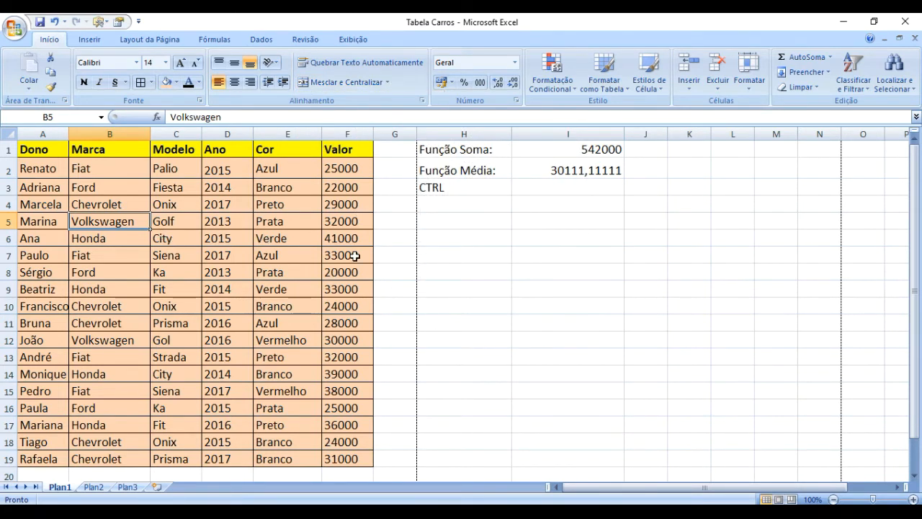
drag(102, 152, 174, 154)
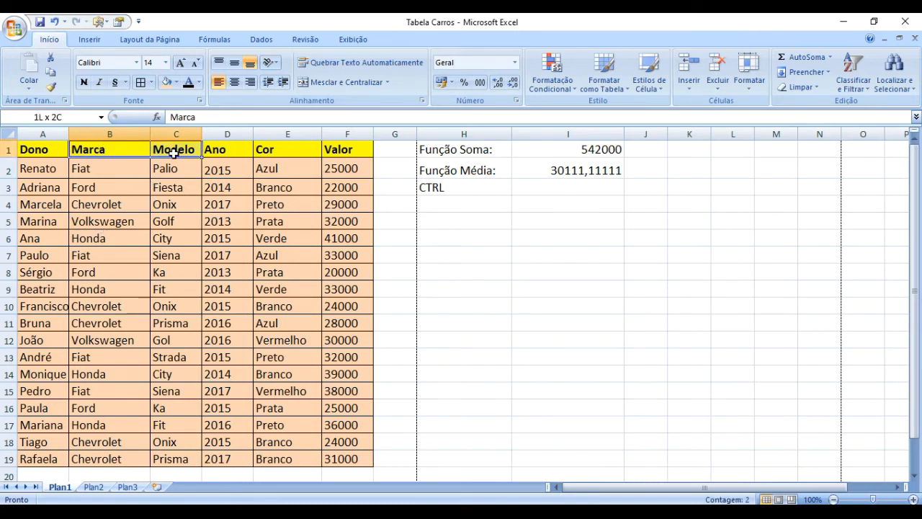
click(92, 154)
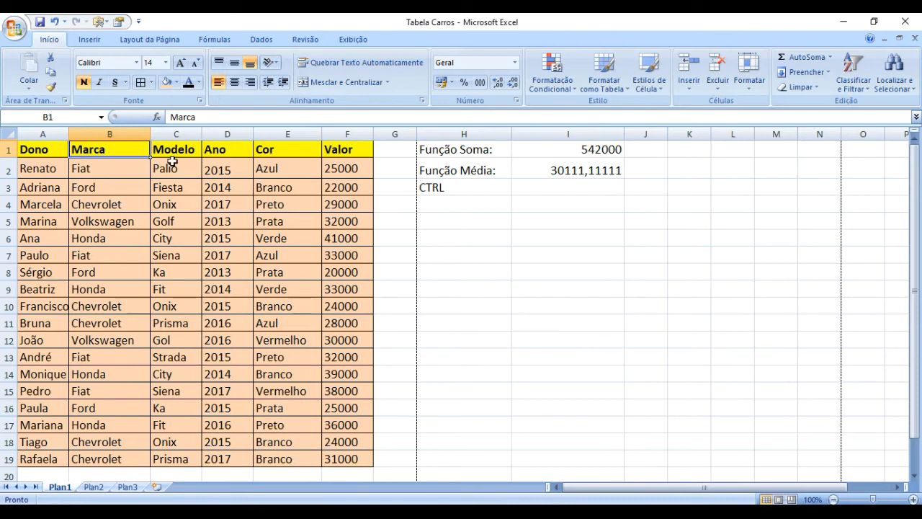
click(163, 201)
drag(126, 148, 173, 151)
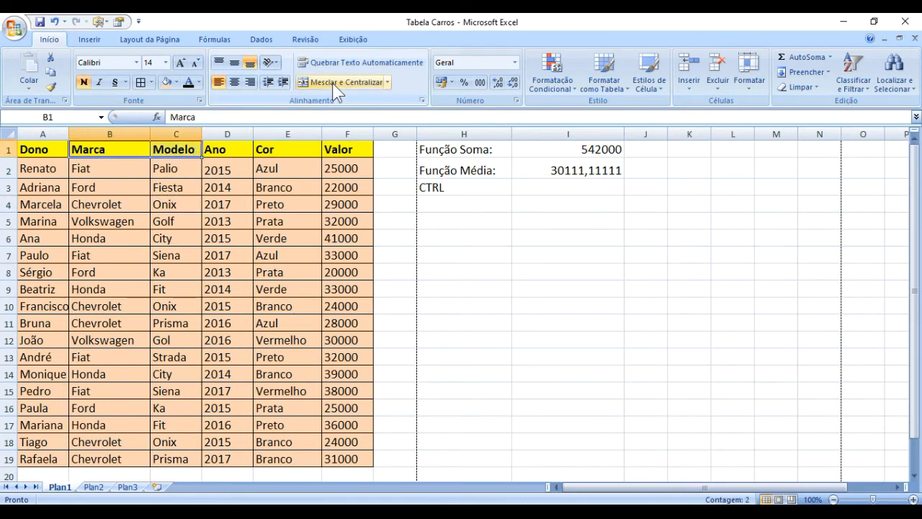
click(387, 81)
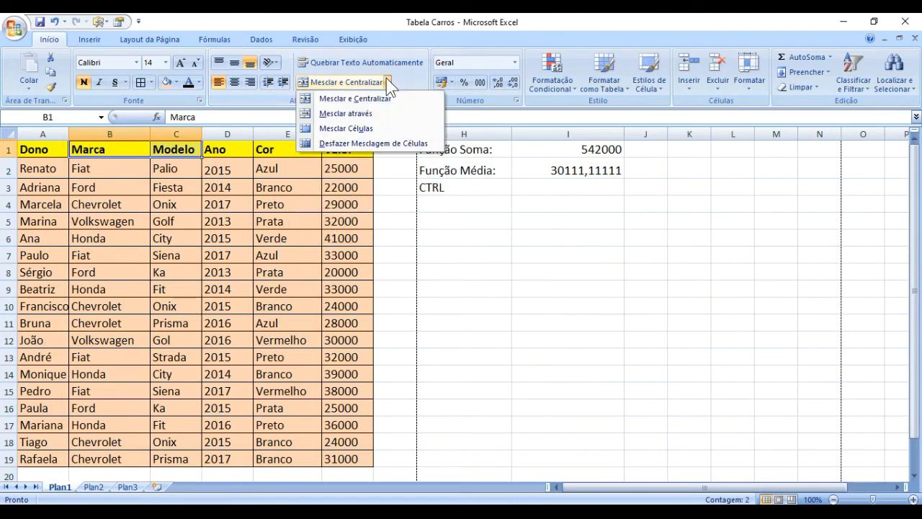
click(337, 129)
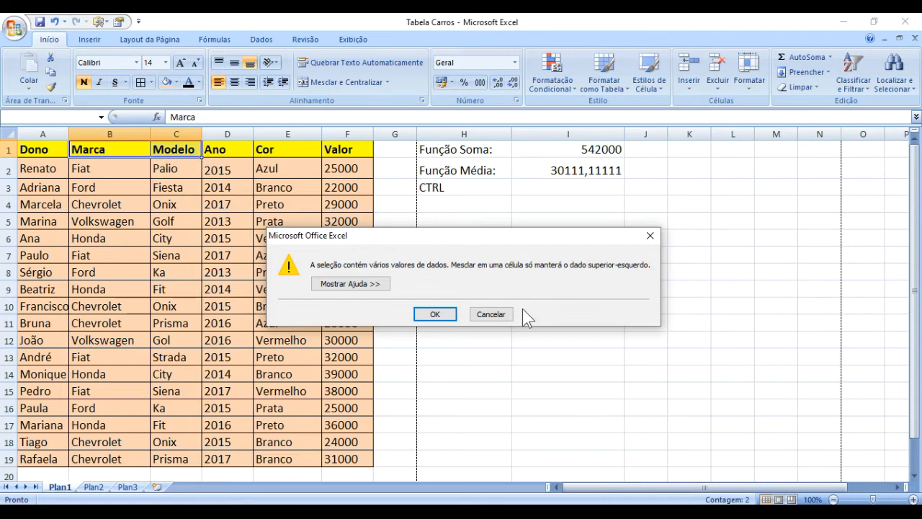
click(434, 314)
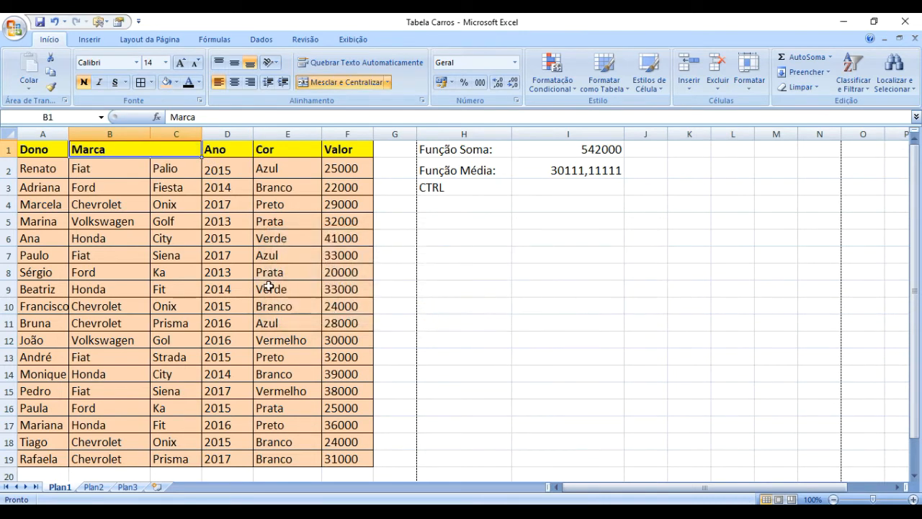
Examine how the merged header cell spans columns B and C by comparing it with the separate cells below.
click(176, 254)
click(112, 153)
click(161, 186)
click(126, 151)
click(169, 192)
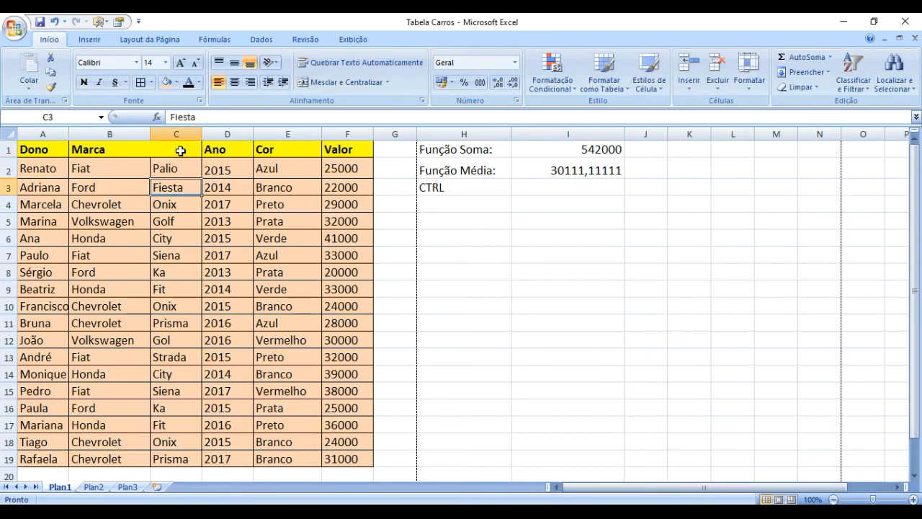
click(181, 151)
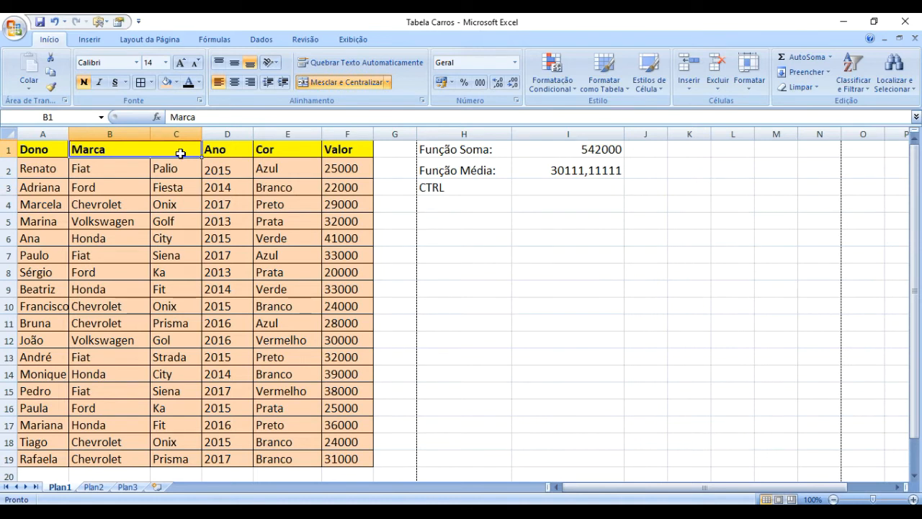
click(171, 169)
click(176, 150)
click(173, 166)
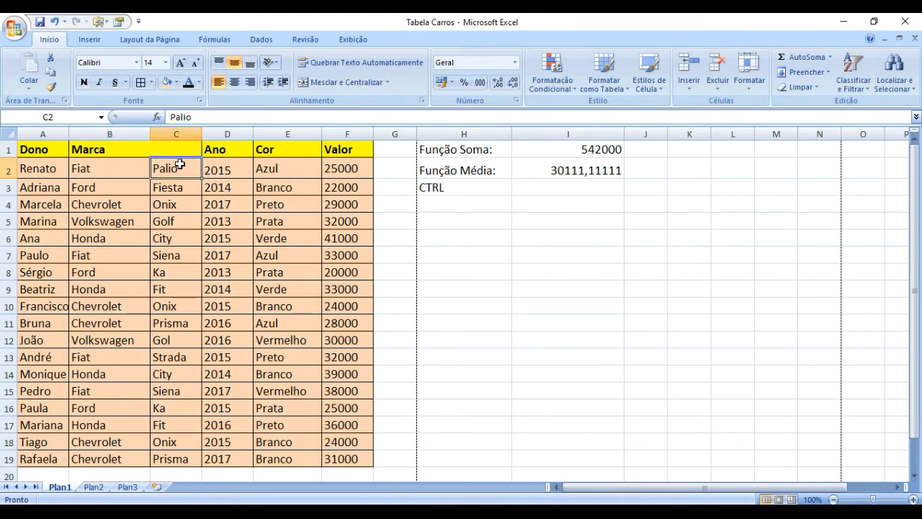
click(174, 149)
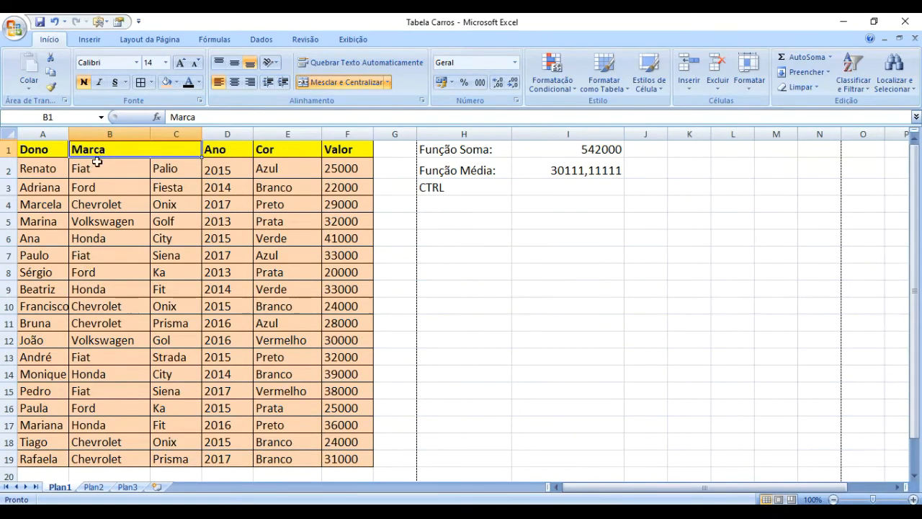
Undo the merge of the Marca and Modelo header cells and deselect them.
click(99, 188)
click(106, 149)
key(ctrl+z)
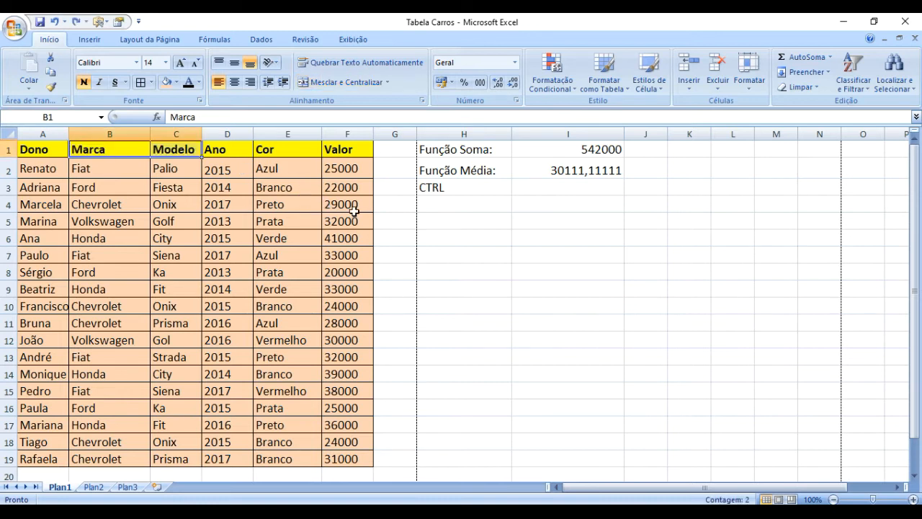
click(406, 231)
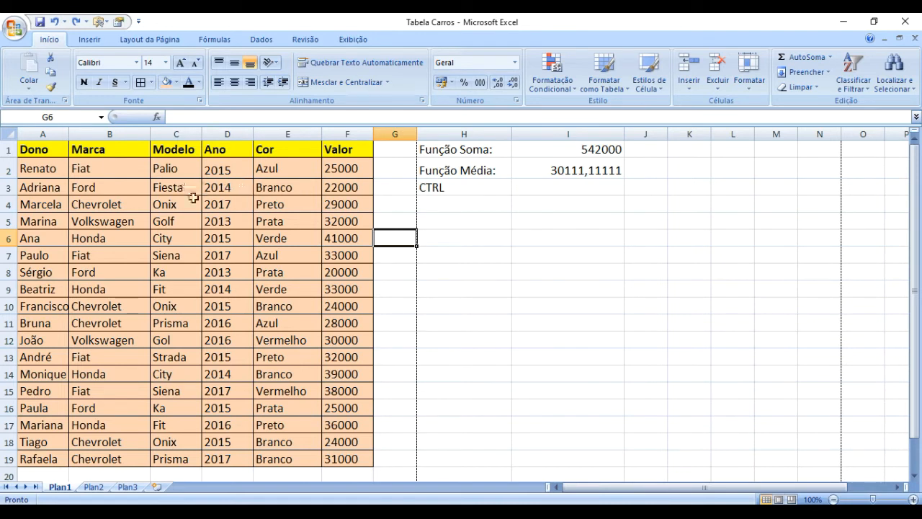
click(393, 203)
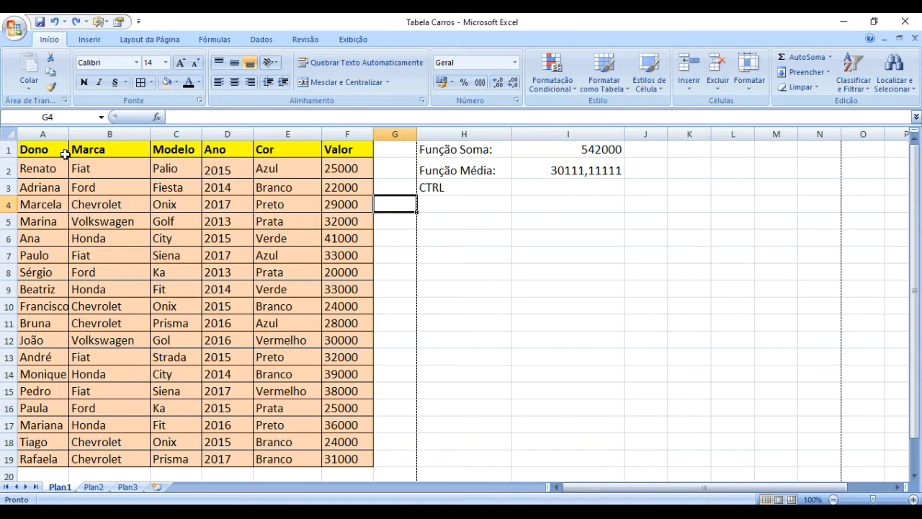
click(32, 151)
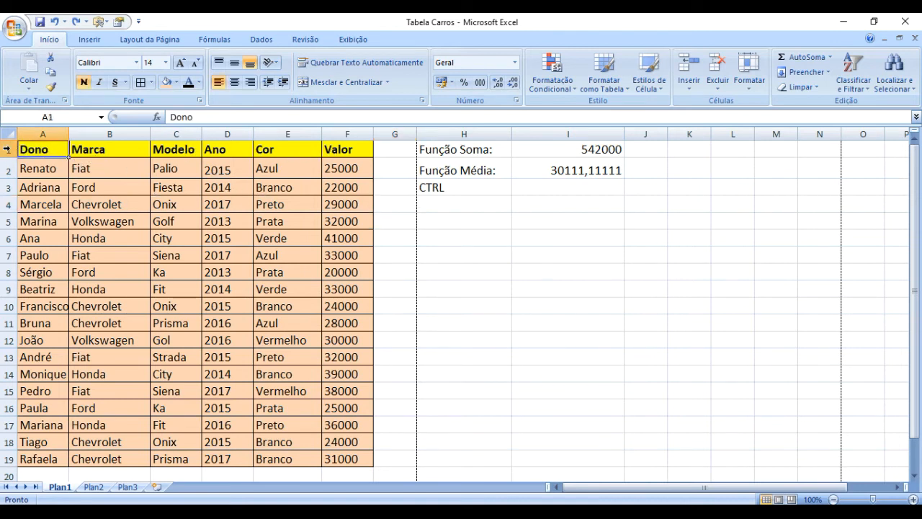
click(7, 150)
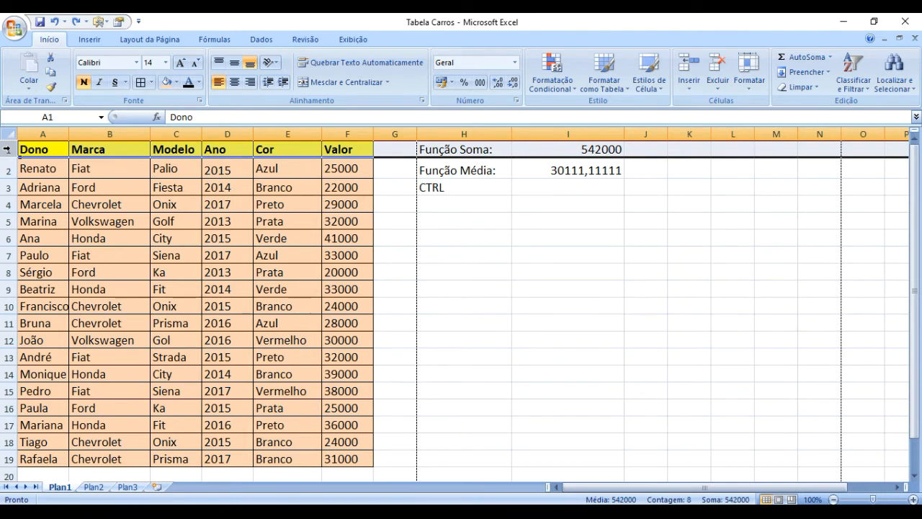
click(9, 170)
right_click(12, 170)
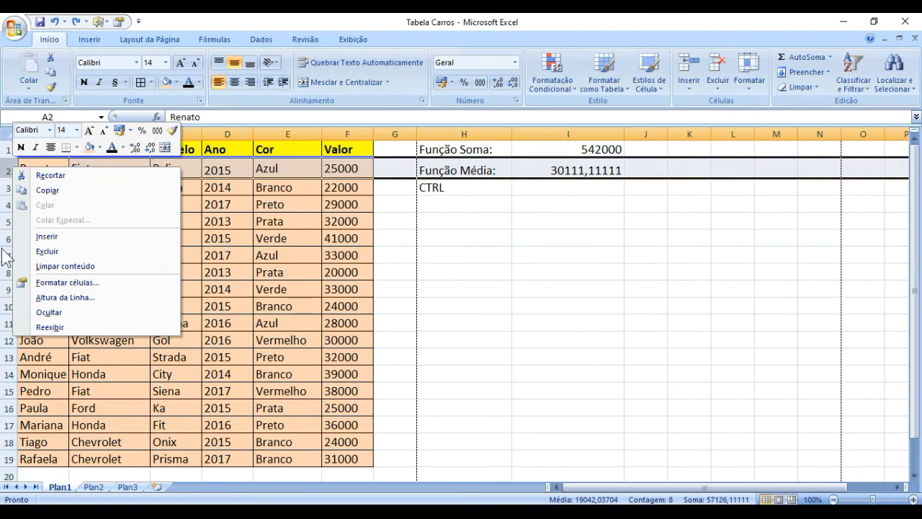
click(10, 166)
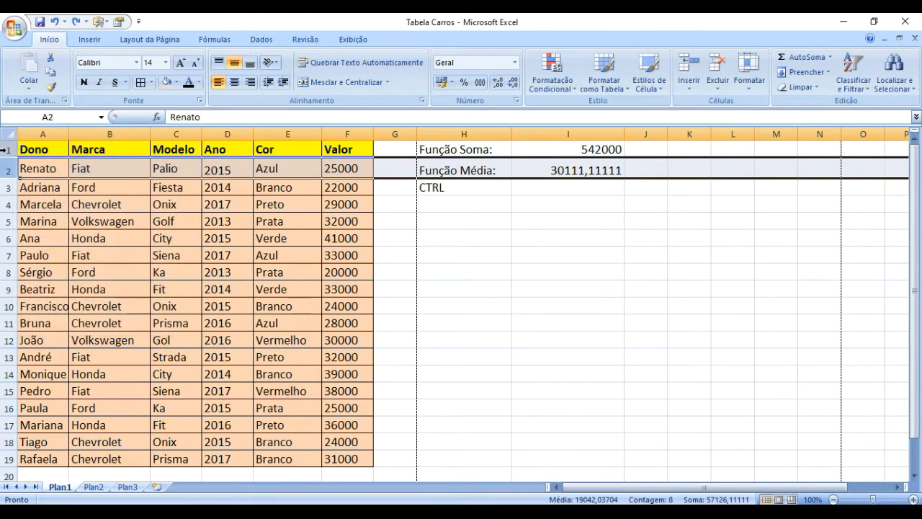
click(11, 187)
click(8, 221)
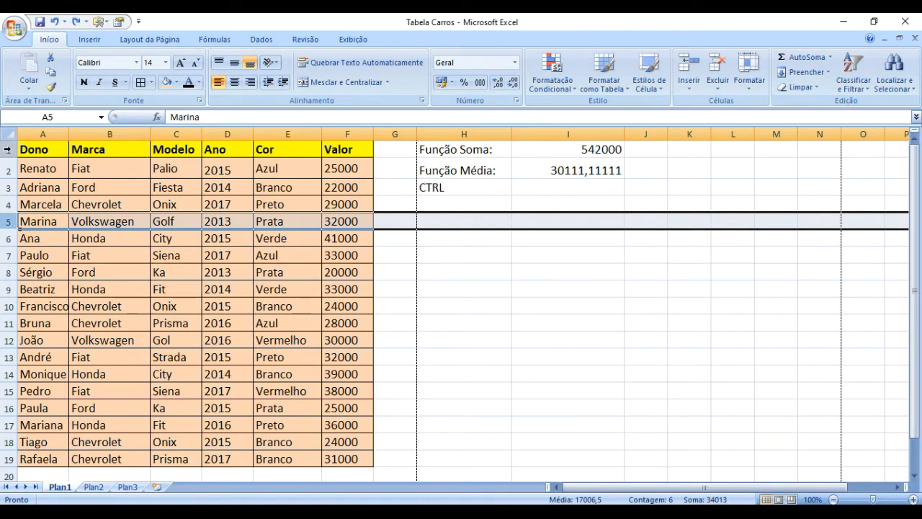
Insert a blank row above the table's header row.
click(7, 149)
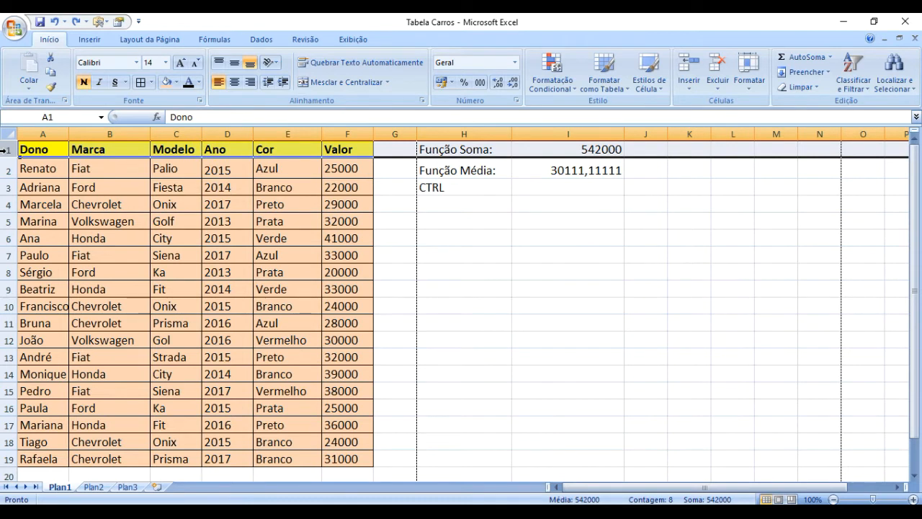
right_click(8, 150)
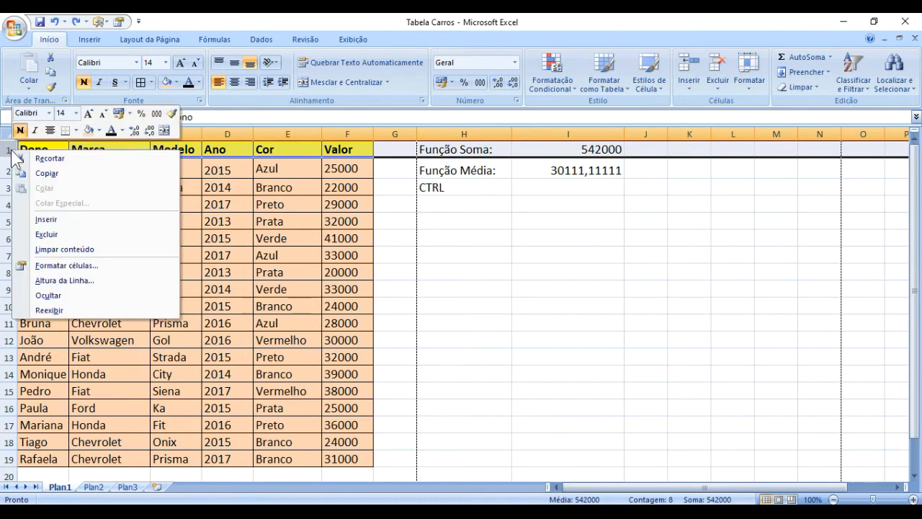
click(54, 222)
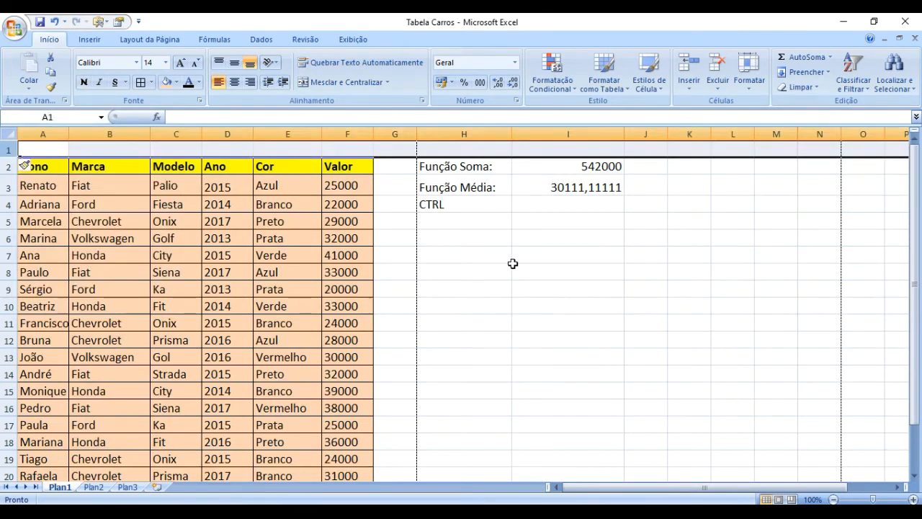
click(566, 287)
Inspect the new row and the shifted header, and check which range the SOMA formula in I2 refers to without changing it.
click(33, 149)
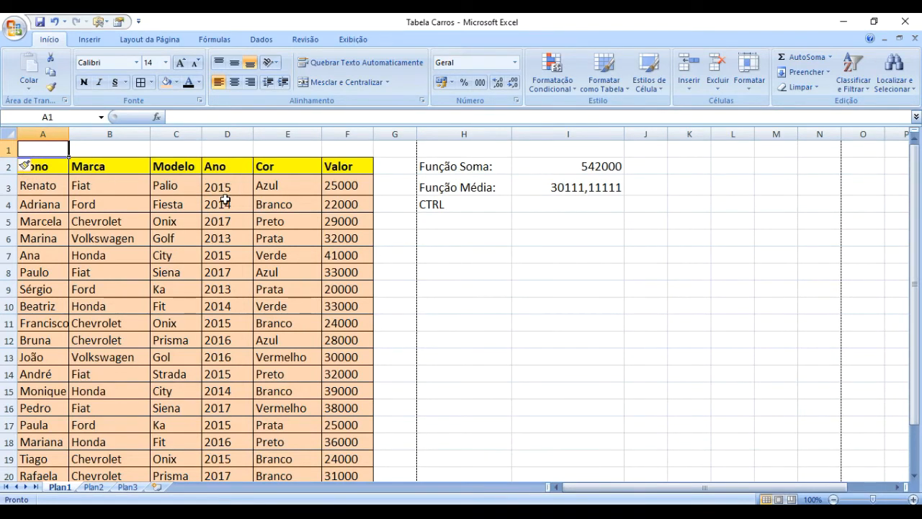
click(52, 168)
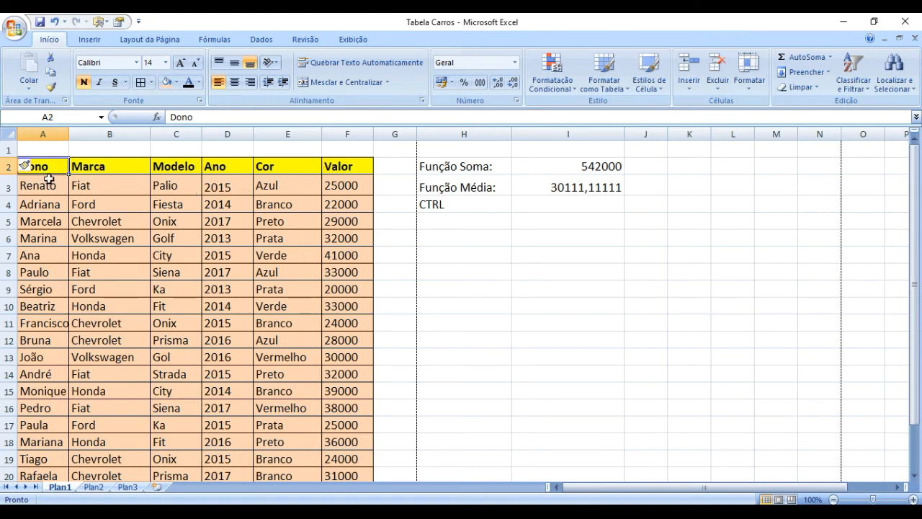
click(593, 168)
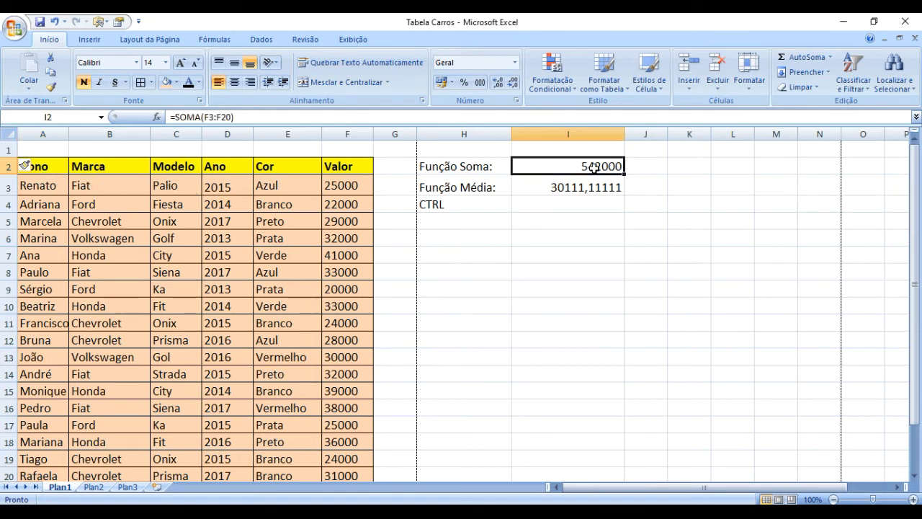
double_click(594, 166)
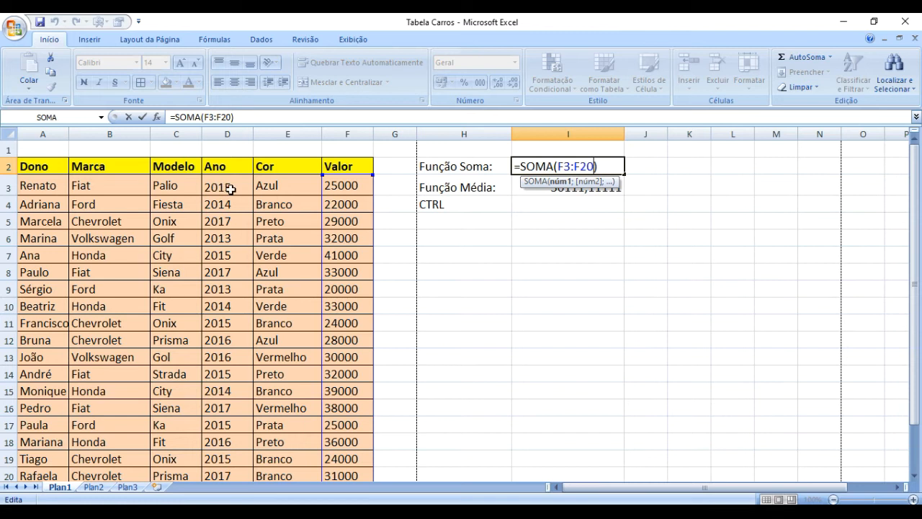
key(ctrl+Return)
Enter the title "Estacionamento de veículos" in cell A1 above the table headers.
click(46, 149)
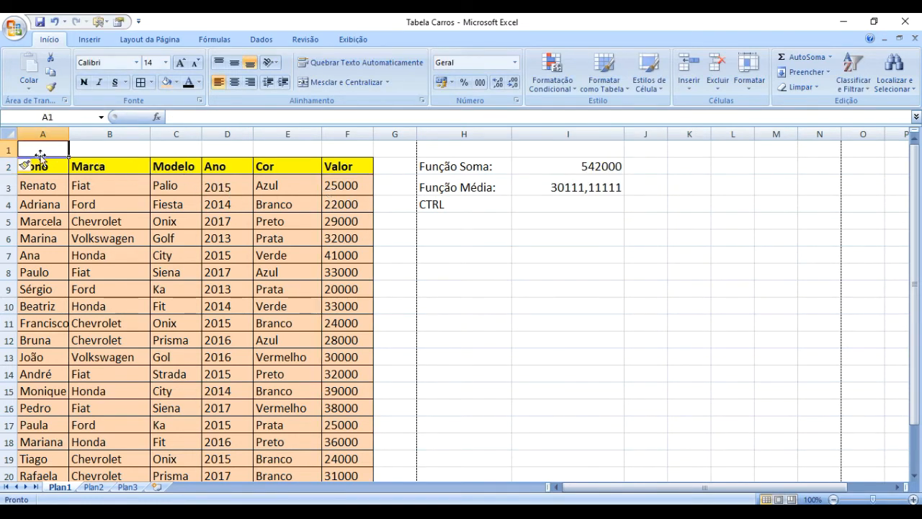
drag(51, 147, 285, 153)
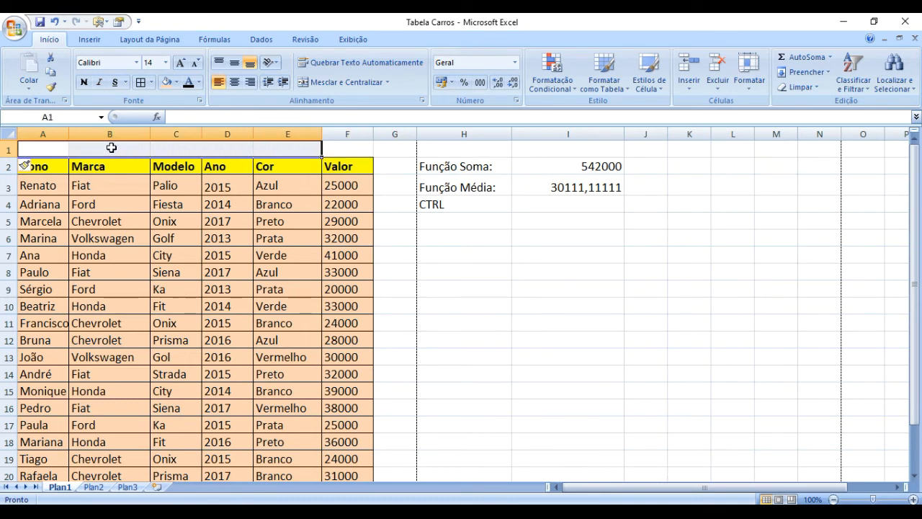
drag(43, 148, 356, 150)
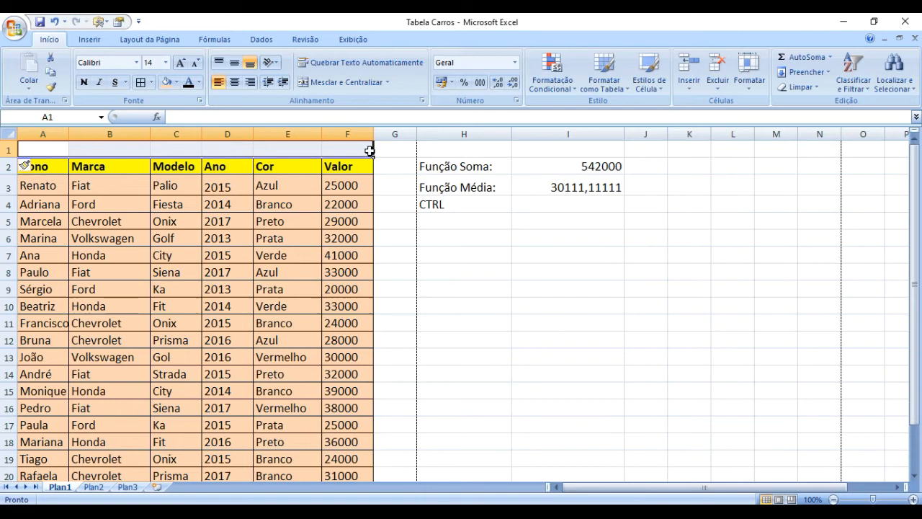
click(43, 142)
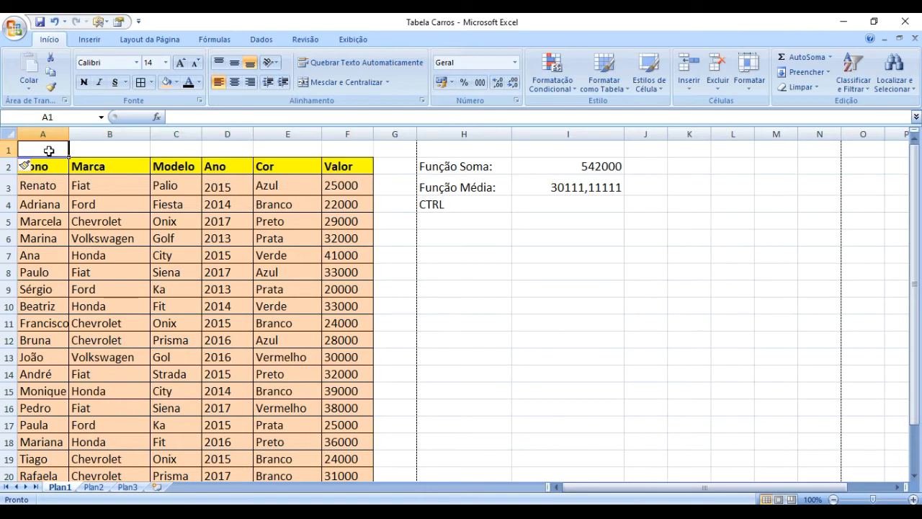
text(E)
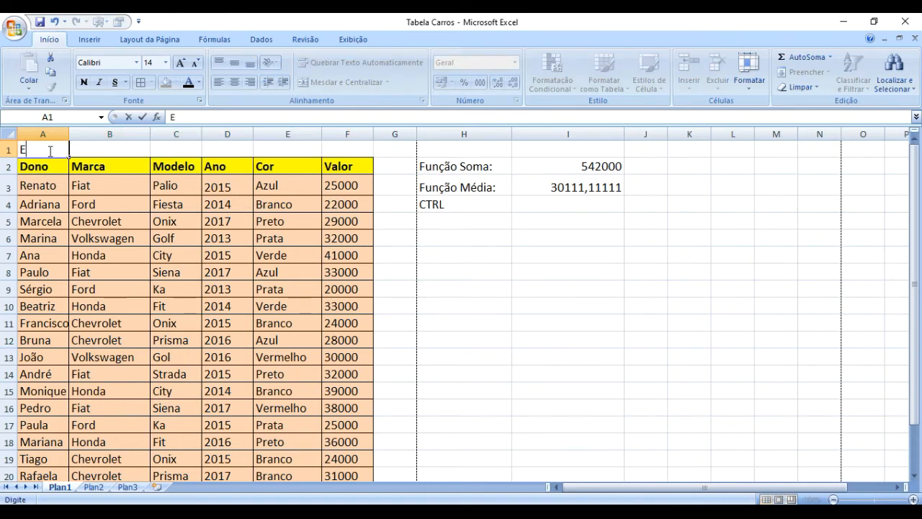
text(stacionamento de)
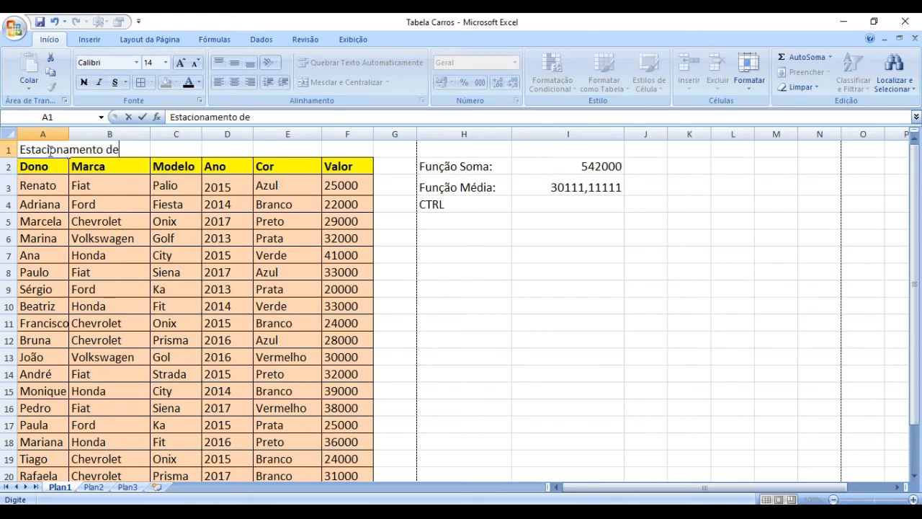
text( veículos)
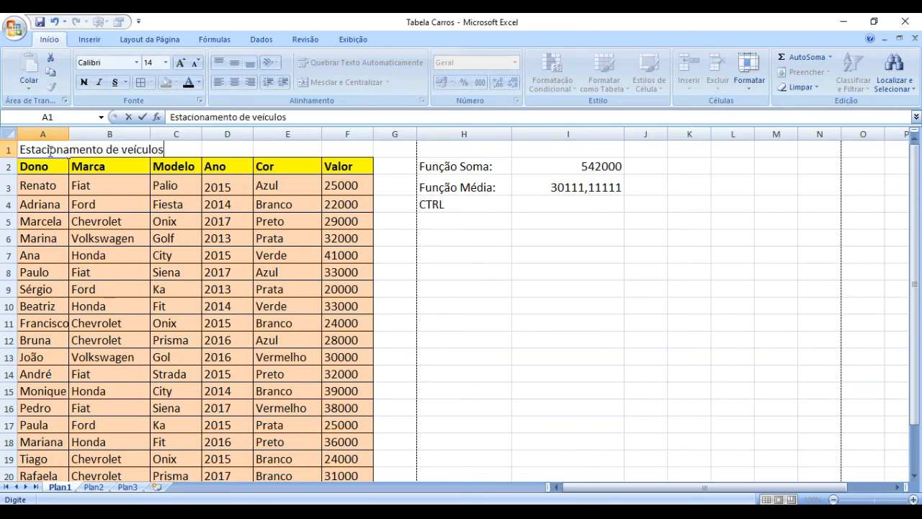
click(397, 241)
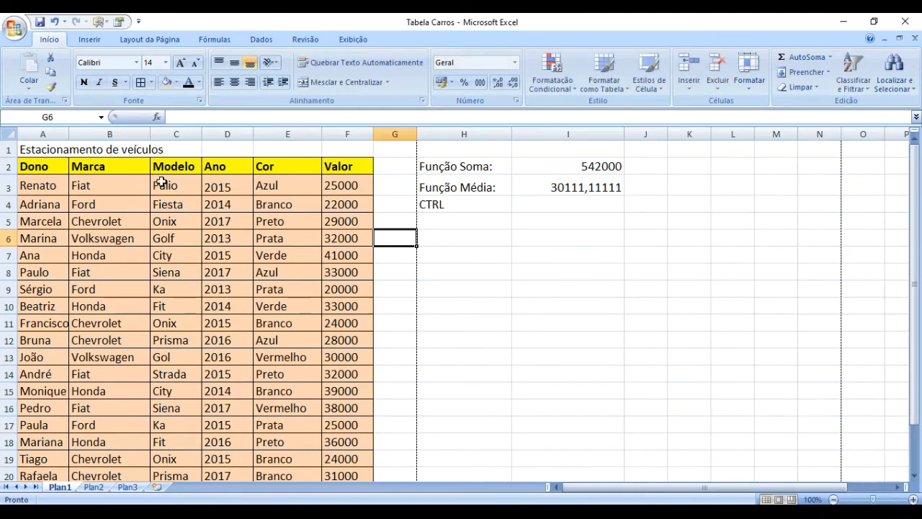
Compare the contents of A1 and B1, and auto-fit column A to the full title text.
click(27, 150)
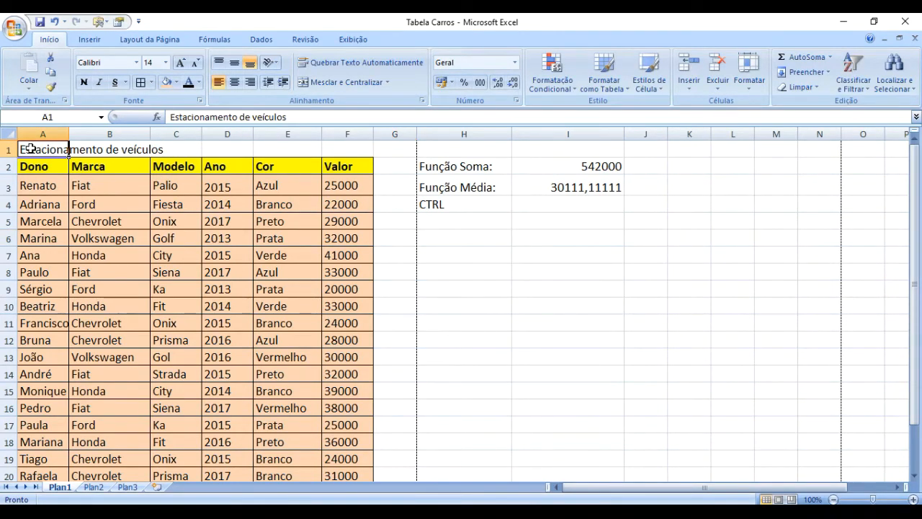
click(101, 150)
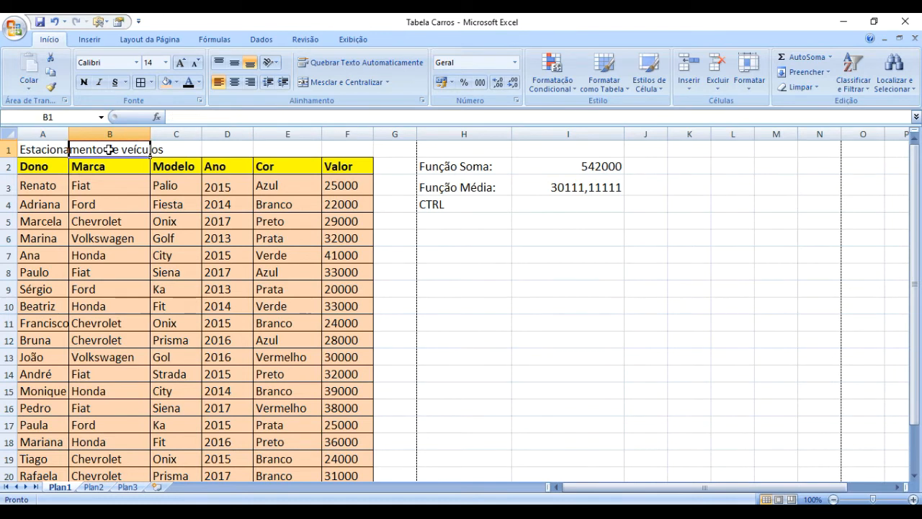
click(47, 150)
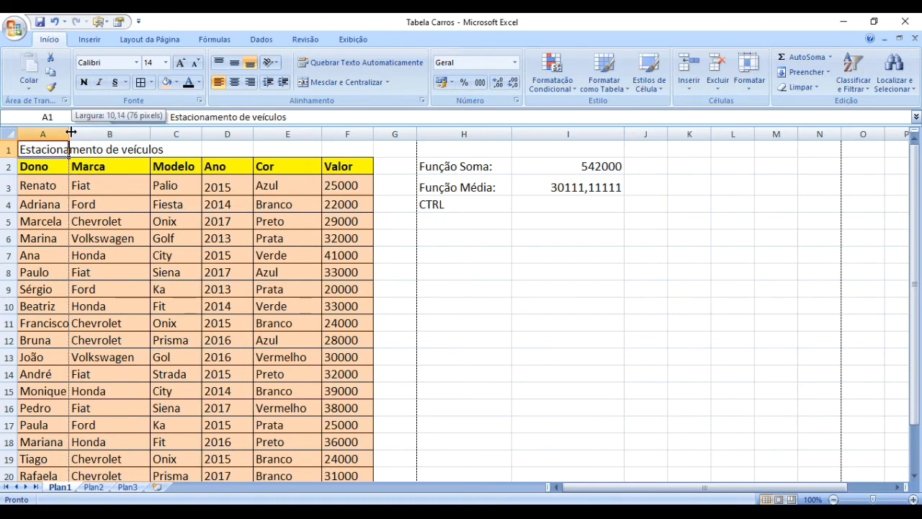
double_click(67, 134)
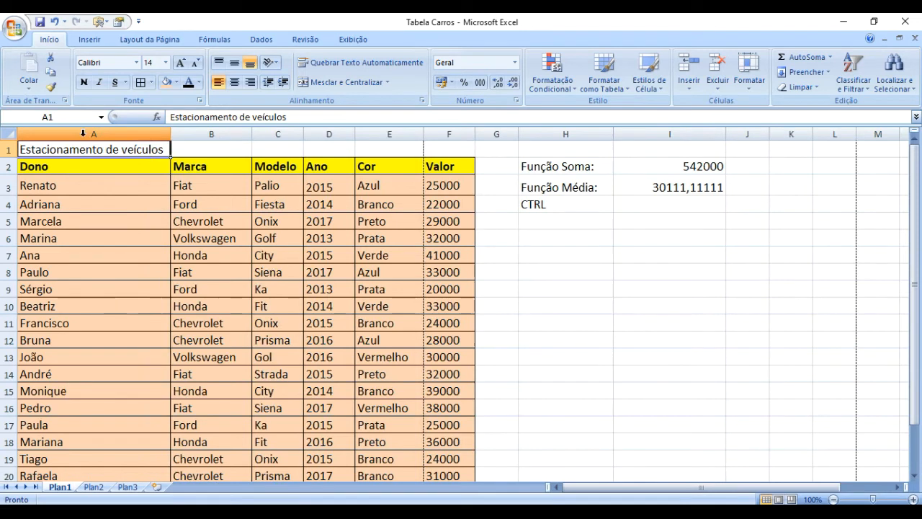
Enter "Estacionamento" in cell B1 beside the title.
click(184, 149)
text(E)
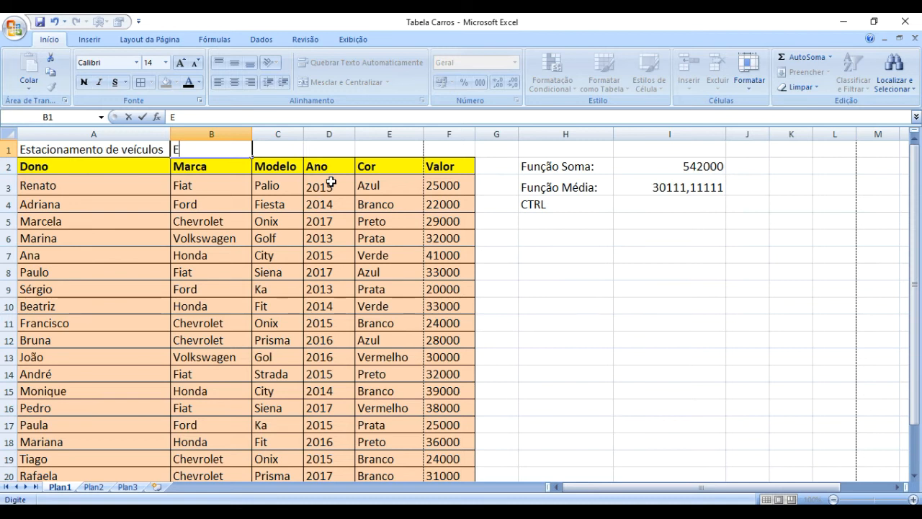
text(stacionamento)
key(Return)
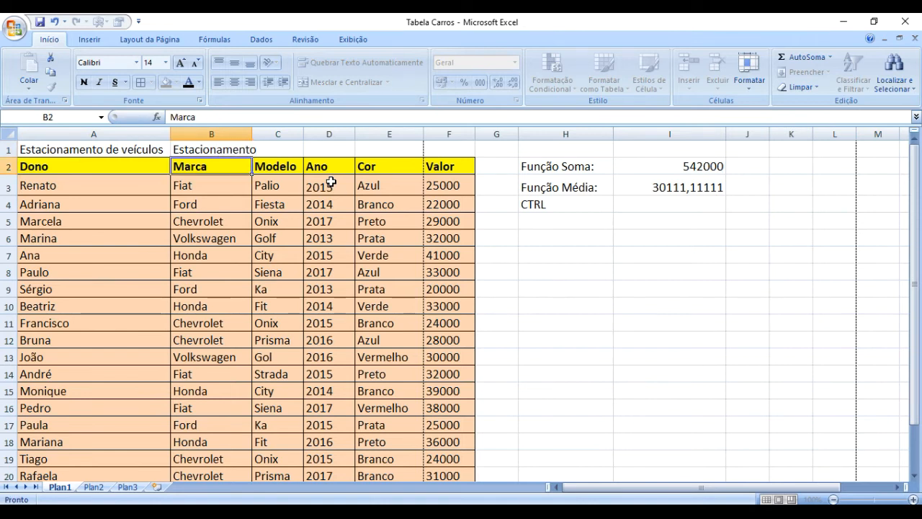
Narrow column A to roughly the width of the owner names and check how the title in A1 displays beside the filled B1.
drag(170, 134, 103, 147)
click(227, 240)
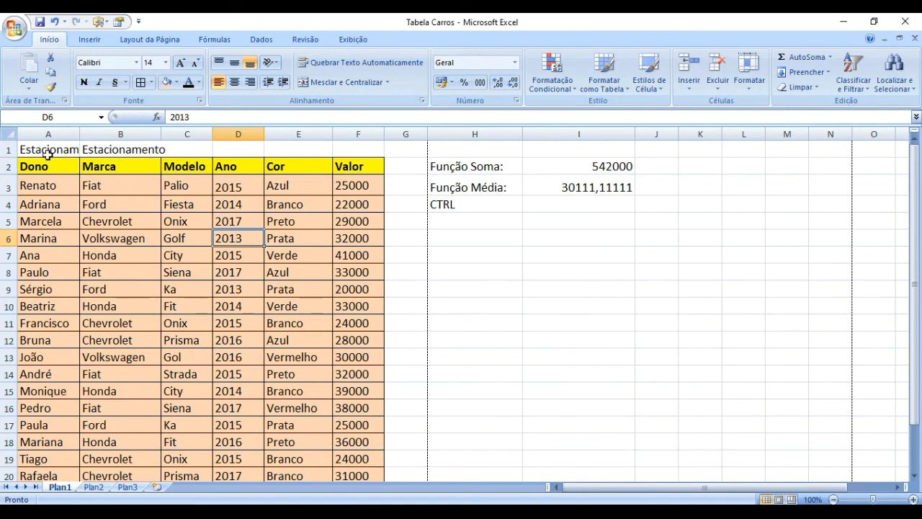
click(48, 153)
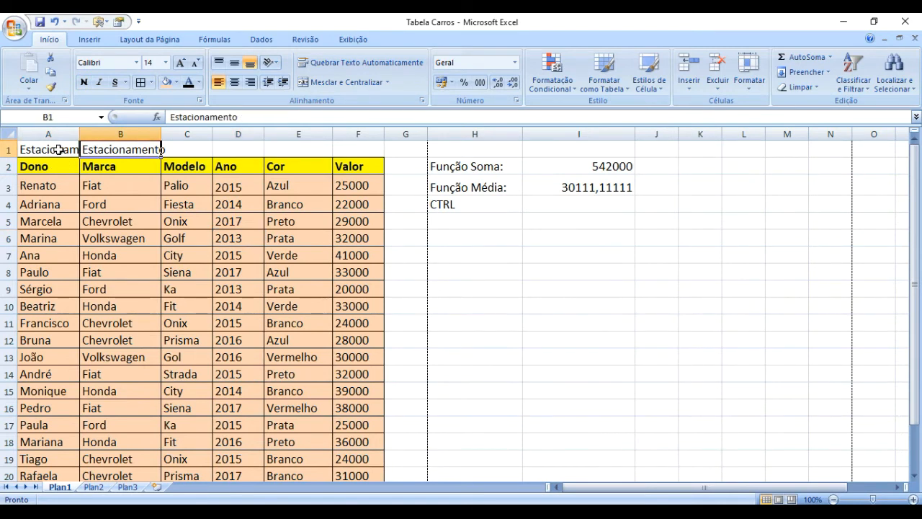
click(117, 149)
drag(163, 149, 164, 149)
drag(347, 154, 124, 152)
Widen column A again to fit the whole title and compare its width with the owner names below.
double_click(79, 133)
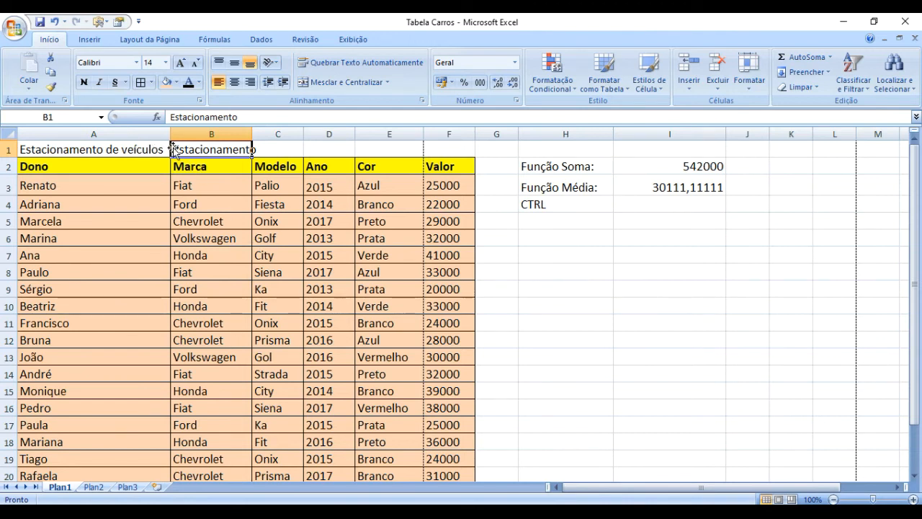
click(87, 178)
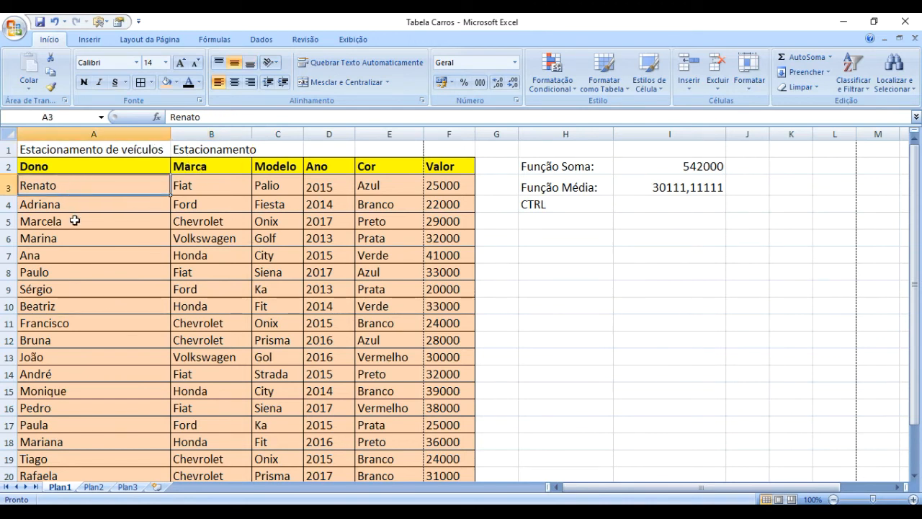
click(116, 258)
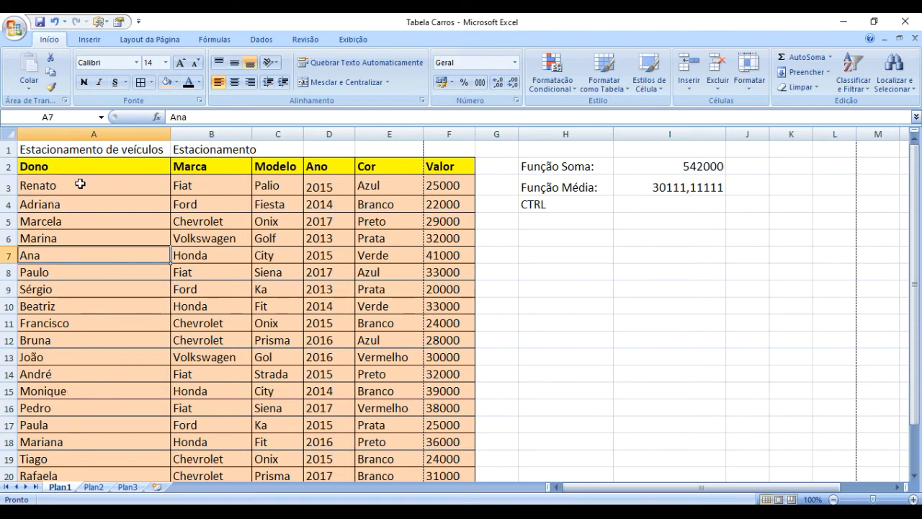
click(78, 184)
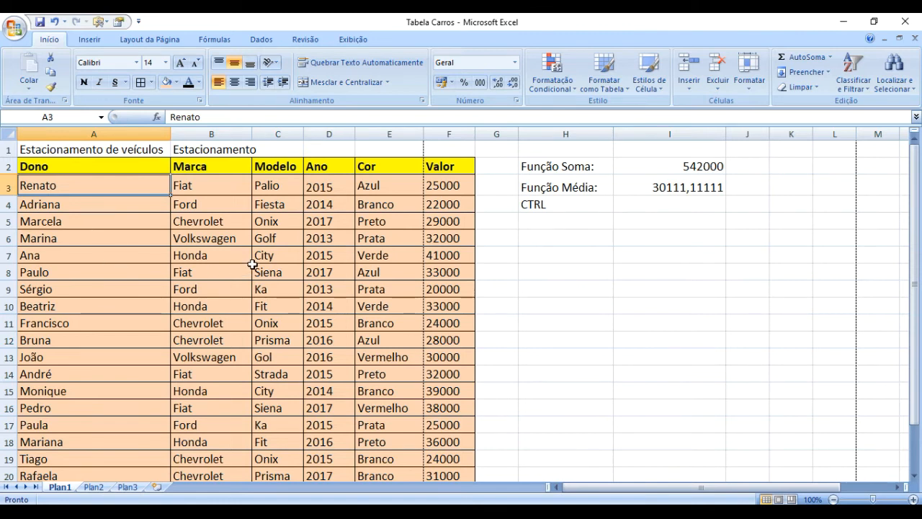
Examine in print preview how the widened column A splits the table across both pages, and return to the worksheet.
click(14, 29)
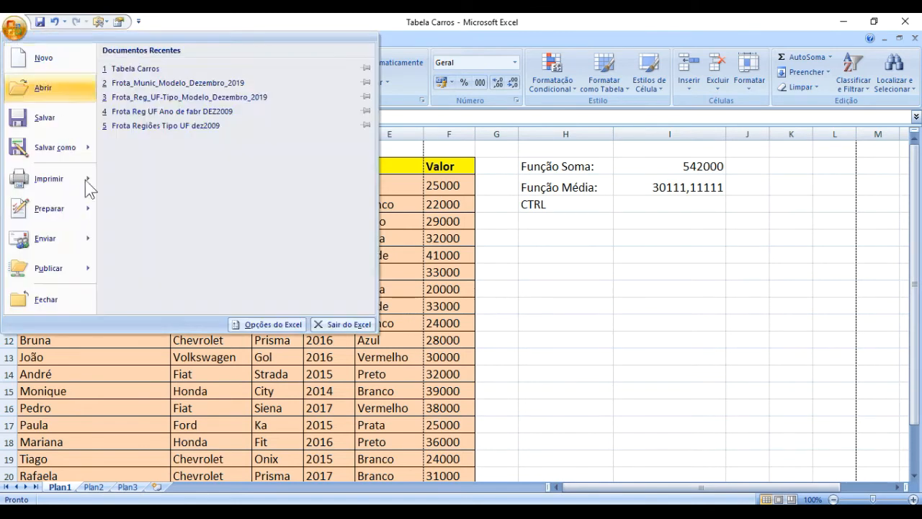
mouse_move(90, 181)
click(161, 145)
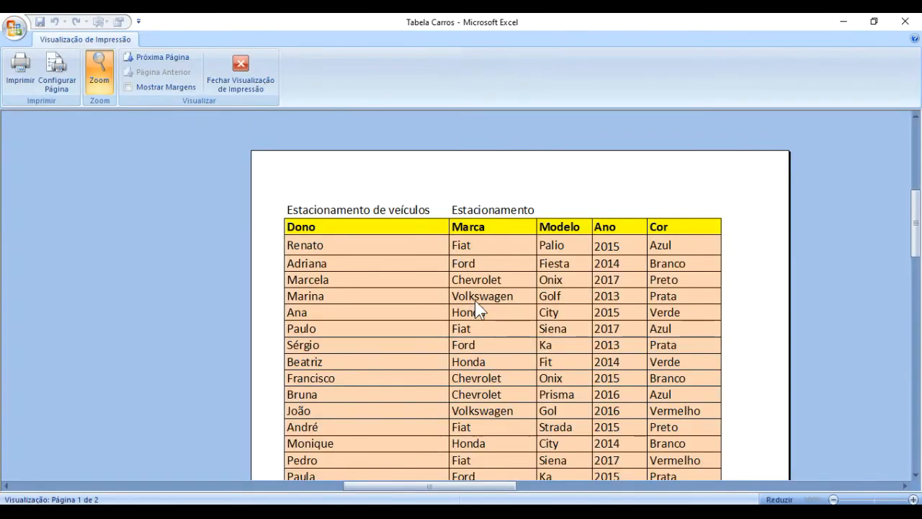
scroll(480, 326, down, 1)
scroll(482, 326, down, 10)
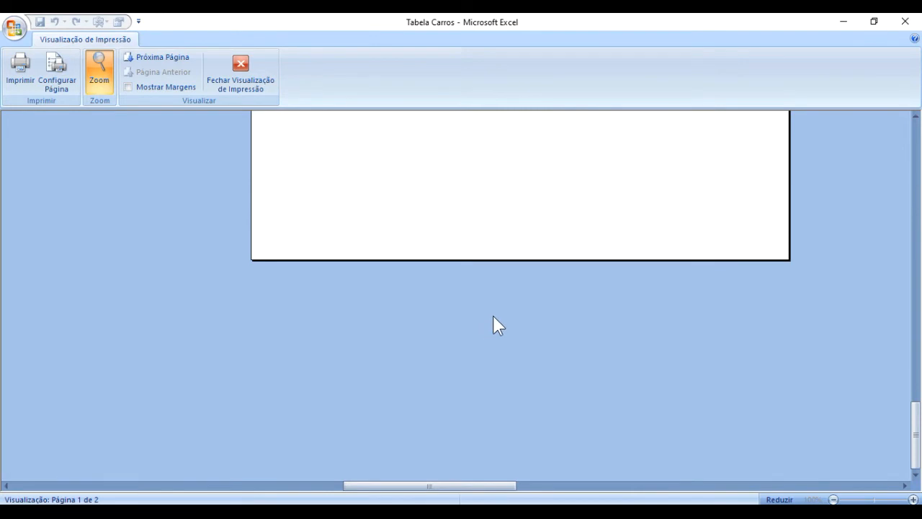
scroll(498, 321, up, 5)
scroll(504, 313, up, 6)
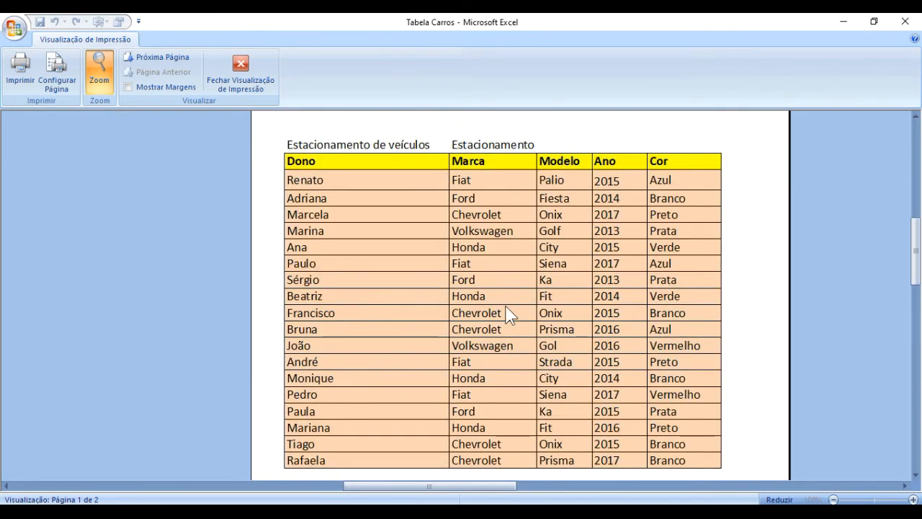
drag(455, 485, 854, 482)
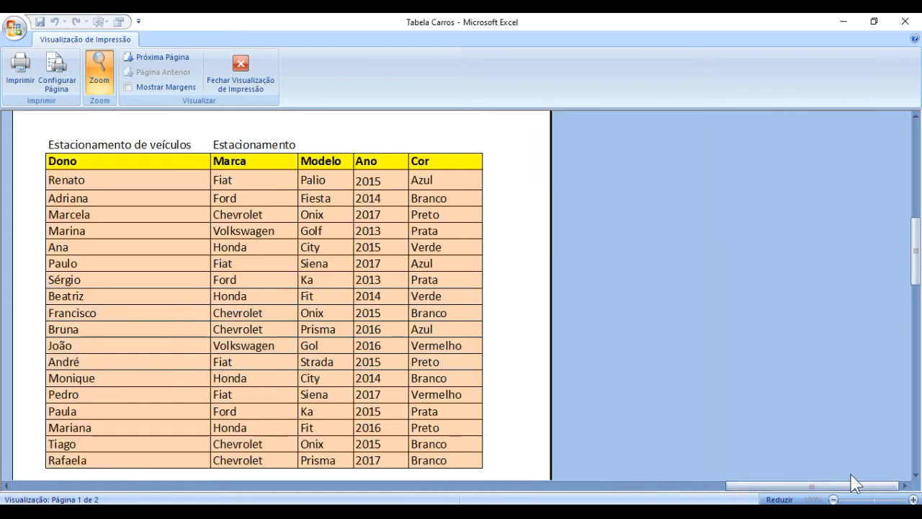
click(519, 477)
click(432, 290)
click(466, 366)
click(466, 366)
click(466, 366)
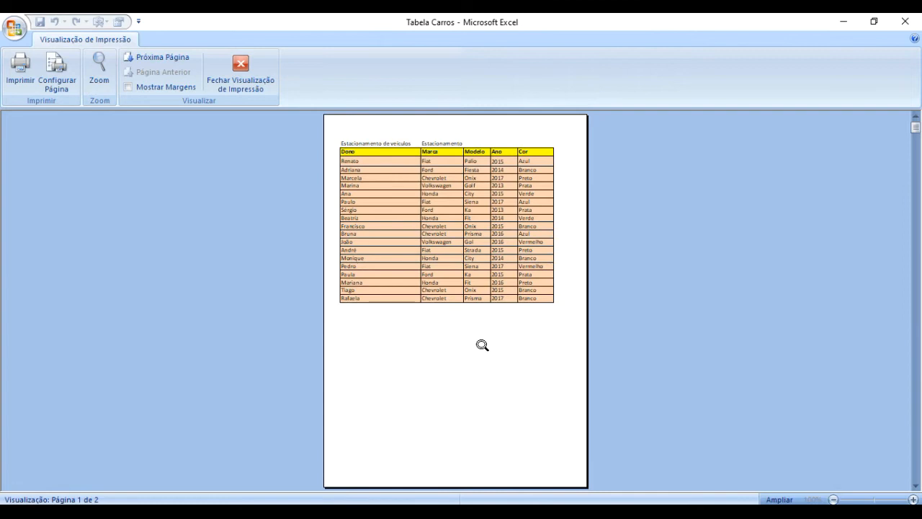
scroll(603, 385, down, 1)
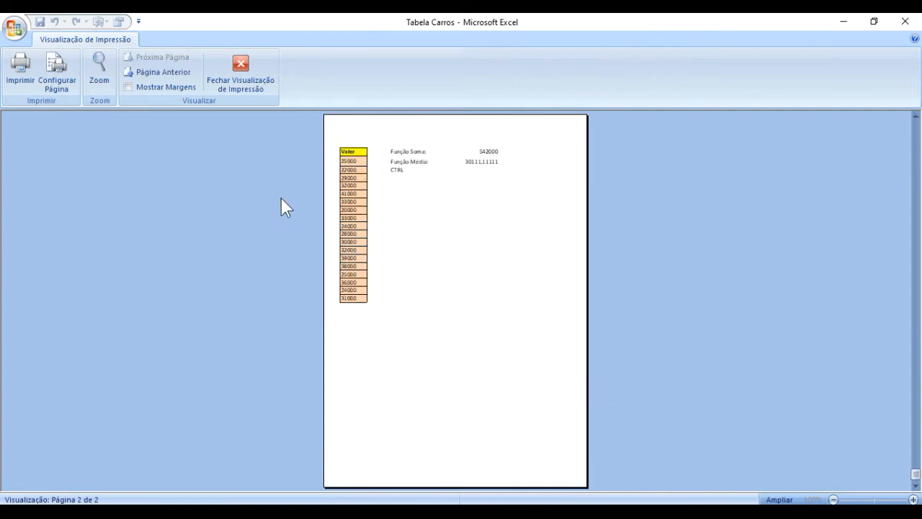
click(240, 74)
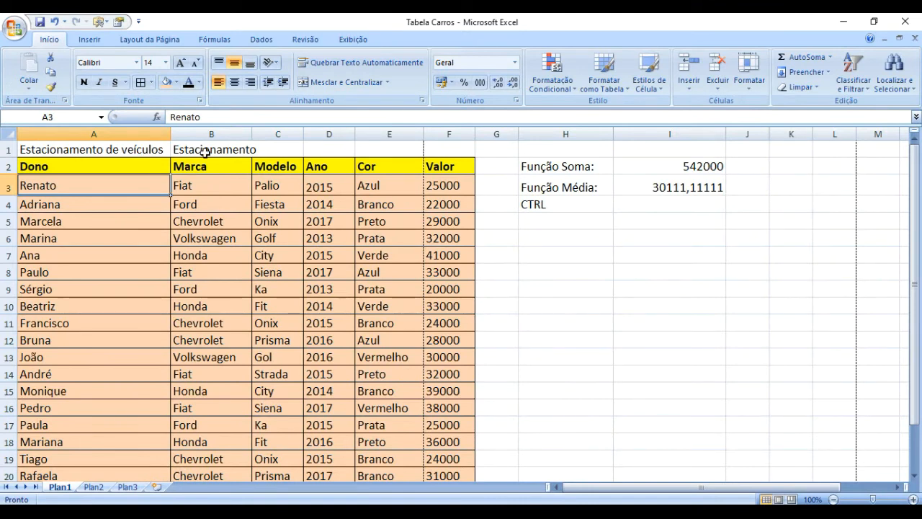
Clear the text in B1 and narrow column A to slightly wider than the owner names.
click(207, 152)
key(Delete)
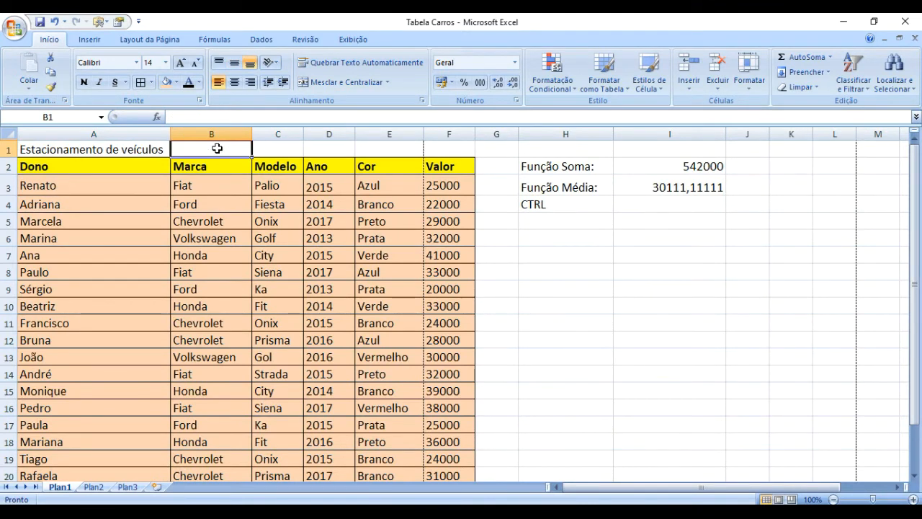
drag(171, 134, 85, 130)
click(196, 272)
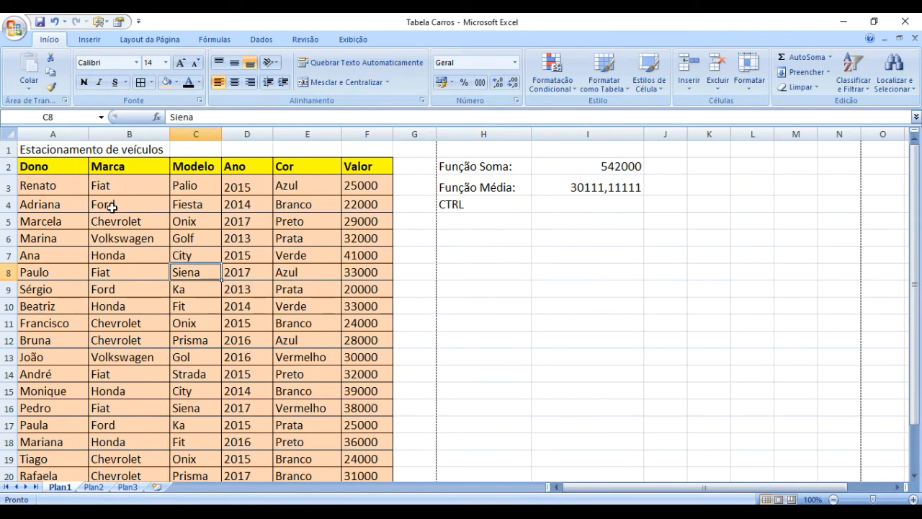
Merge cells A1 to F1 with Mesclar Células so the title spans the table's width, and select the merged cell.
click(56, 148)
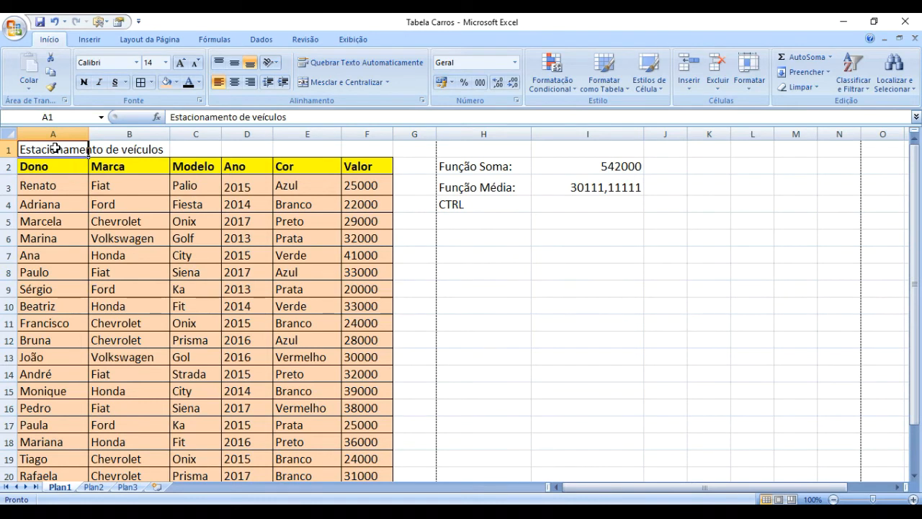
click(72, 203)
click(54, 150)
drag(51, 147, 360, 142)
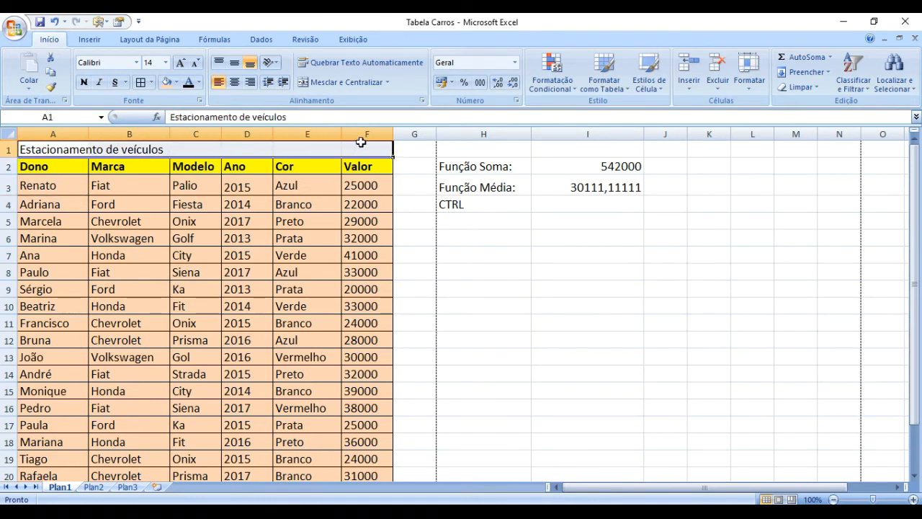
click(387, 83)
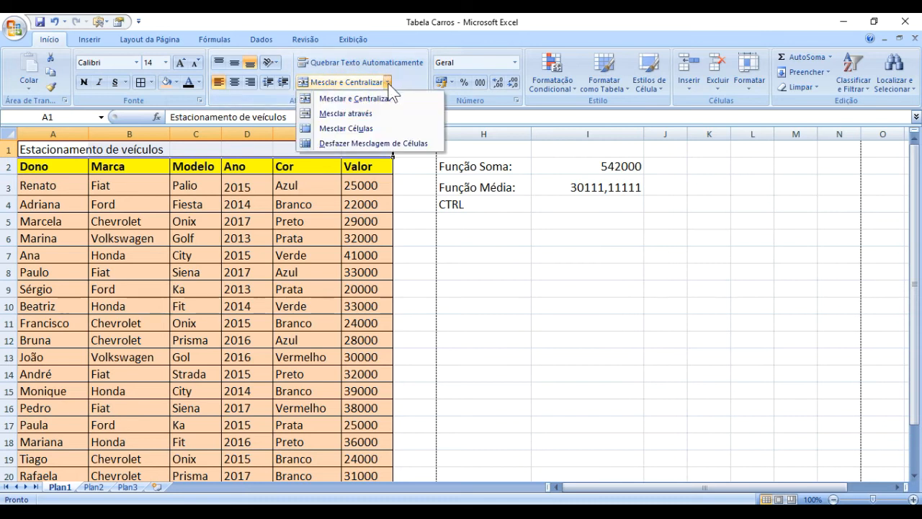
click(357, 126)
click(270, 251)
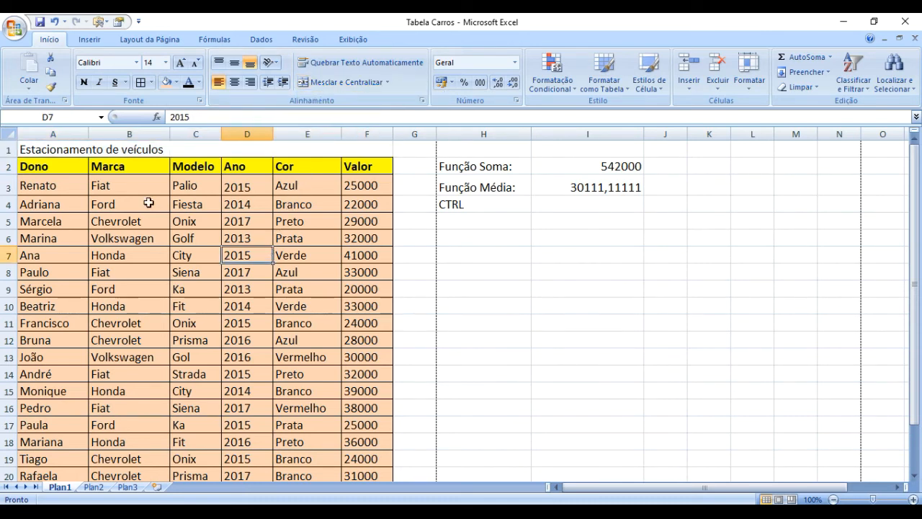
click(55, 153)
click(99, 203)
click(55, 150)
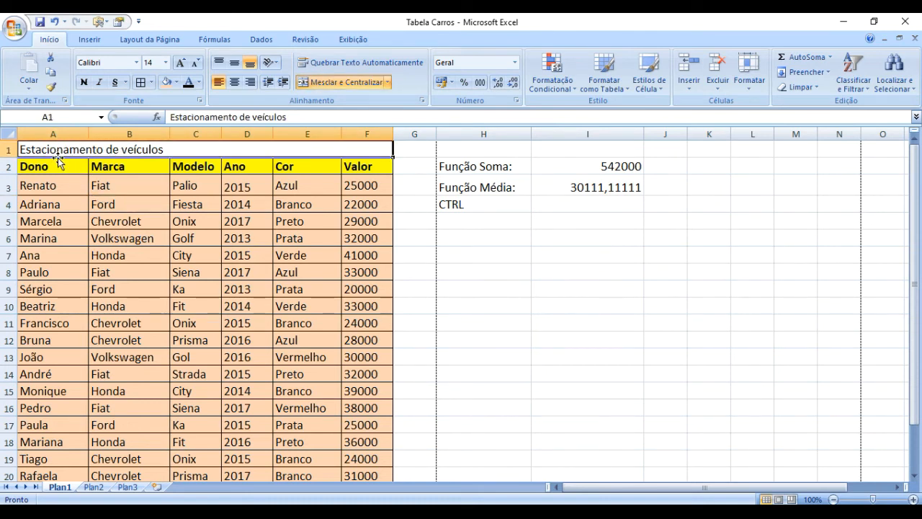
Center the title text horizontally in merged cell A1 and fill the cell with a darker orange.
click(106, 188)
click(60, 149)
click(78, 206)
click(52, 151)
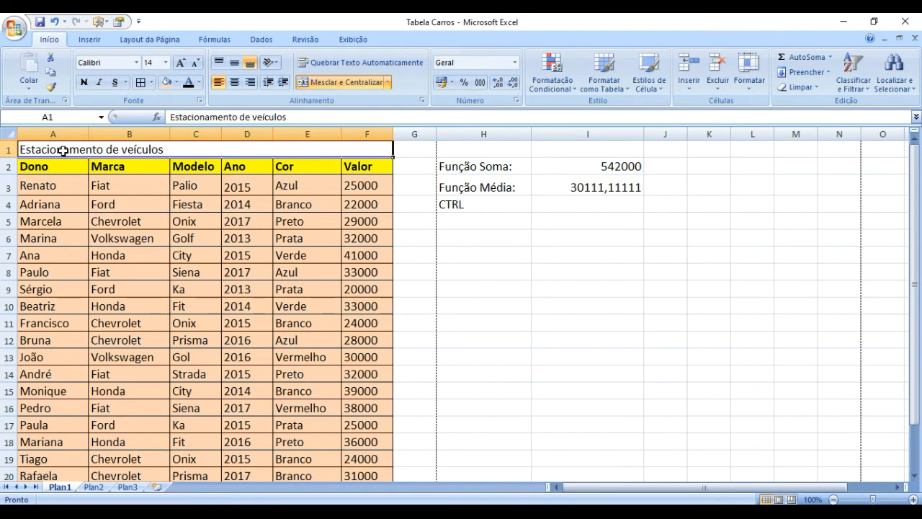
click(232, 83)
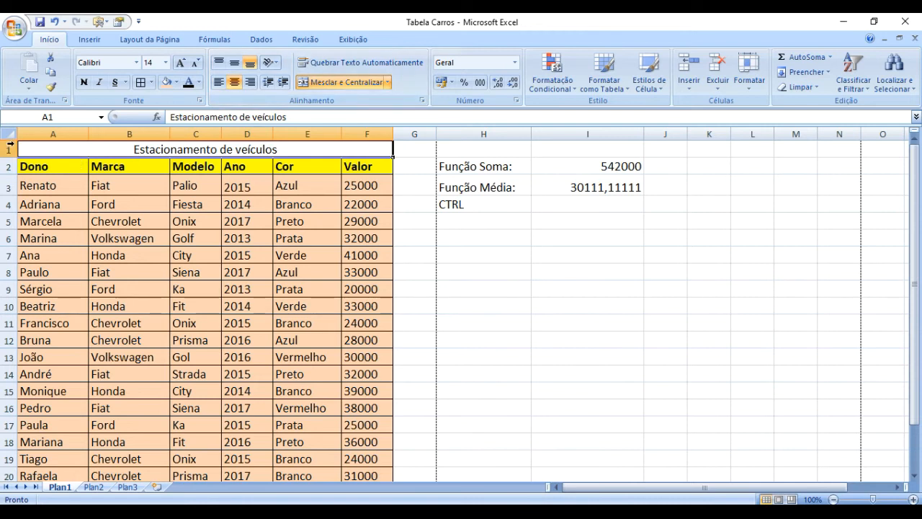
click(177, 82)
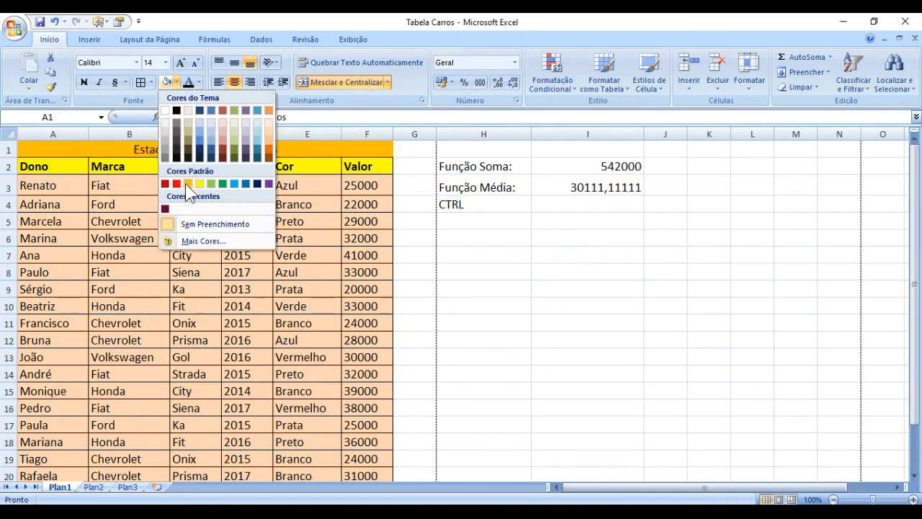
click(269, 154)
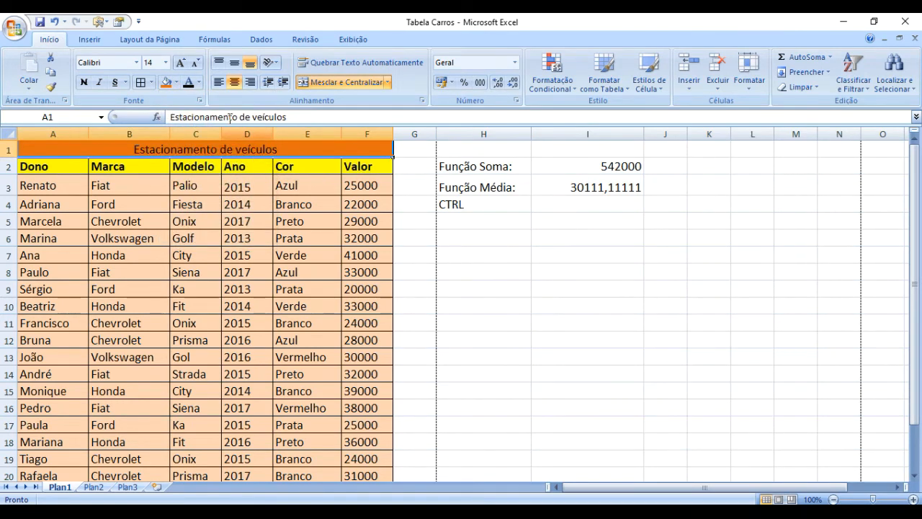
Make the title text in merged cell A1 white and bold.
click(199, 82)
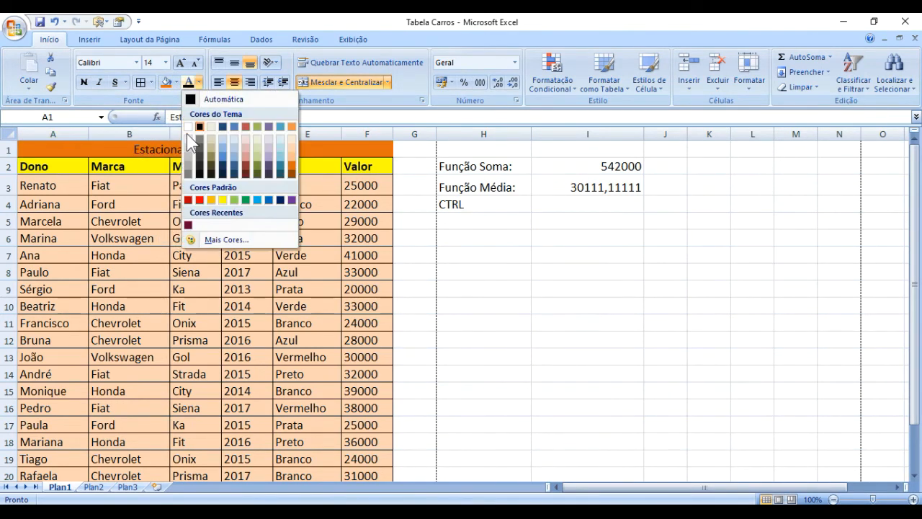
click(189, 126)
click(84, 82)
click(248, 218)
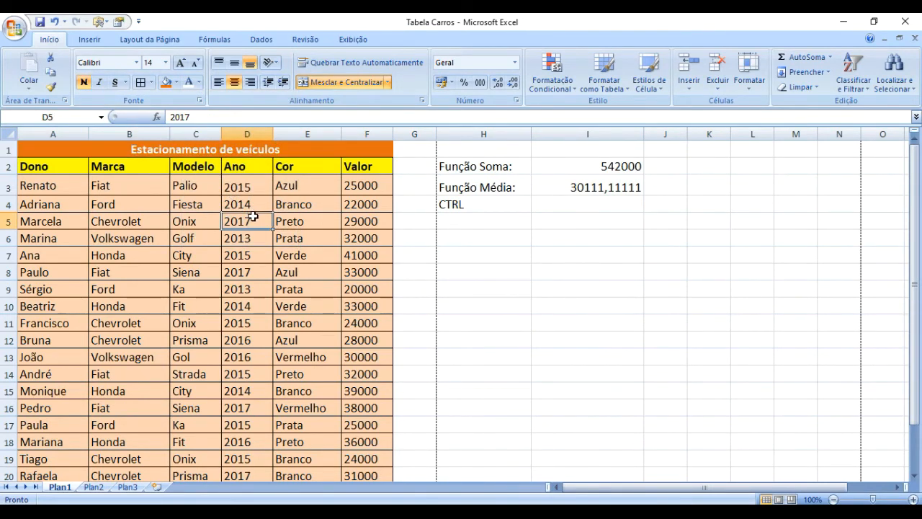
Examine how the merged title selects as a single cell above the table, and look over the available number formats.
click(188, 147)
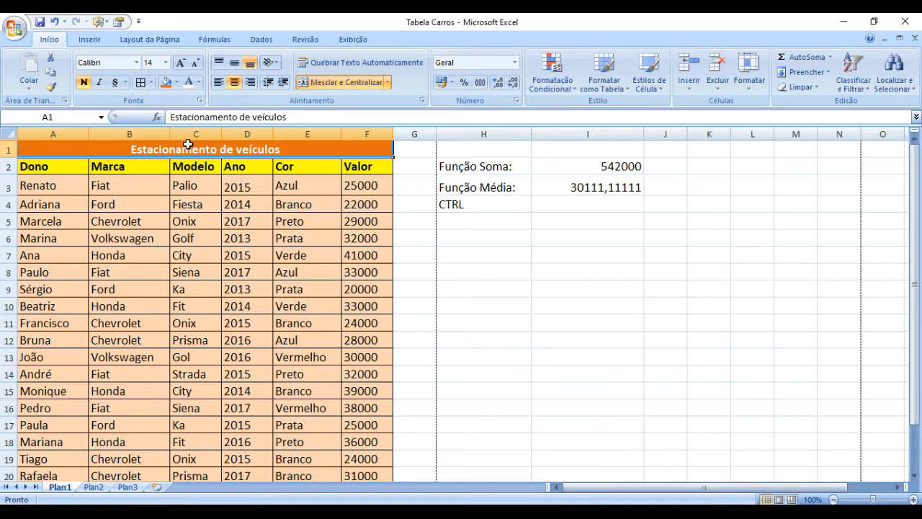
click(80, 206)
click(101, 149)
click(124, 219)
drag(72, 148, 377, 146)
scroll(319, 303, down, 2)
scroll(320, 289, up, 2)
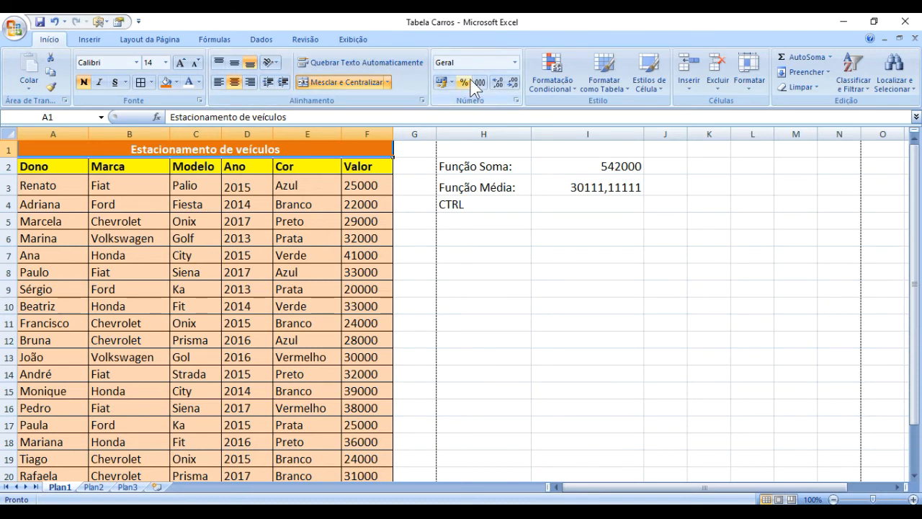
click(515, 62)
click(515, 62)
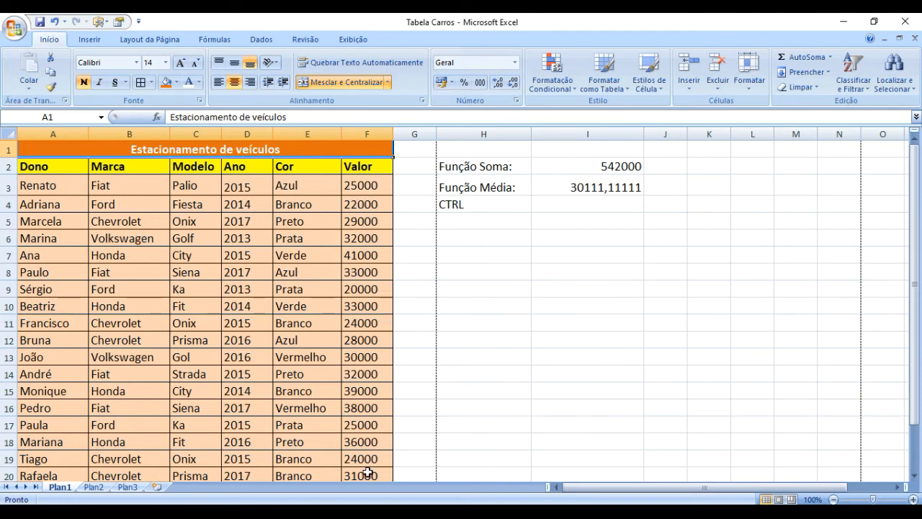
Apply the R$ accounting format to the Valor amounts in F3:F20 and widen column F so they fit.
drag(367, 472, 354, 187)
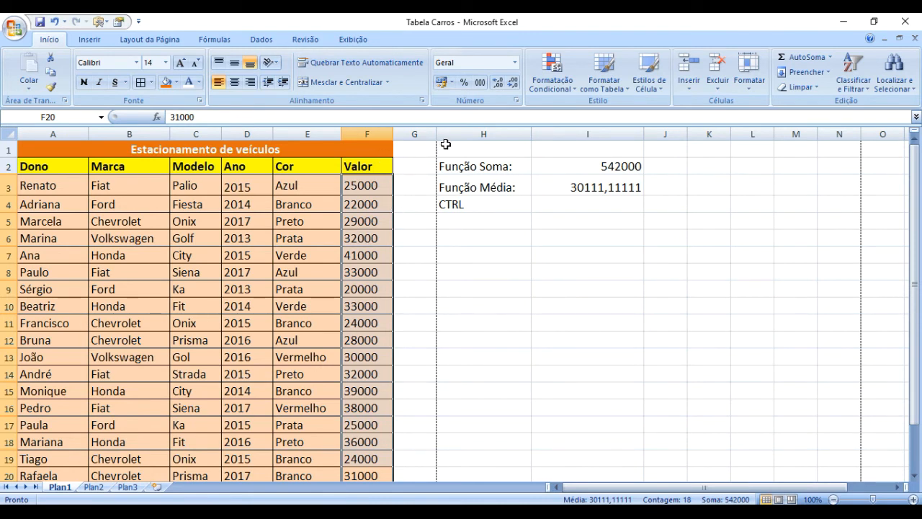
click(441, 83)
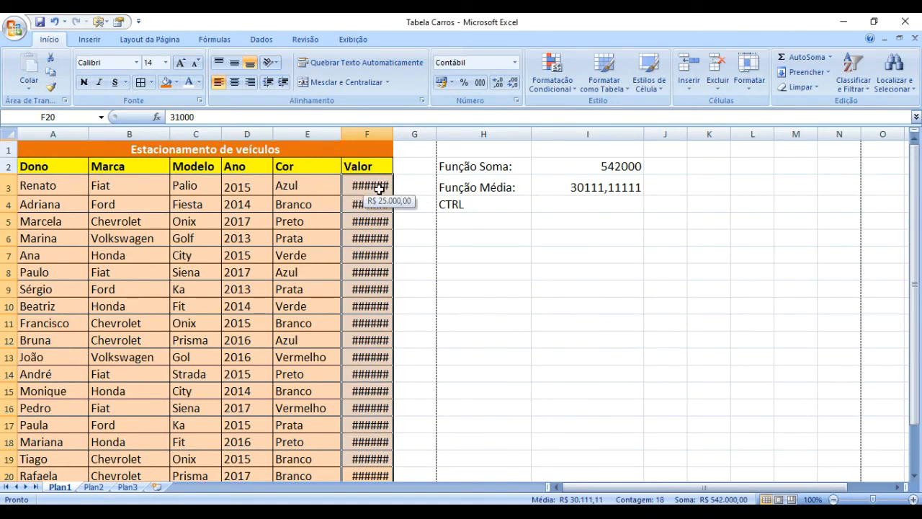
drag(393, 133, 453, 133)
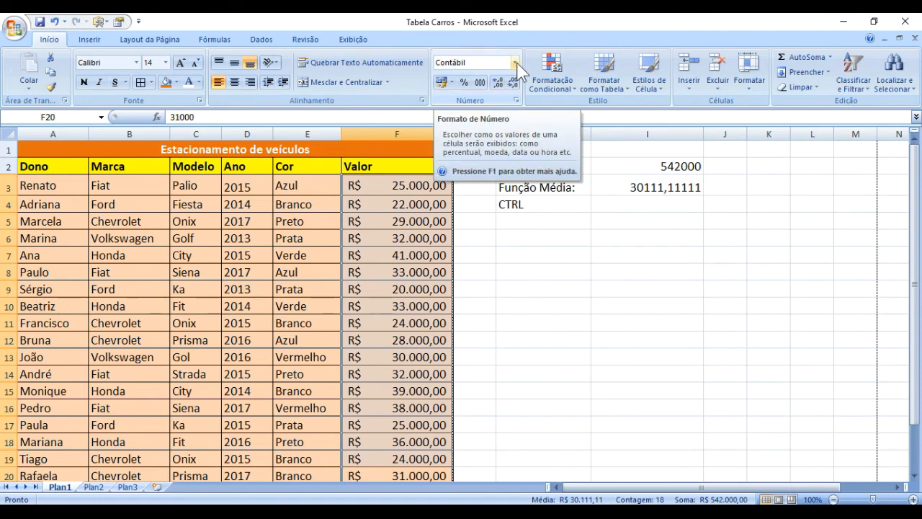
Try the Valor amounts without decimals, reducing them one place at a time, and restore two decimal places.
click(513, 82)
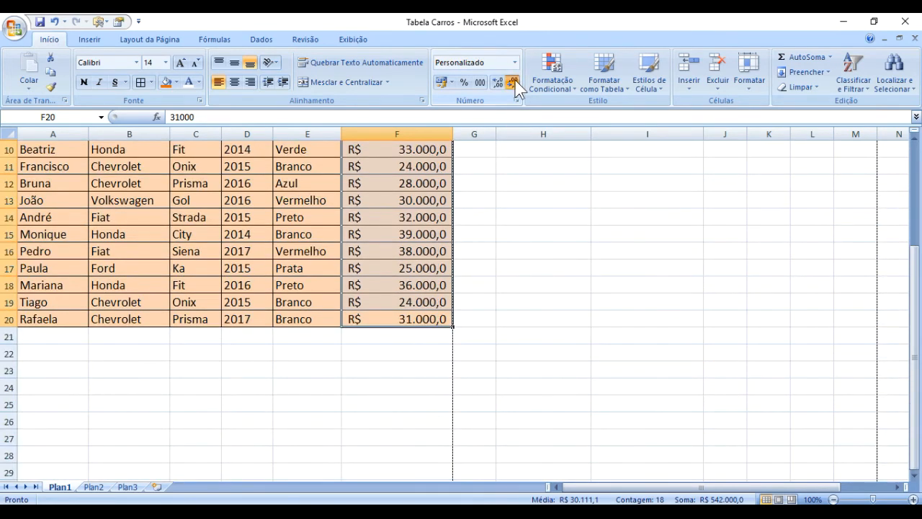
click(511, 82)
click(498, 82)
click(499, 82)
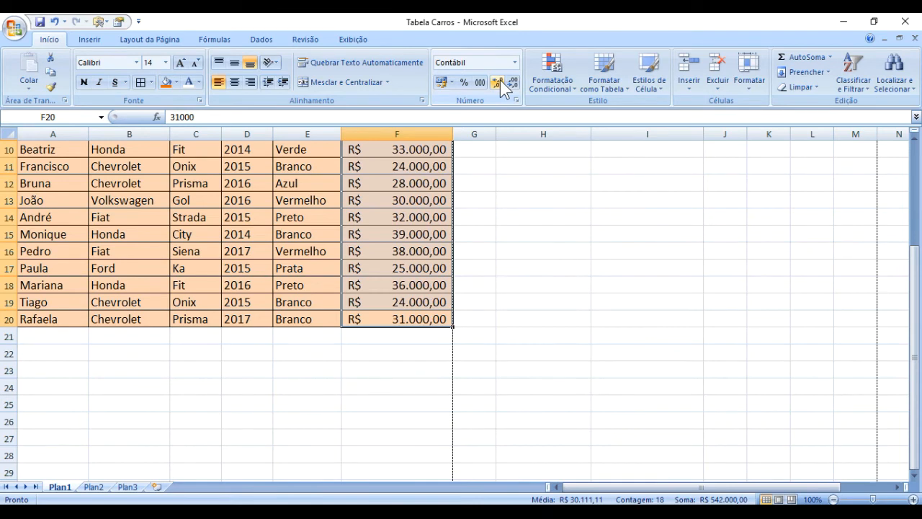
scroll(439, 227, up, 3)
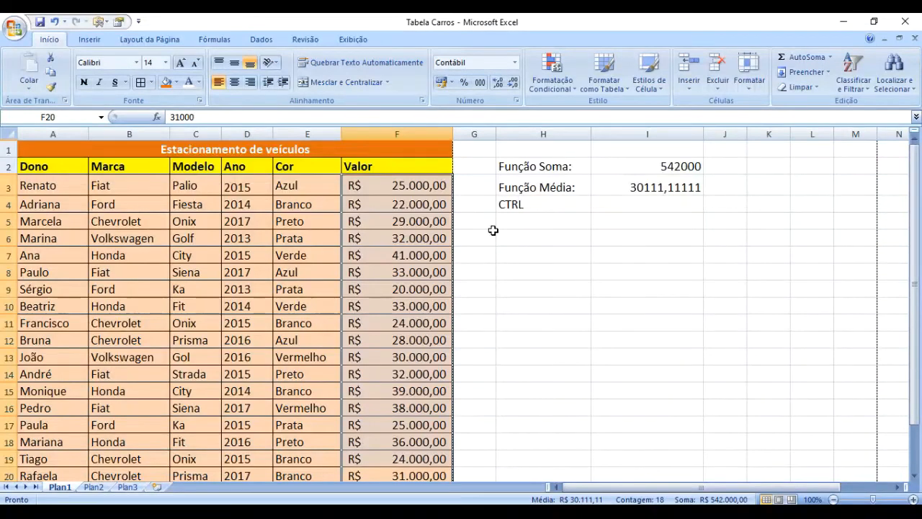
Try the thousands separator style on the Valor amounts and return them to the R$ accounting format.
click(480, 82)
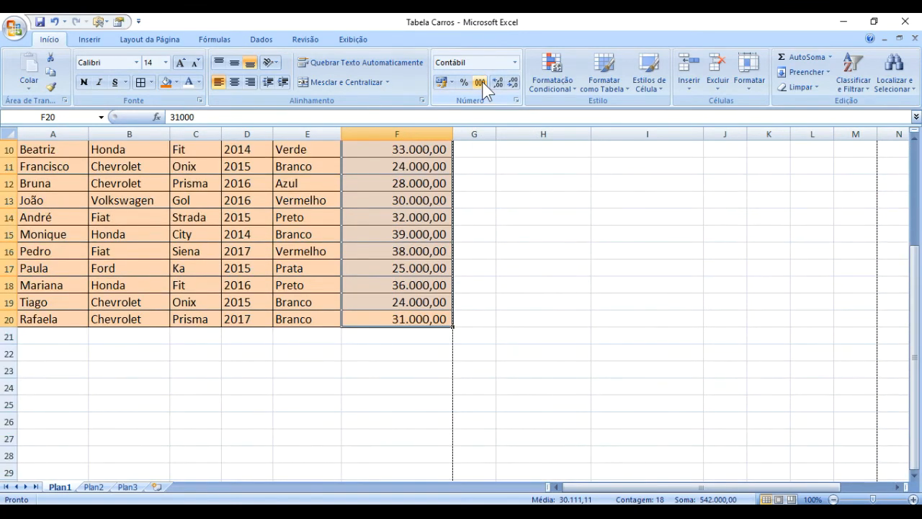
scroll(491, 174, up, 3)
scroll(415, 252, up, 2)
scroll(415, 252, up, 1)
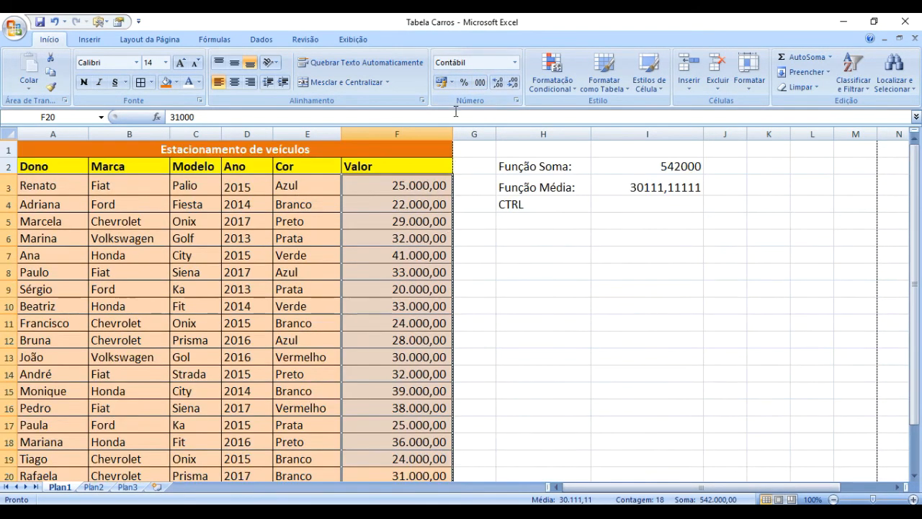
click(441, 83)
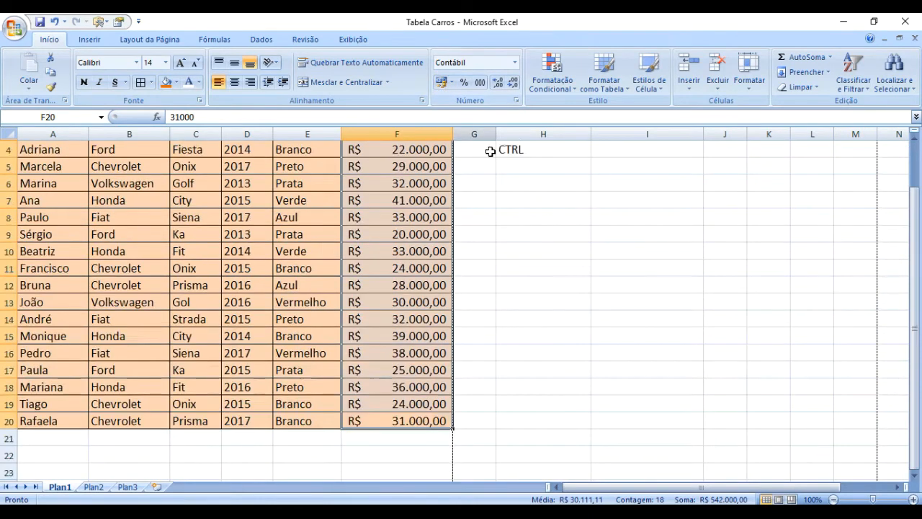
Try the percentage format on the Valor amounts and reapply the R$ accounting format.
click(464, 83)
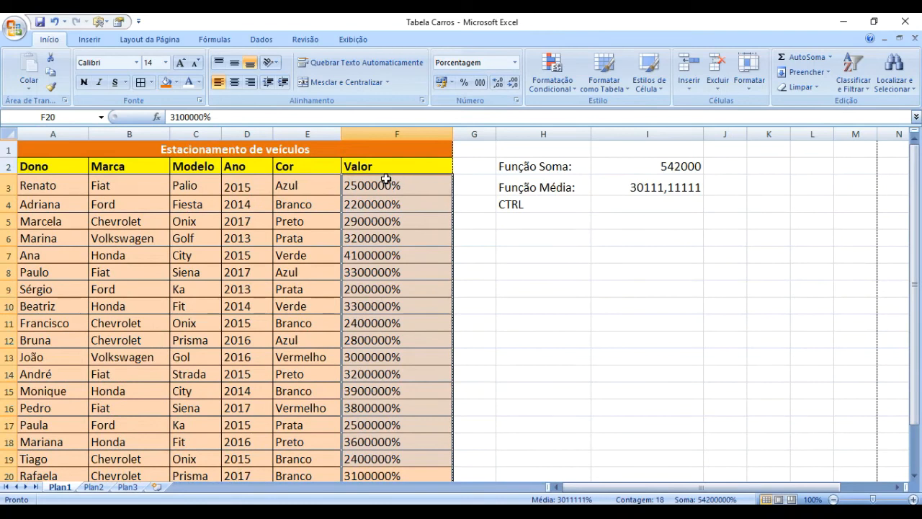
click(443, 81)
scroll(439, 395, up, 3)
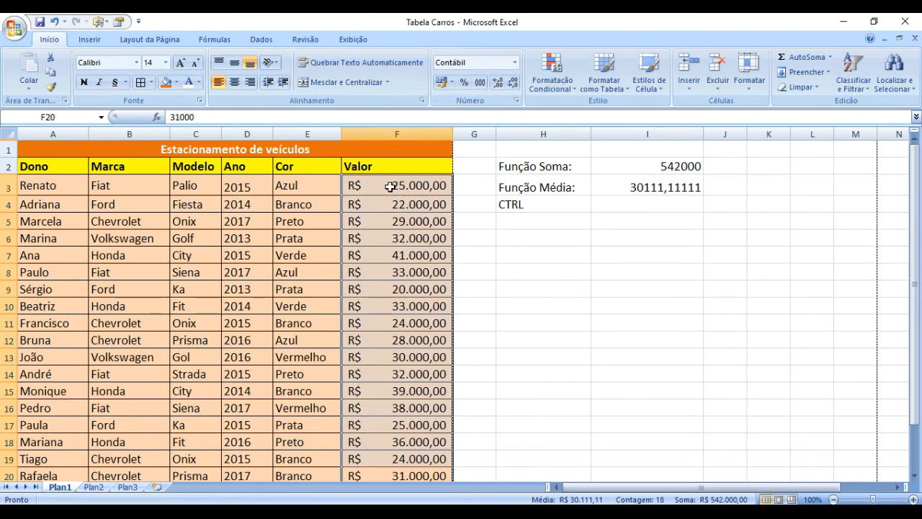
Enter the formula =F3 in cell H7 to bring in the first car's value, and select the cell.
click(528, 256)
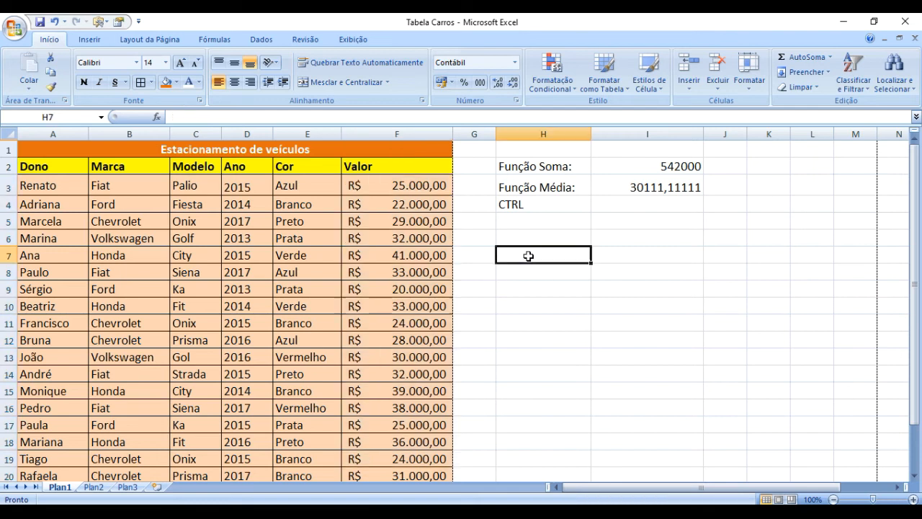
text(=)
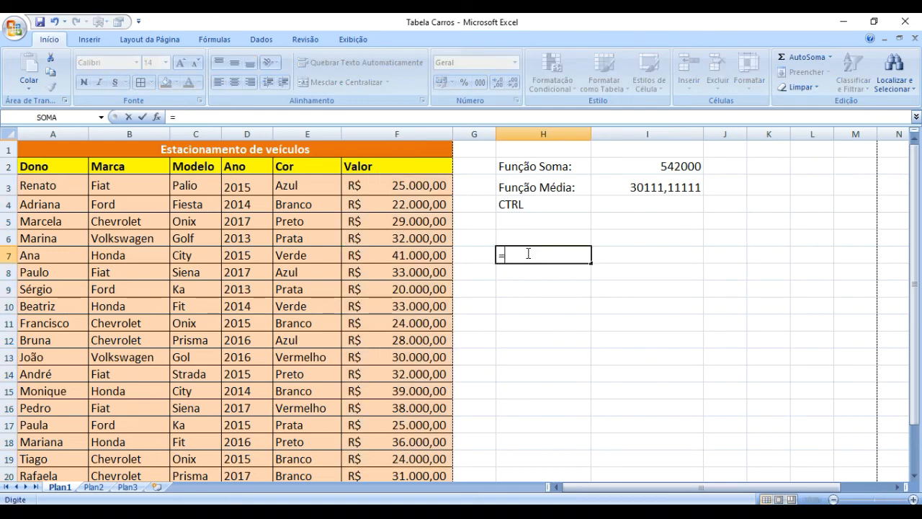
click(407, 186)
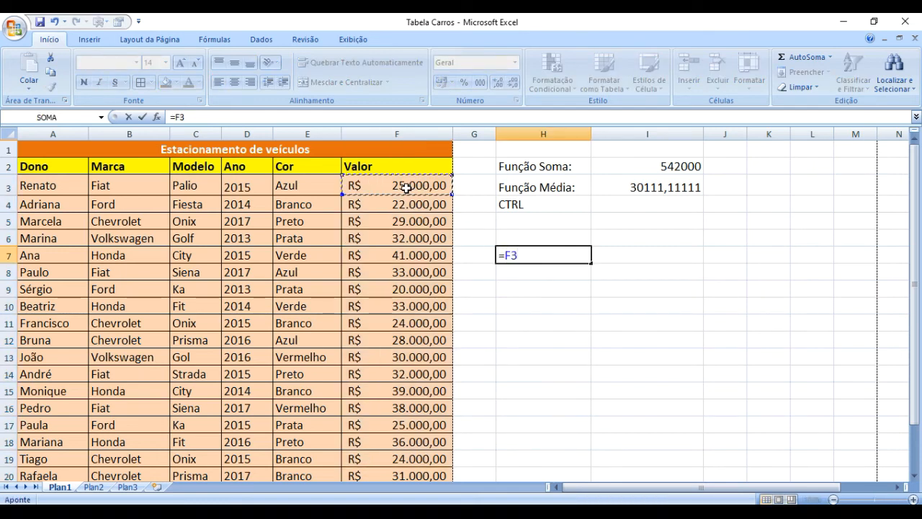
key(Return)
click(540, 256)
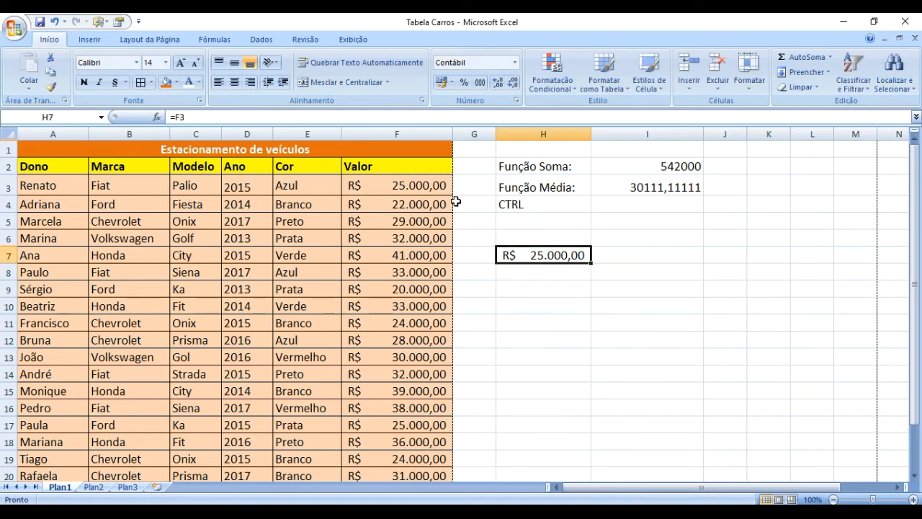
Enter the formula =F3+F4 in cell H8 to add the first two car values, and select the cell.
click(542, 276)
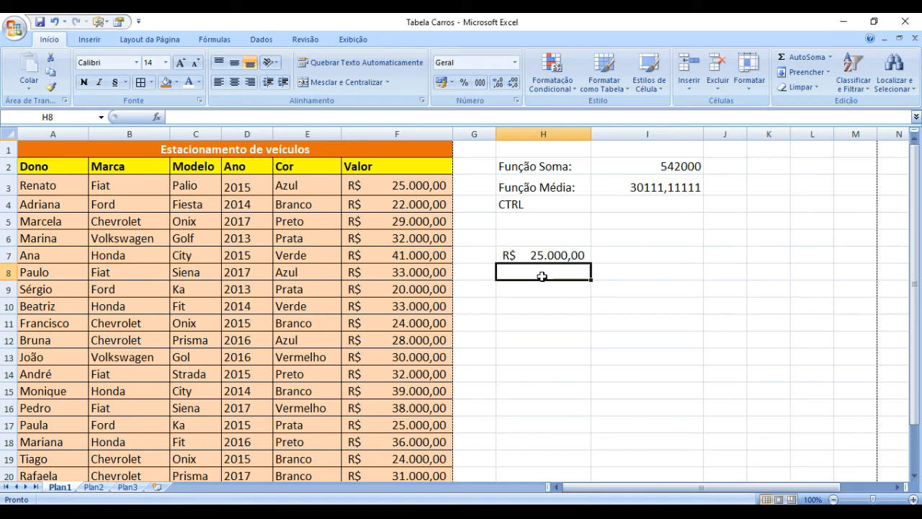
text(=)
key(Up)
key(Up)
key(Up)
key(Up)
key(Left)
key(Left)
key(Up)
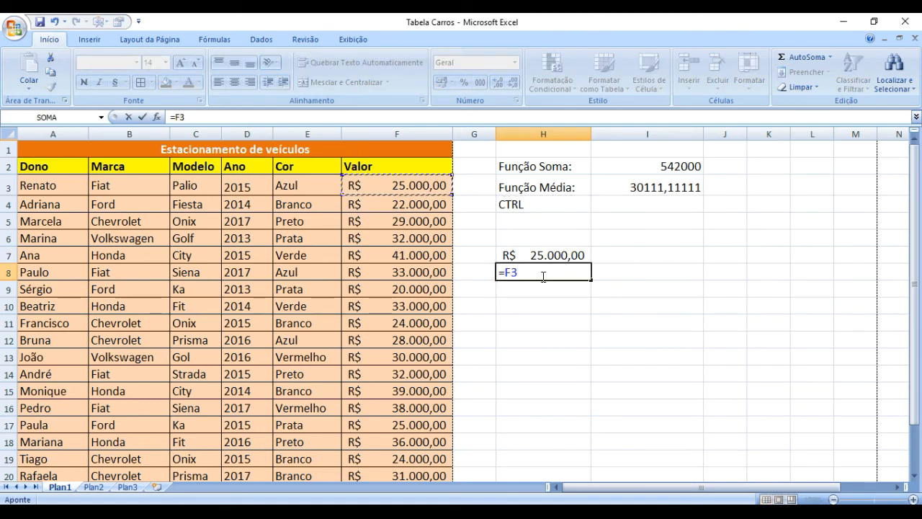
text(+)
key(Left)
key(Left)
key(Up)
key(Up)
key(Up)
key(Up)
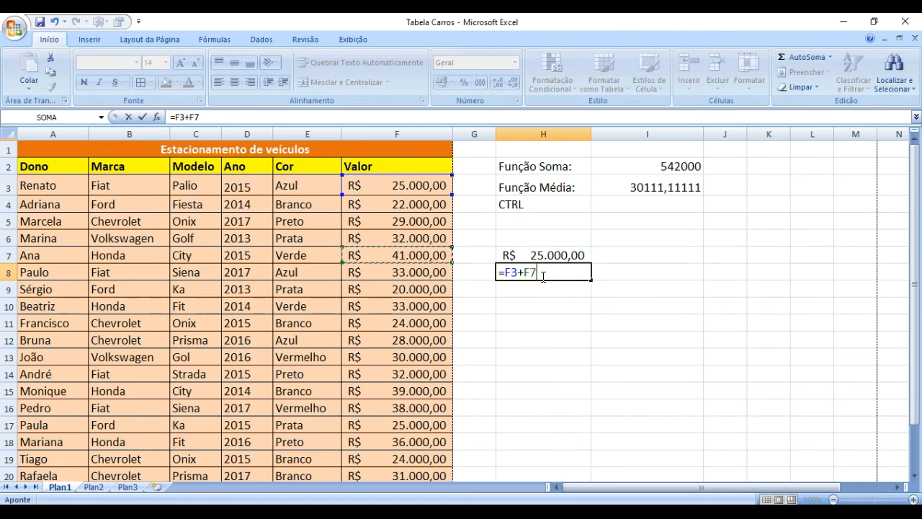
key(Return)
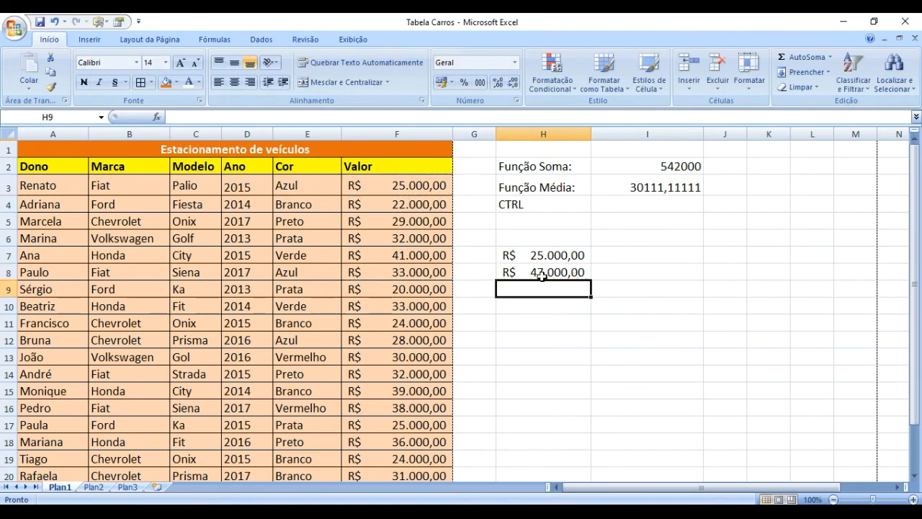
click(567, 303)
click(556, 276)
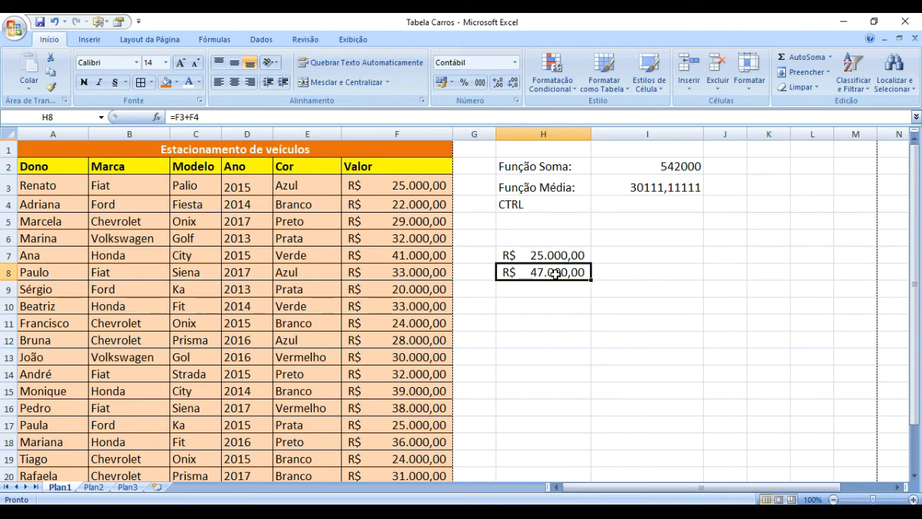
Clear the test formulas from cells H7 and H8.
key(Up)
key(Delete)
key(Down)
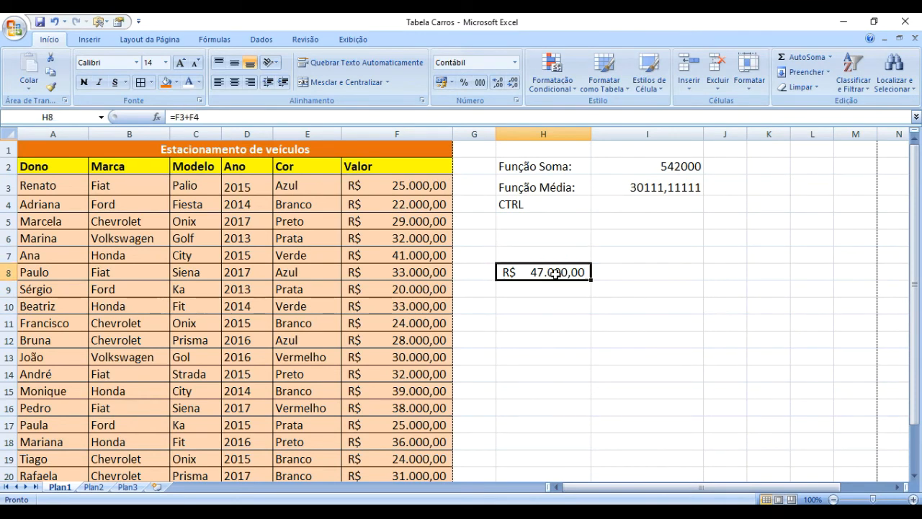
key(Delete)
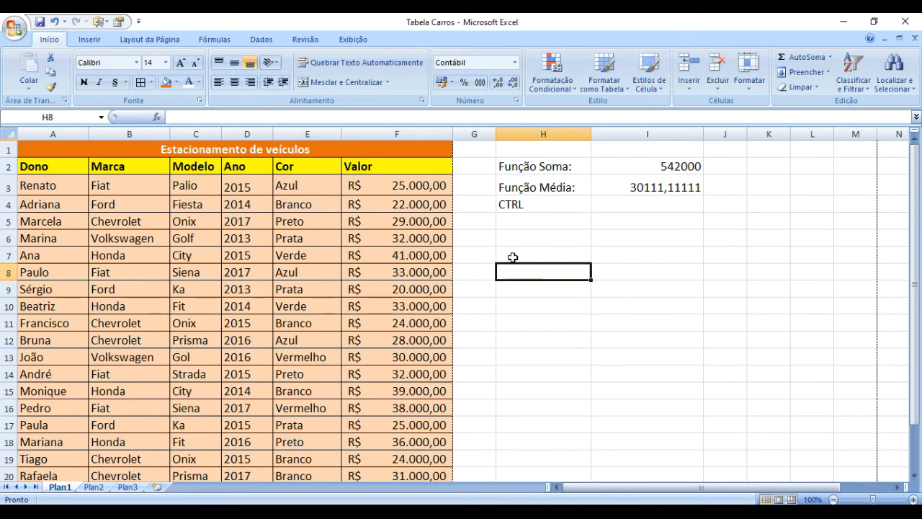
Enter R$ 10000 with its currency symbol in cell H6 and select the cell to check its format.
click(530, 238)
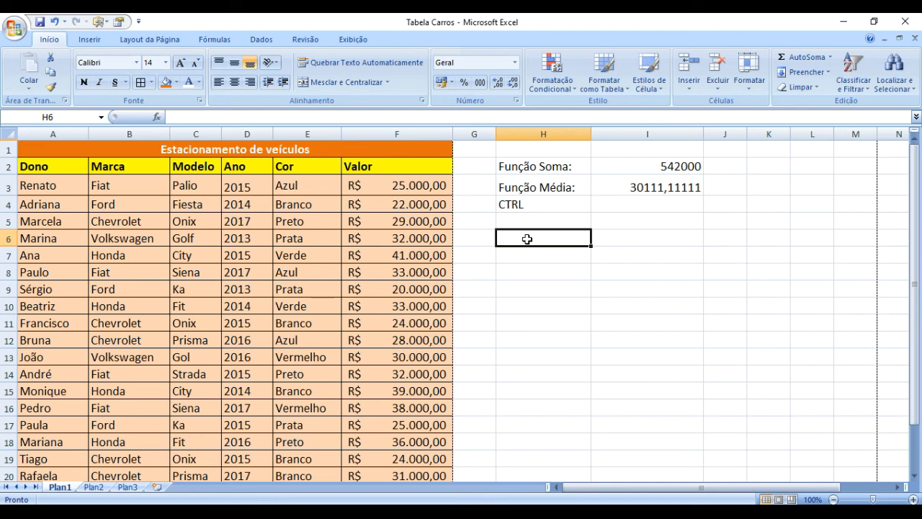
text(R$)
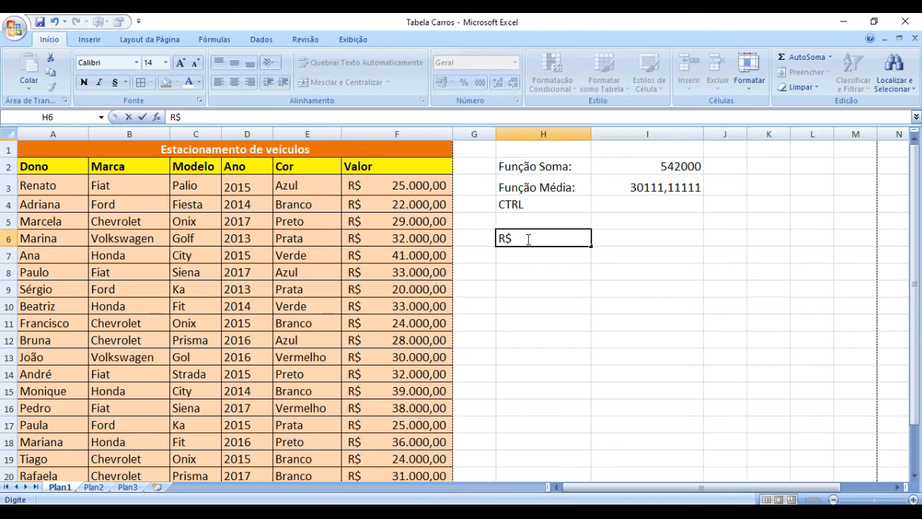
text( 10000)
key(Return)
click(526, 240)
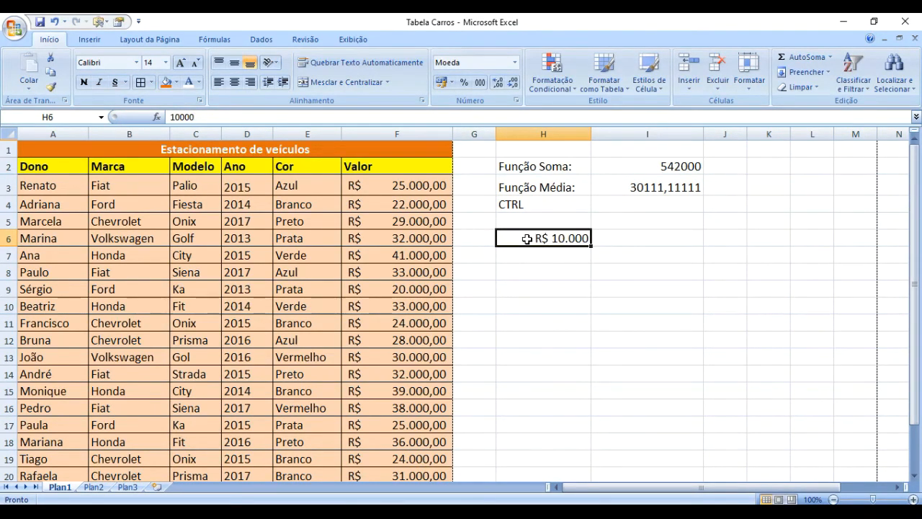
Enter R$ 20000 with its currency symbol in cell H7.
click(542, 254)
click(541, 239)
click(542, 256)
text(R)
text($ )
text(20.0)
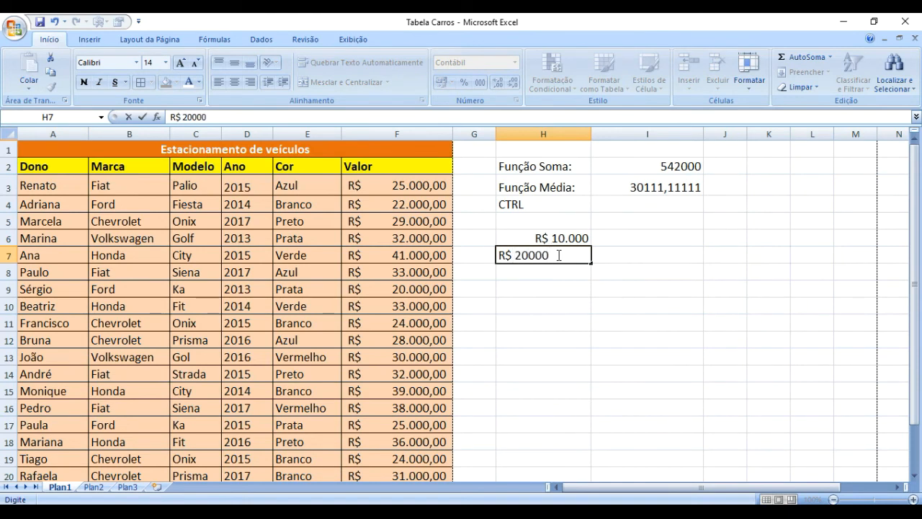
text(00)
key(Return)
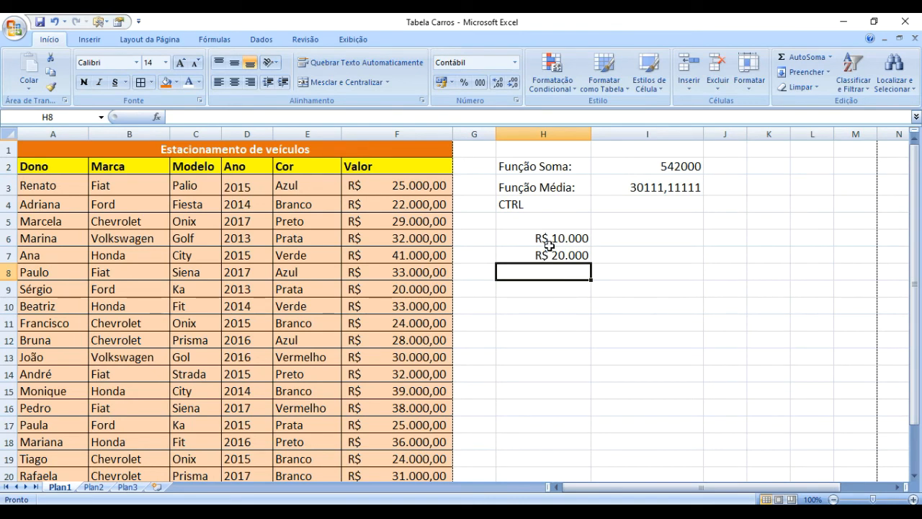
Total H6:H7 in cell H8 with AutoSoma and clear the test cells H6:H8.
click(795, 57)
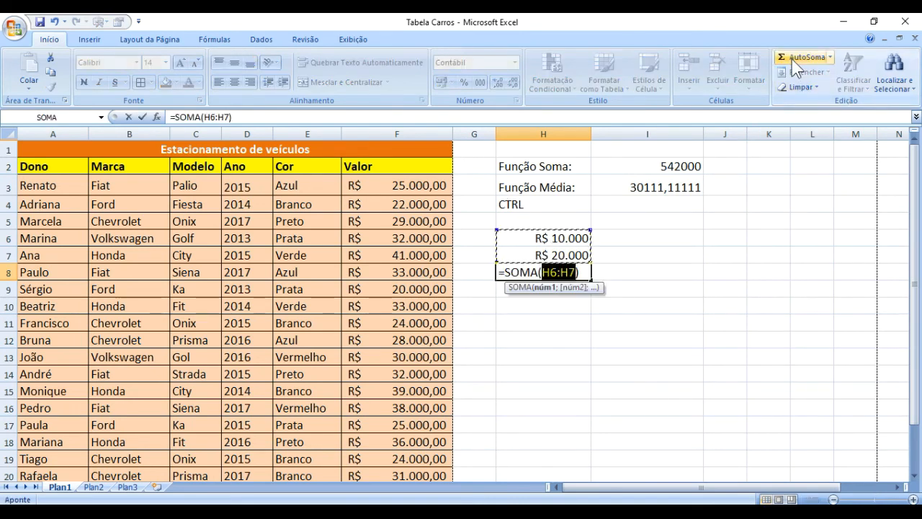
key(Return)
drag(552, 272, 541, 237)
key(Delete)
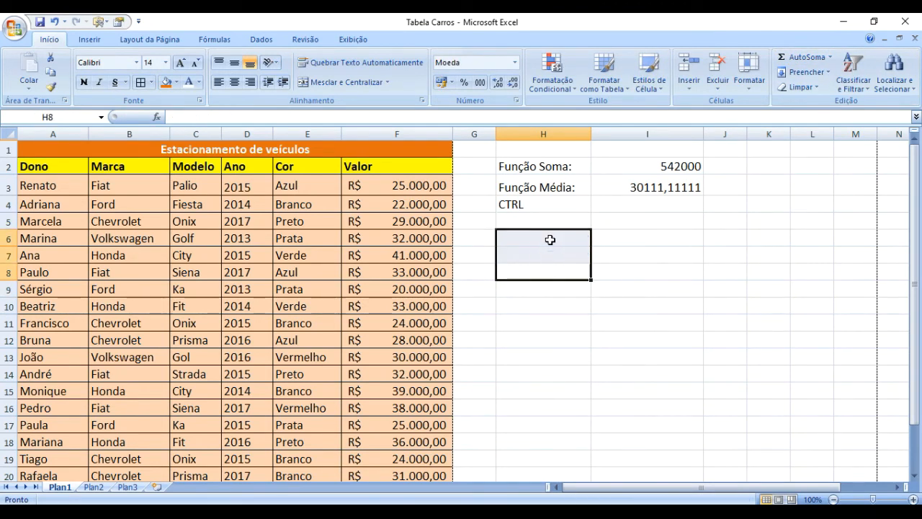
Apply the Geral number format to the car values in F3:F20.
click(407, 187)
click(400, 255)
scroll(398, 325, down, 3)
drag(398, 324, 428, 124)
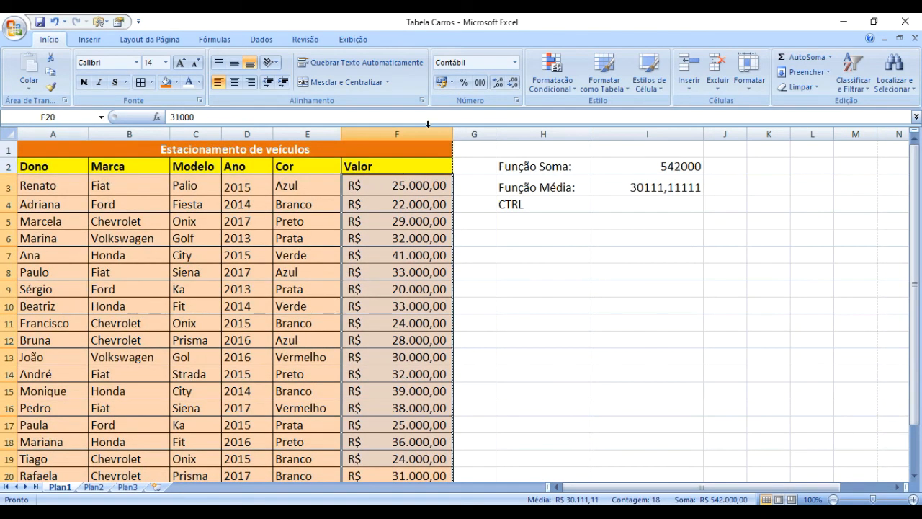
click(515, 63)
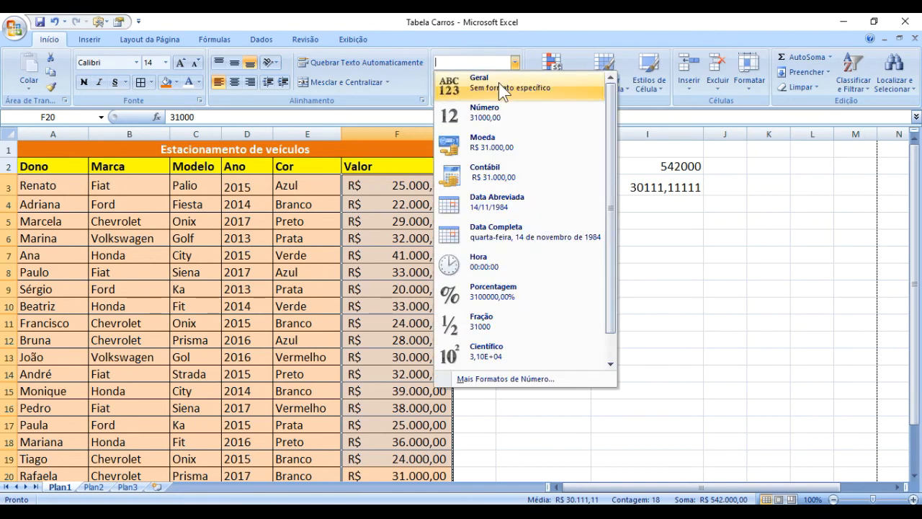
click(502, 90)
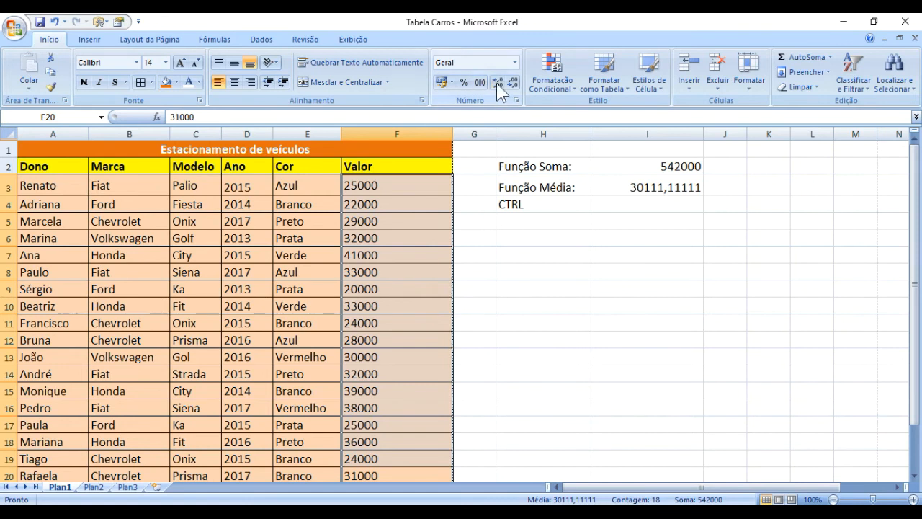
Show the car values in F3:F20 with two decimal places and a thousands separator.
click(499, 82)
click(498, 82)
scroll(496, 110, up, 3)
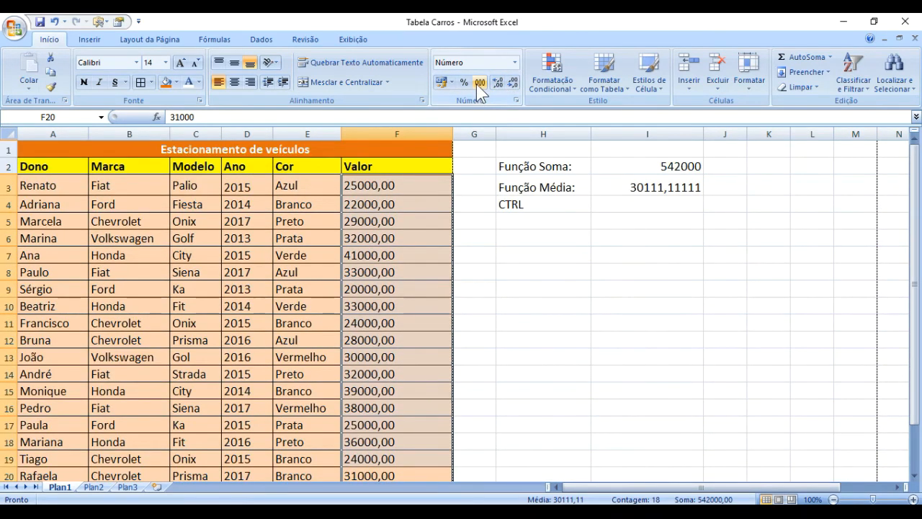
click(477, 83)
scroll(412, 199, up, 3)
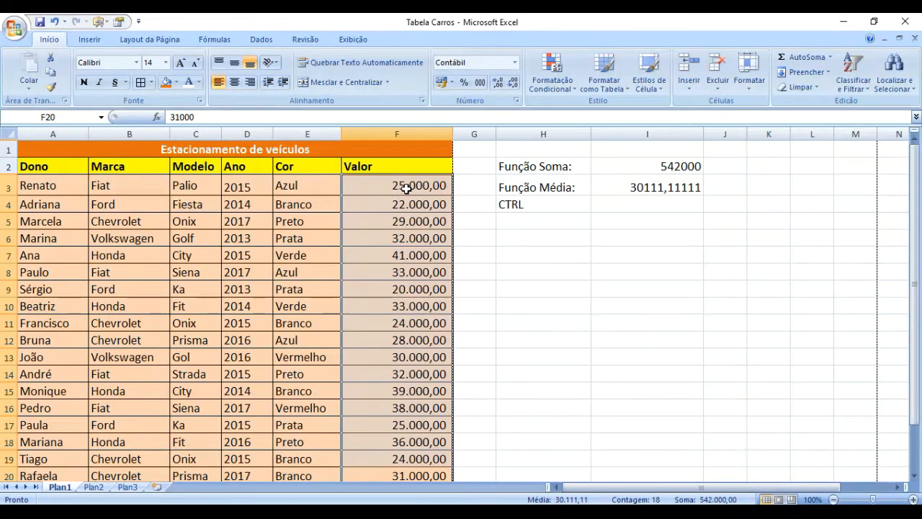
Reset the empty cells H5:I17 to the Geral number format.
click(536, 236)
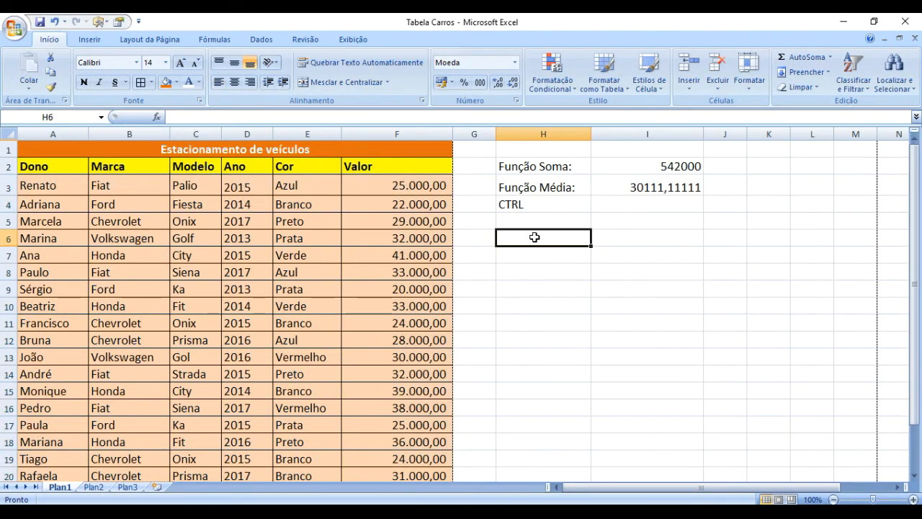
drag(510, 223, 652, 426)
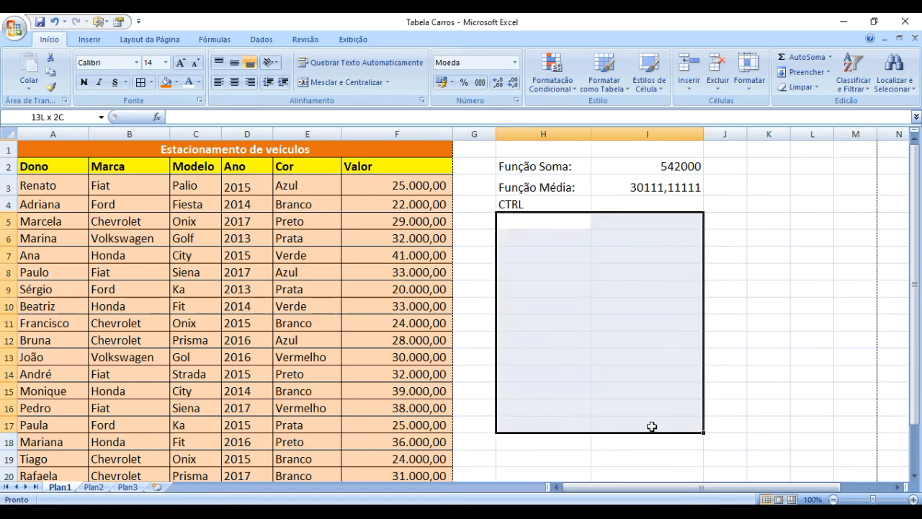
click(514, 62)
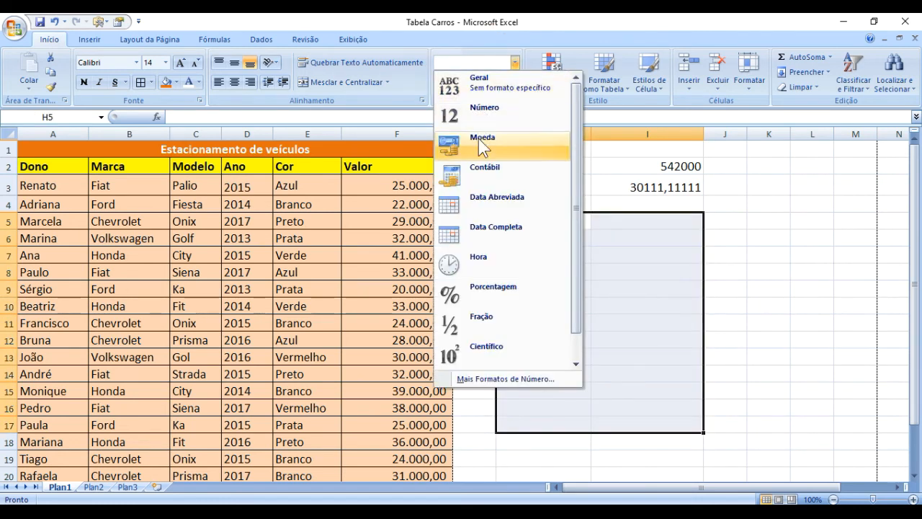
click(486, 85)
Enter 10.001 with a thousands point in cell H7 and select the cell to check its format.
click(519, 238)
click(530, 265)
click(531, 228)
click(528, 252)
text(10.001)
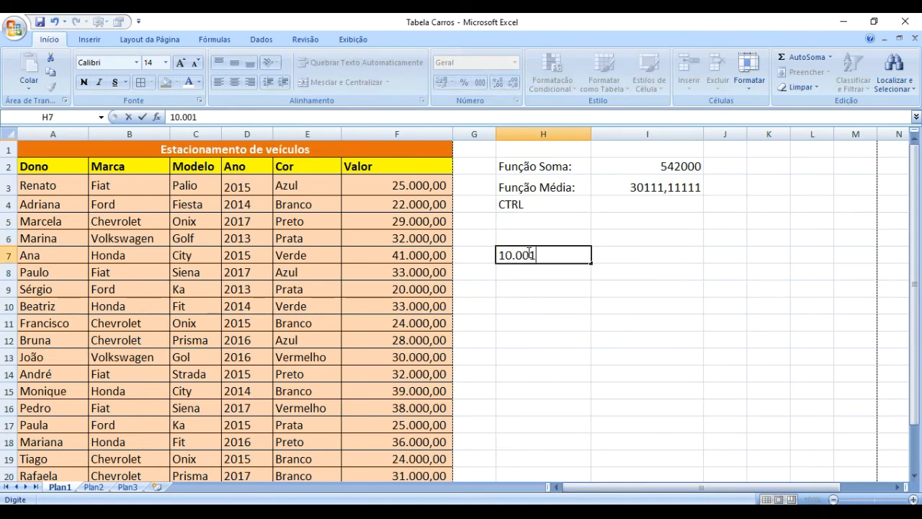
key(Return)
click(528, 252)
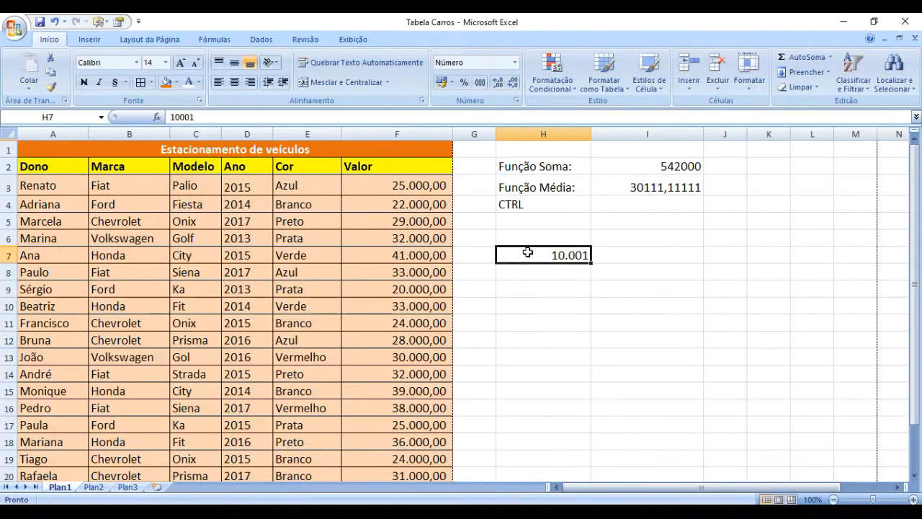
Enter the formula =H7+10.111 in cell H8 and accept the proposed correction to =H7+10111.
click(568, 279)
text(=)
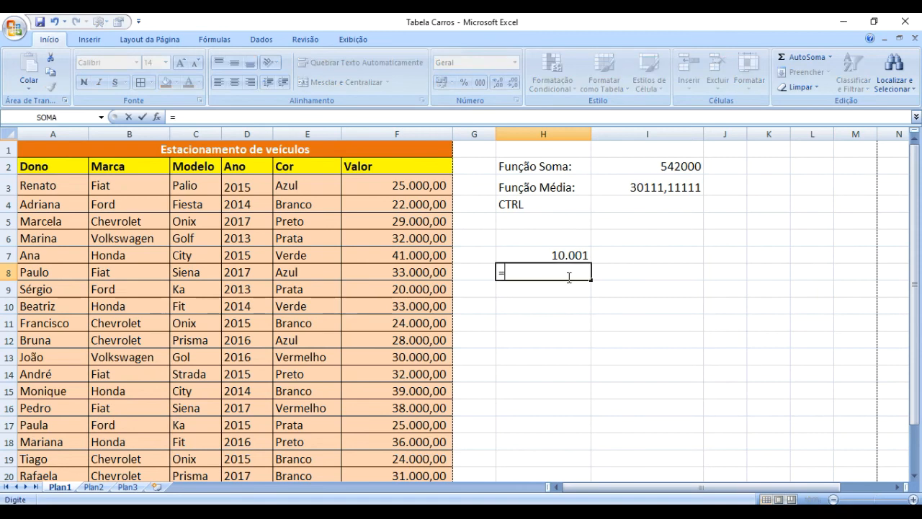
key(Up)
text(+)
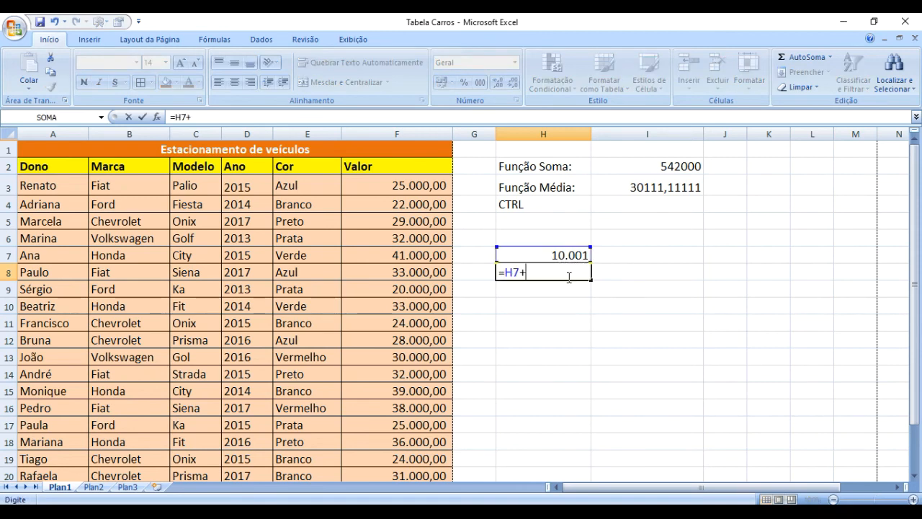
text(10.111)
key(Return)
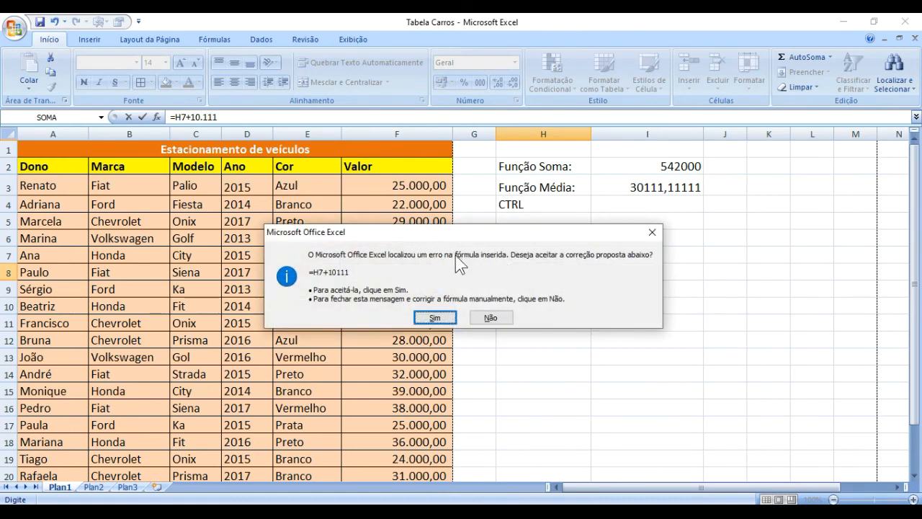
drag(465, 234, 593, 303)
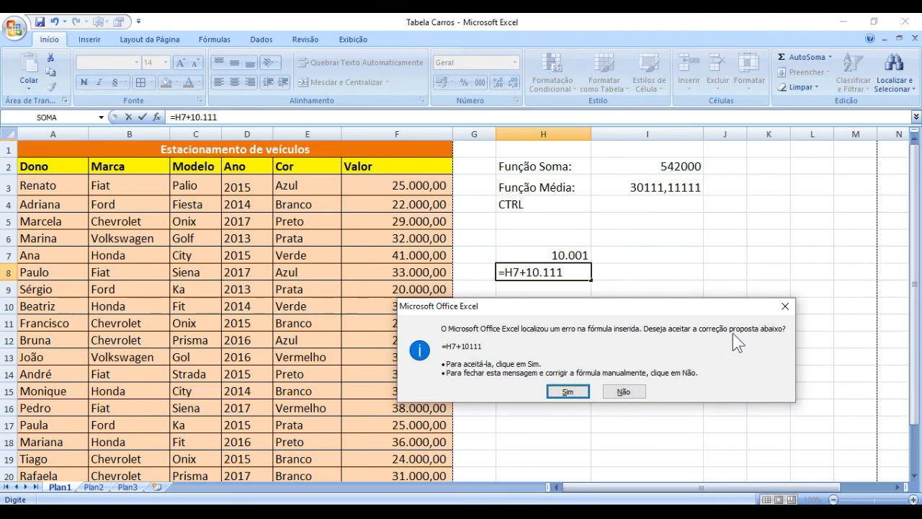
click(568, 391)
Check the formula in cell H8 and clear the test cells H7:H9.
click(569, 348)
click(566, 274)
drag(547, 292, 559, 252)
key(Delete)
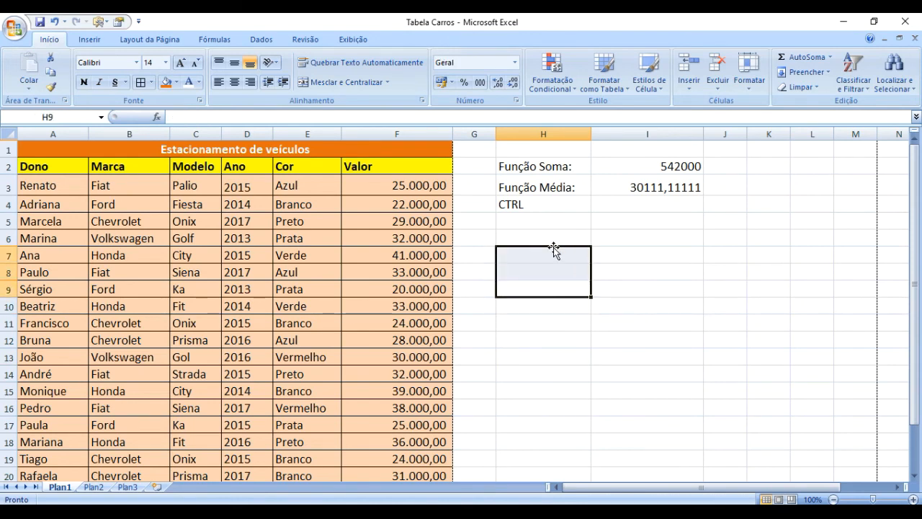
Return the car values in F3:F20 to the Geral number format.
scroll(405, 270, down, 2)
scroll(406, 270, up, 2)
scroll(381, 377, down, 2)
drag(403, 371, 378, 208)
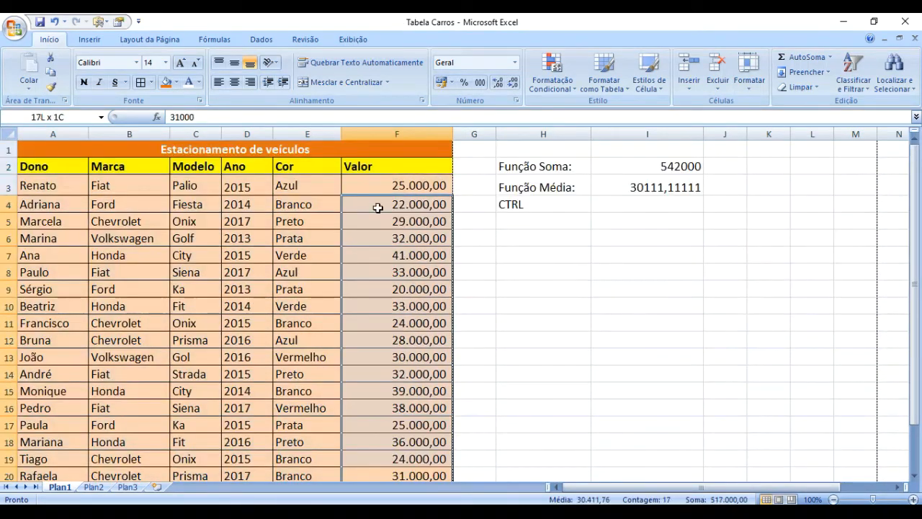
click(514, 63)
click(473, 94)
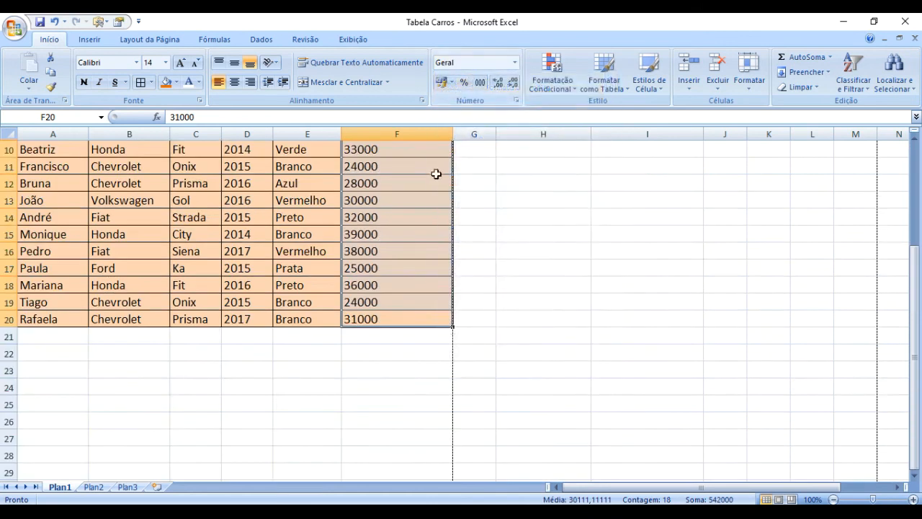
scroll(437, 173, up, 3)
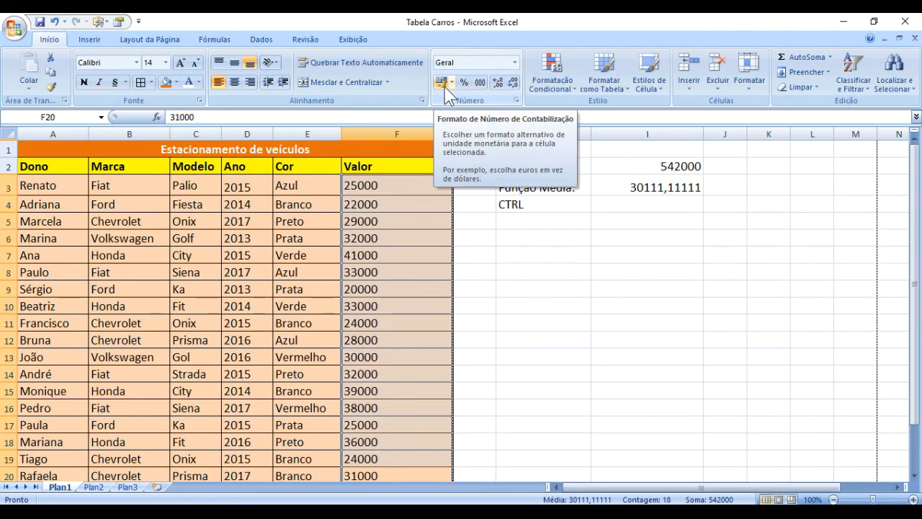
Narrow the Valor column (F) to fit the unformatted values more closely.
drag(450, 130, 412, 130)
click(507, 258)
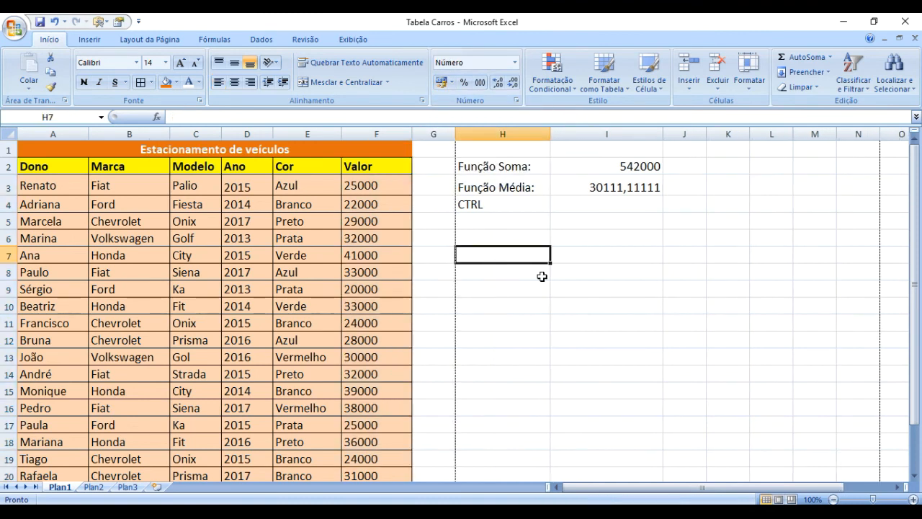
click(541, 274)
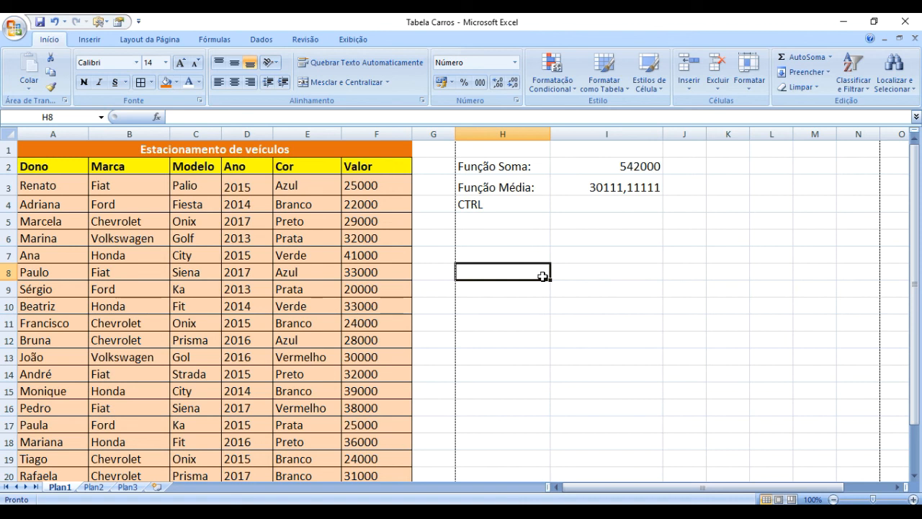
click(376, 185)
click(364, 271)
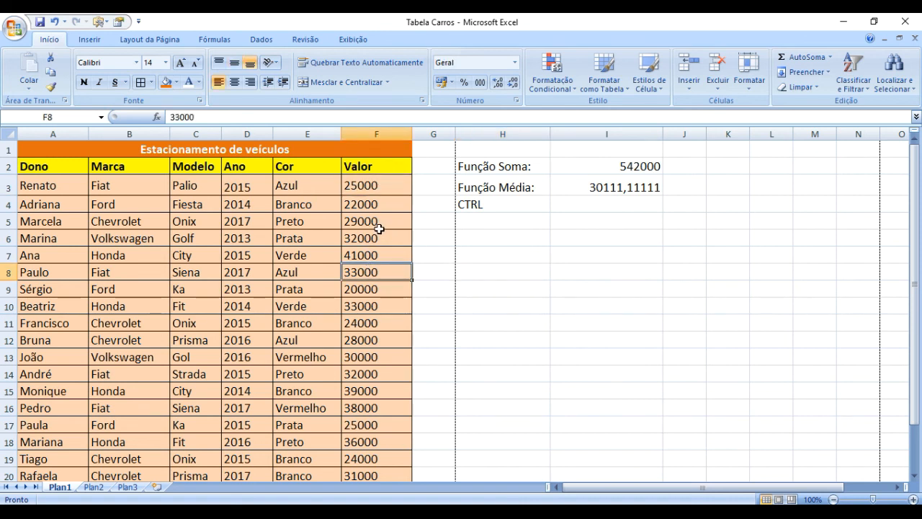
Open the Formatar Células dialog for cell F3 and move it clear of the table.
click(367, 185)
right_click(371, 187)
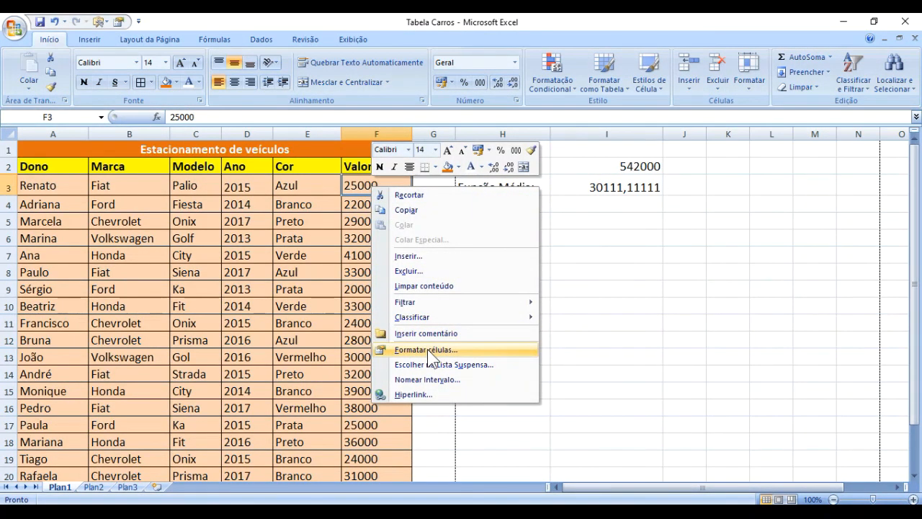
click(350, 185)
click(332, 184)
click(360, 185)
right_click(359, 185)
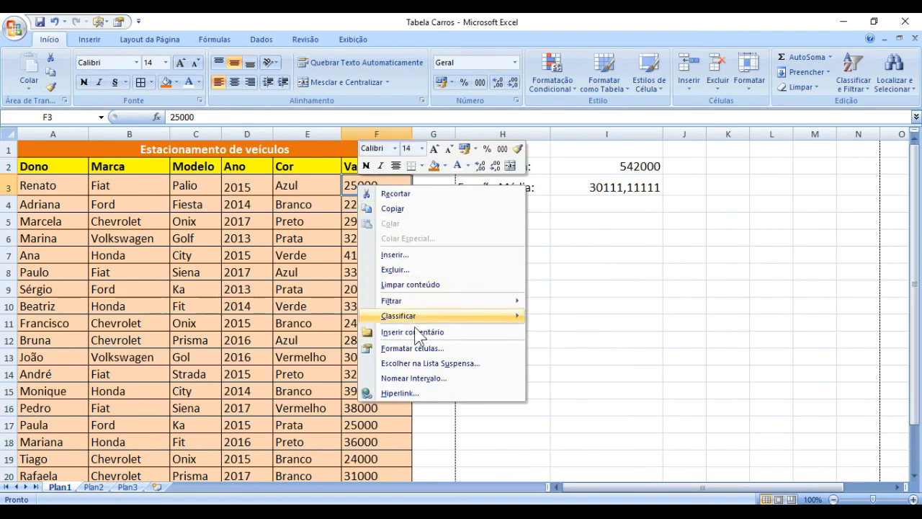
click(418, 348)
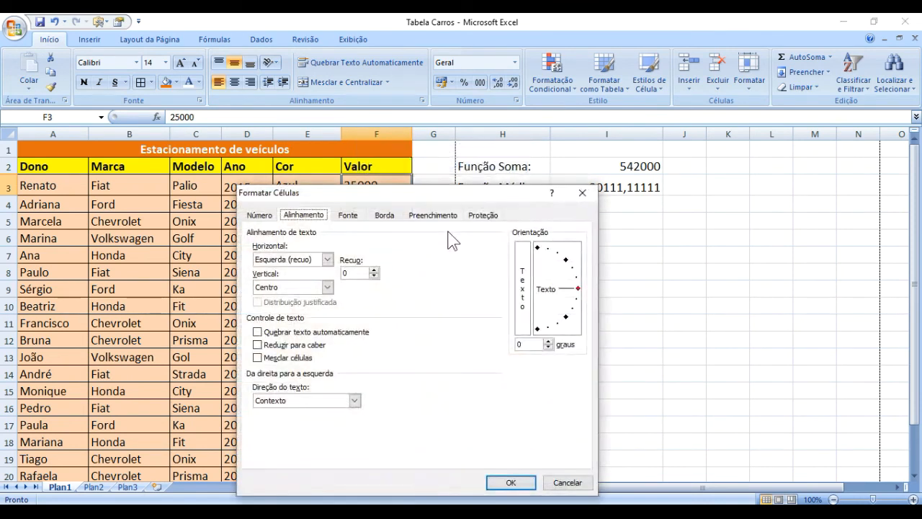
drag(395, 202, 637, 146)
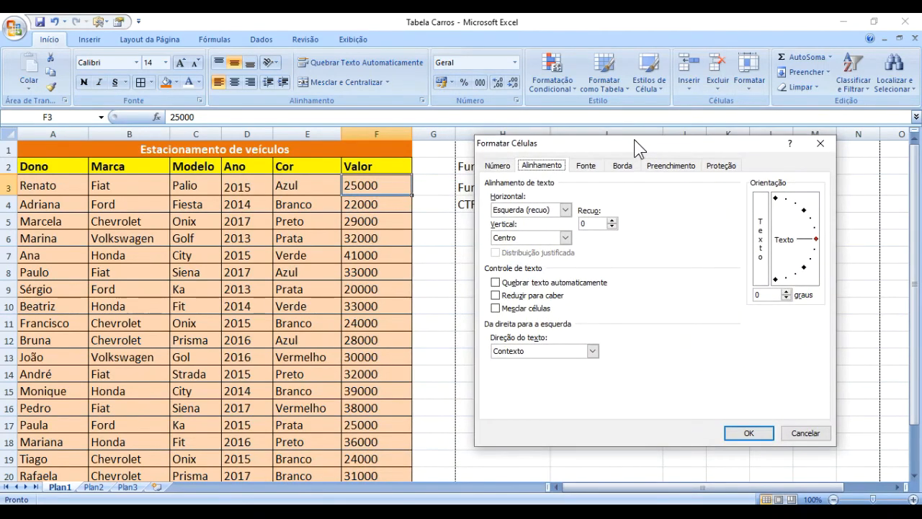
Examine the number format categories for cell F3, including Número, Contábil, Porcentagem, Hora and Científico.
click(504, 168)
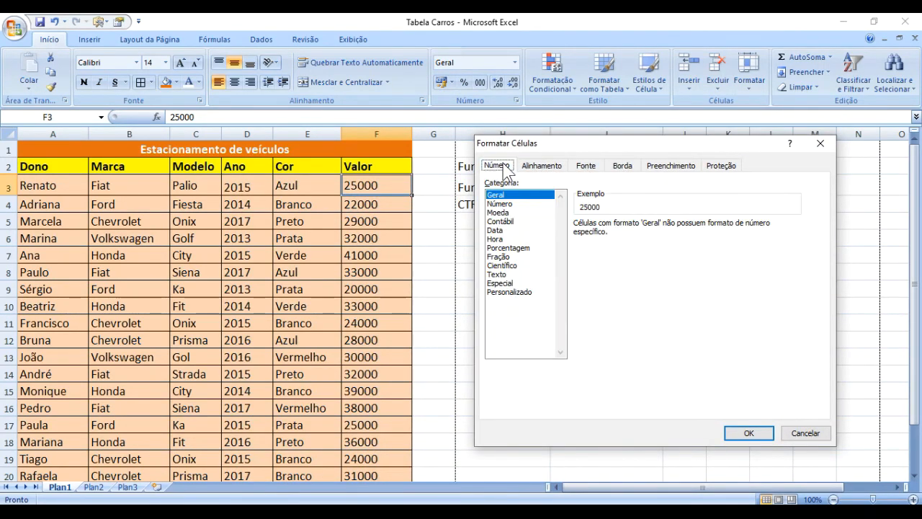
click(500, 204)
click(501, 221)
click(504, 248)
click(498, 238)
click(499, 222)
click(506, 265)
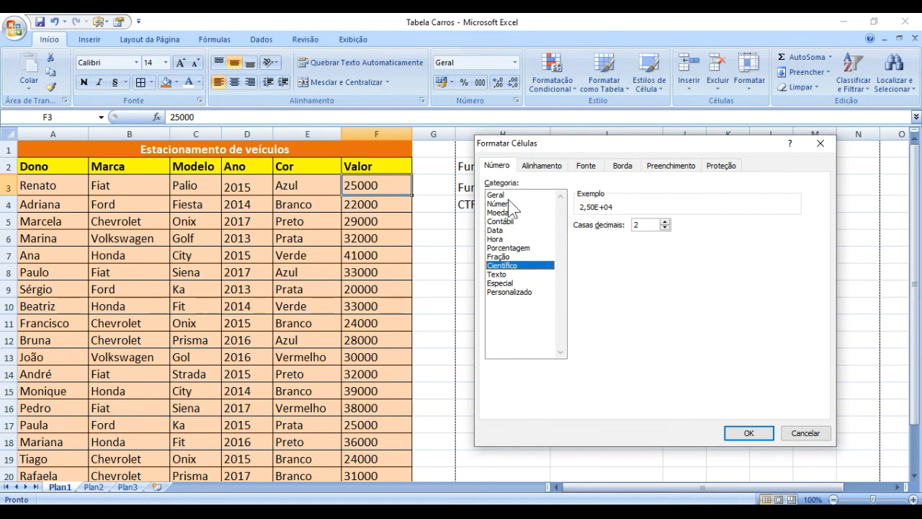
Examine the alignment, font, border, fill and protection settings for cell F3 and close the dialog without applying changes.
click(538, 167)
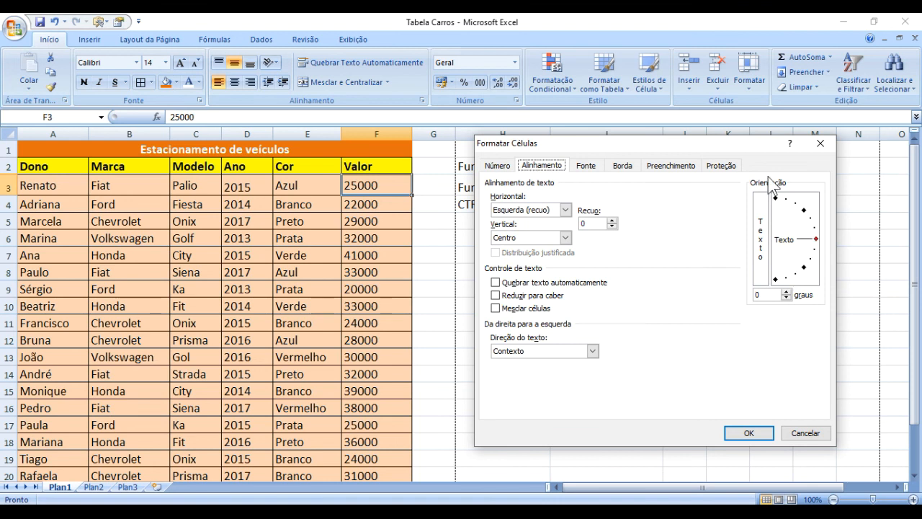
click(585, 165)
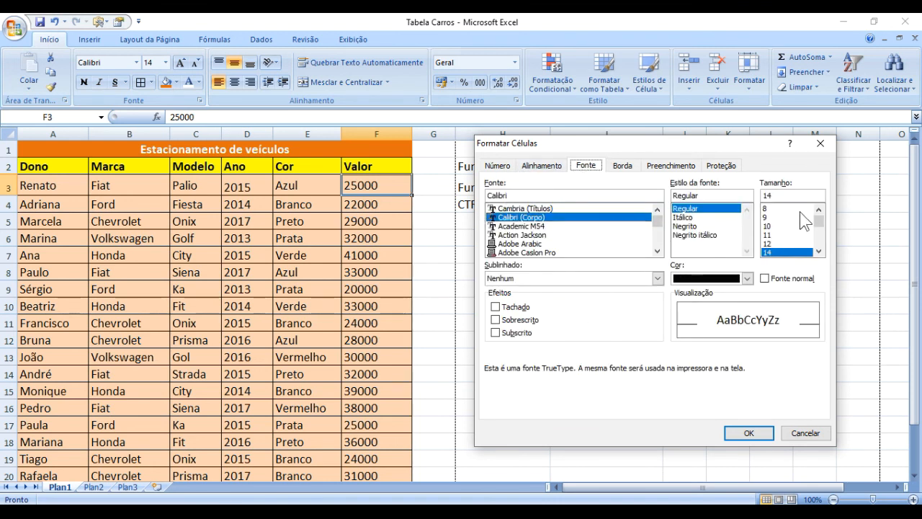
click(623, 167)
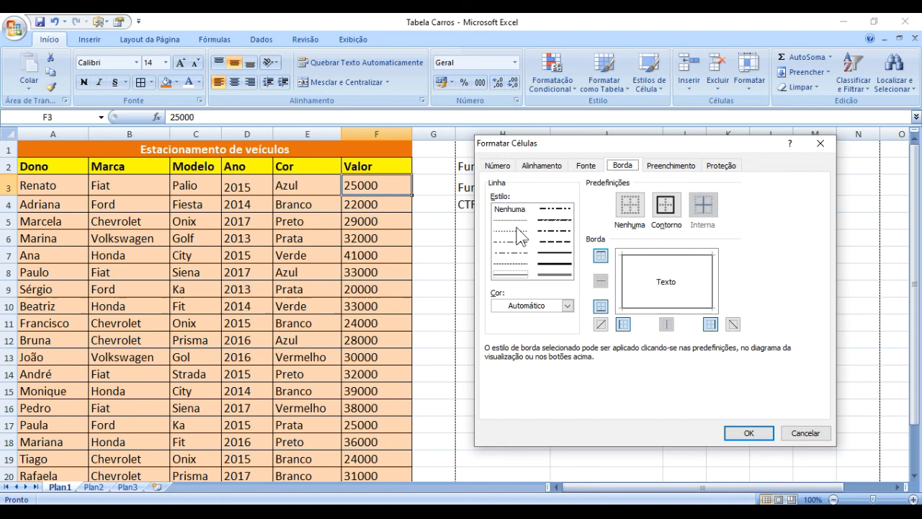
click(652, 167)
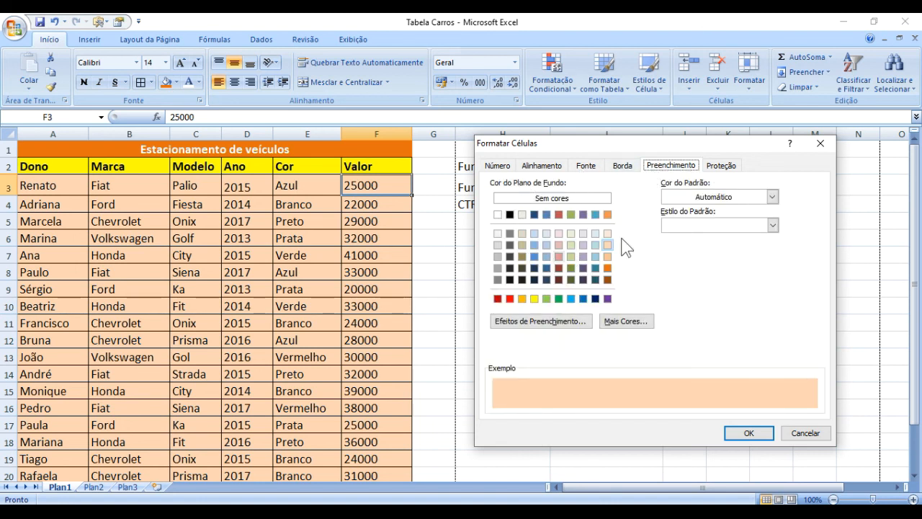
click(710, 166)
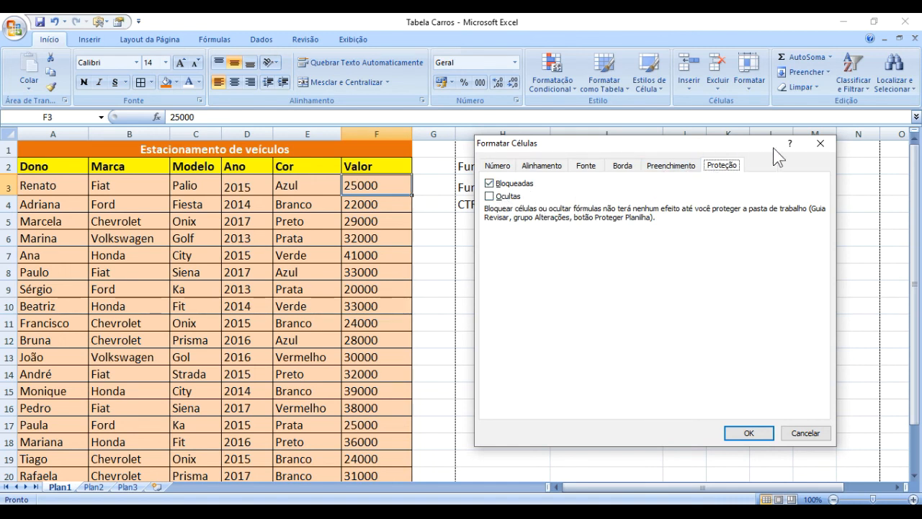
click(820, 144)
click(446, 219)
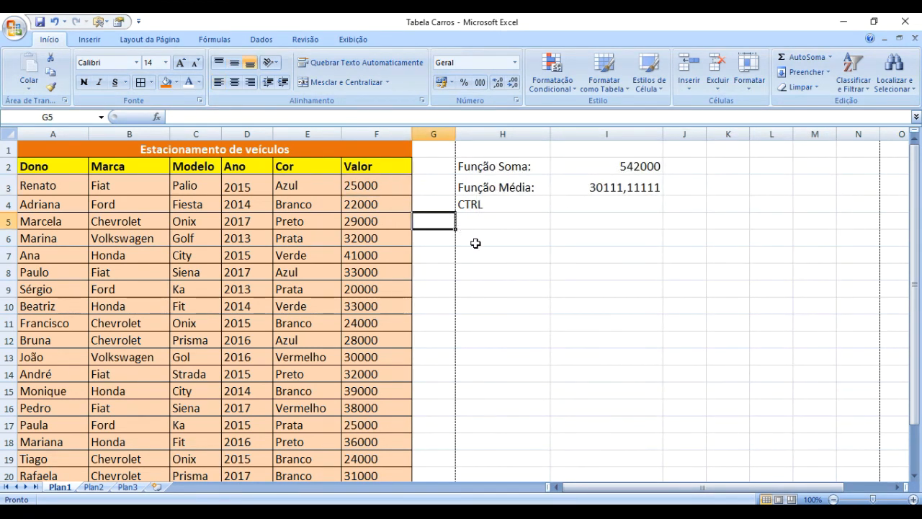